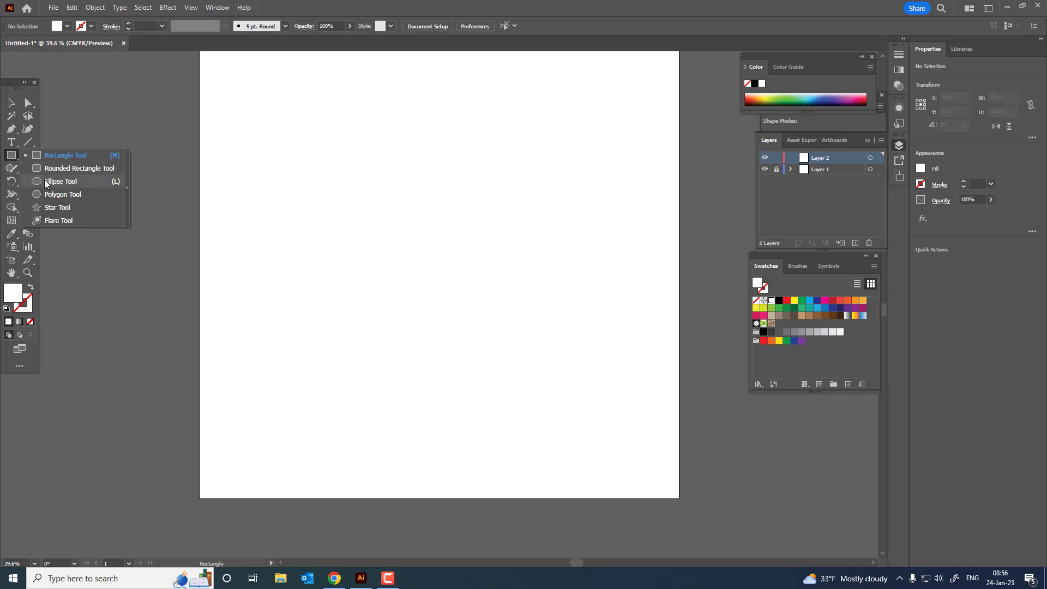
Set the fill colour to light orange (F4A75B)
double_click(16, 295)
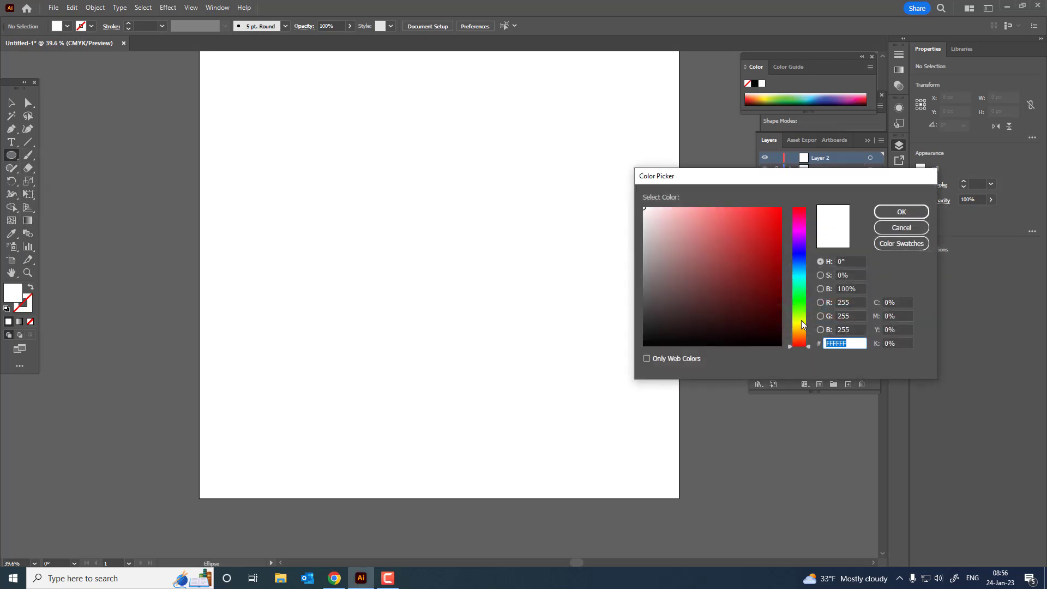
drag(801, 322, 803, 337)
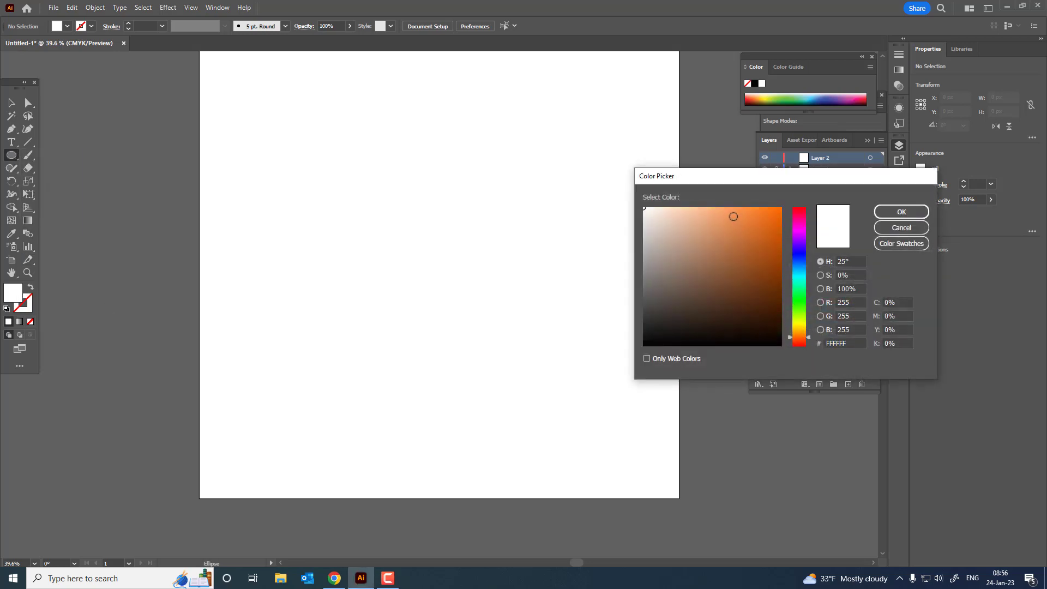
click(730, 210)
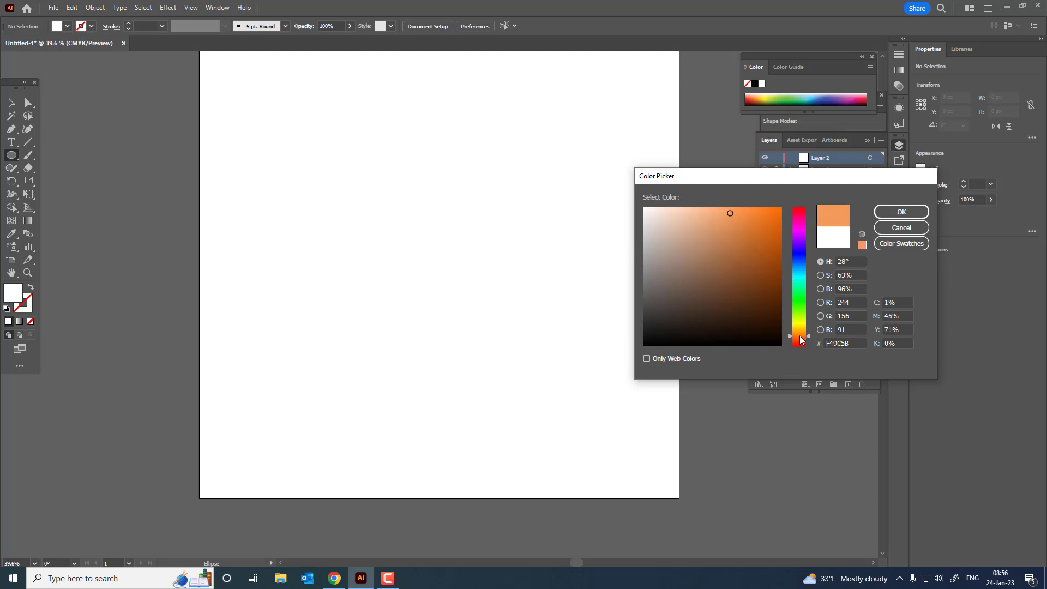
click(901, 212)
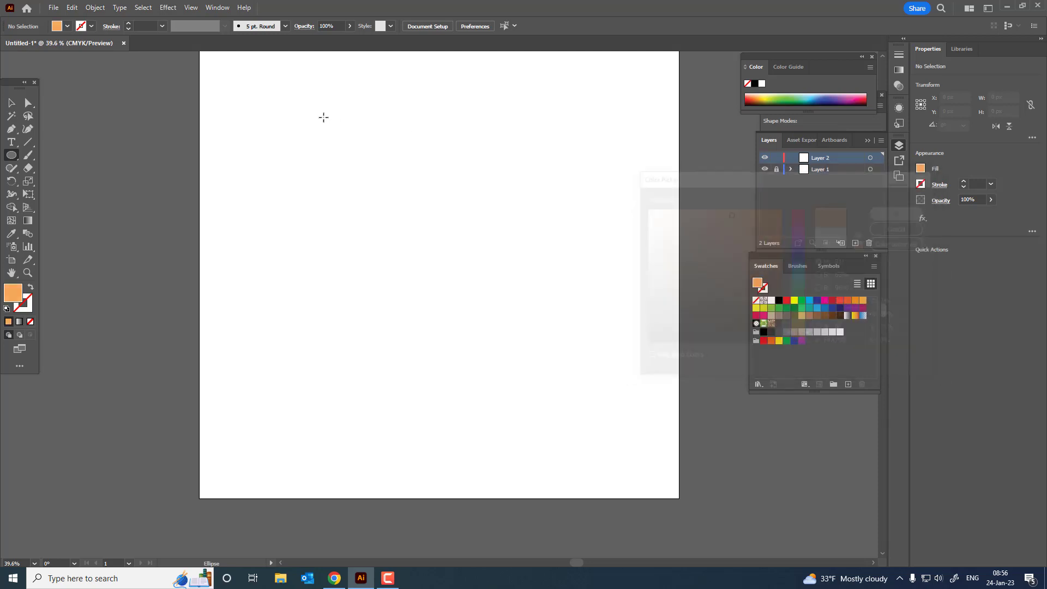
Draw a wide ellipse about 986 by 280 px and centre it horizontally and vertically on the artboard
drag(319, 171, 556, 237)
click(11, 103)
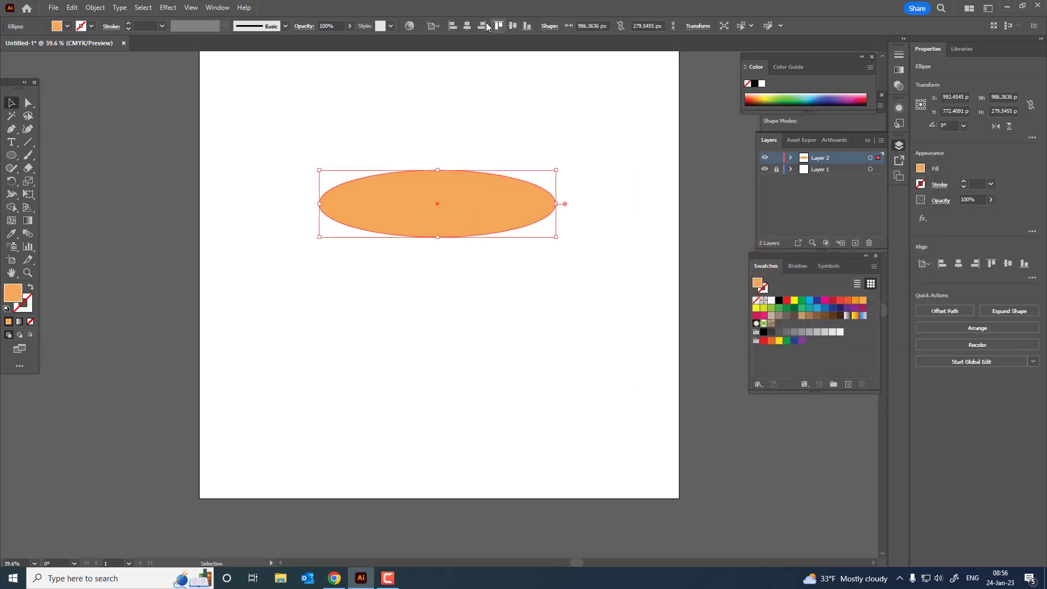
click(467, 25)
click(512, 26)
Lower the ellipse's left and right anchor points by about 51 px to make a flat-bottomed loaf shape
key(z)
drag(423, 200, 451, 185)
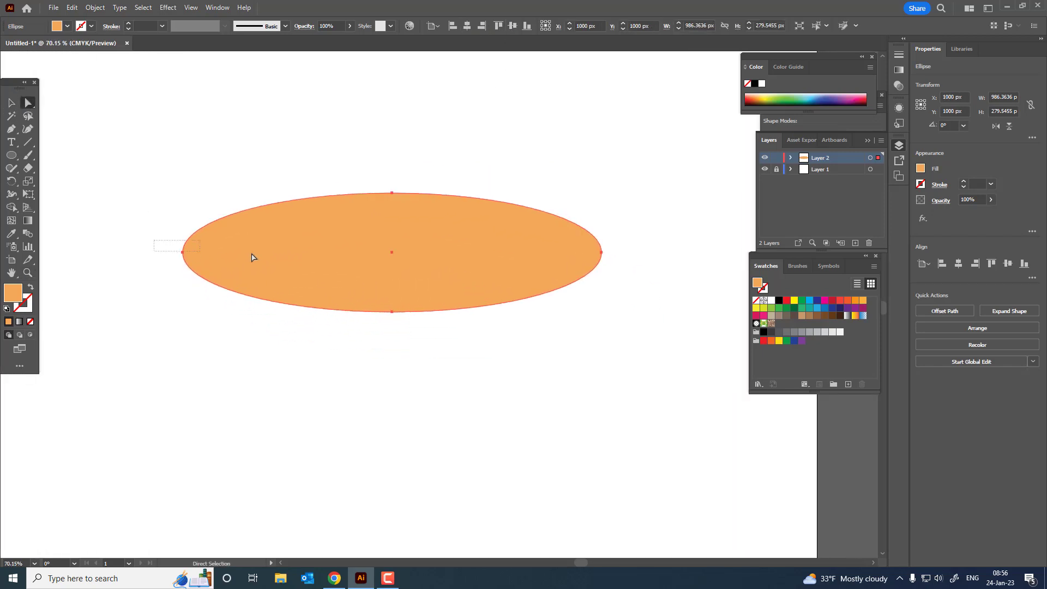
drag(601, 252, 603, 276)
click(601, 247)
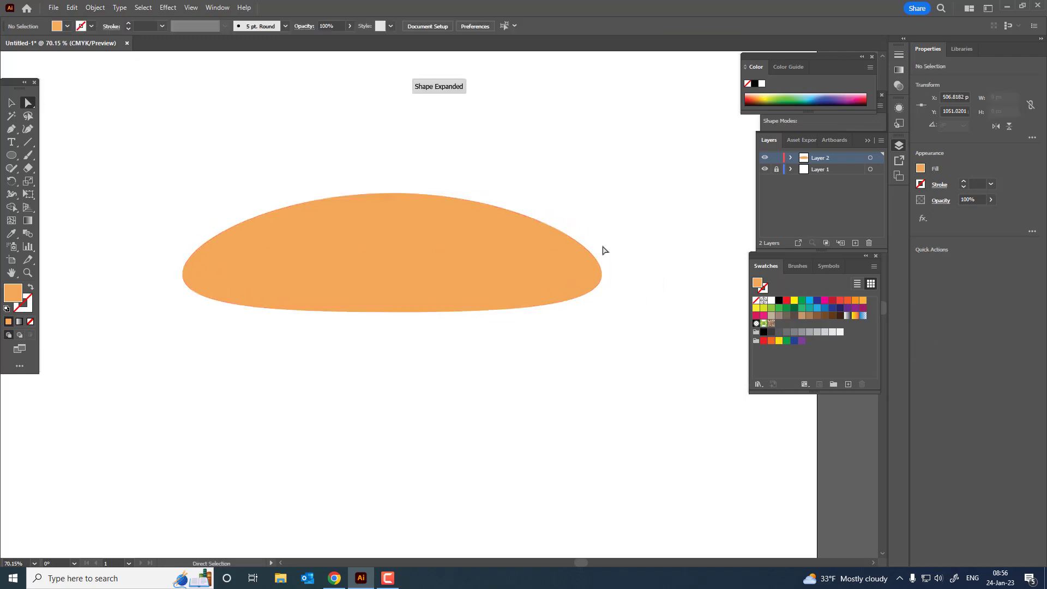
Draw a closed curved crescent about 1317 by 425 px with the Pen tool, overlapping the loaf's lower edge and extending past both ends
mouse_move(580, 229)
mouse_down()
mouse_move(595, 243)
mouse_move(586, 226)
mouse_up()
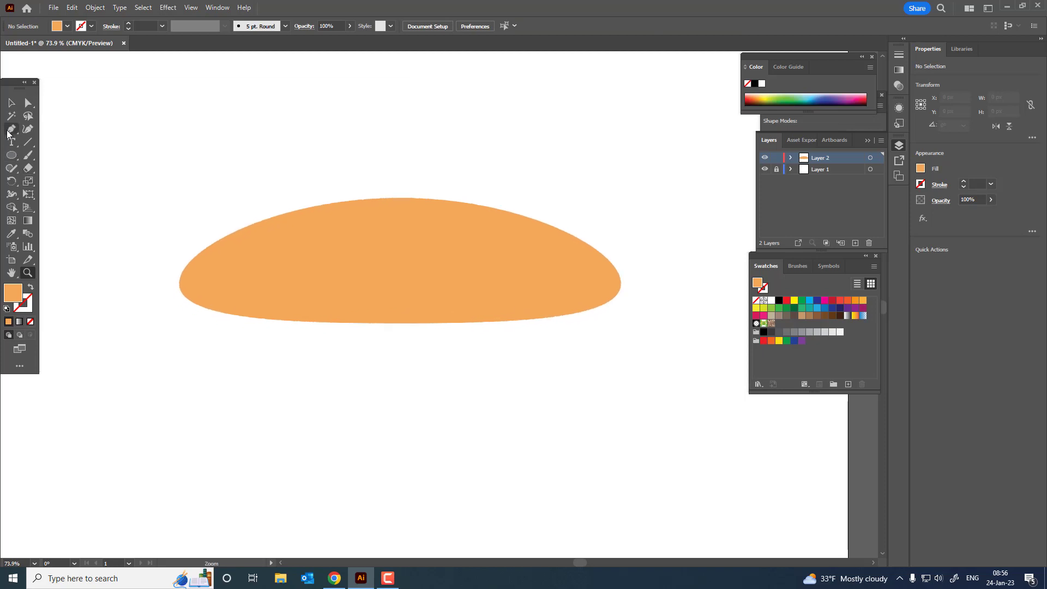
click(175, 252)
drag(462, 301, 734, 284)
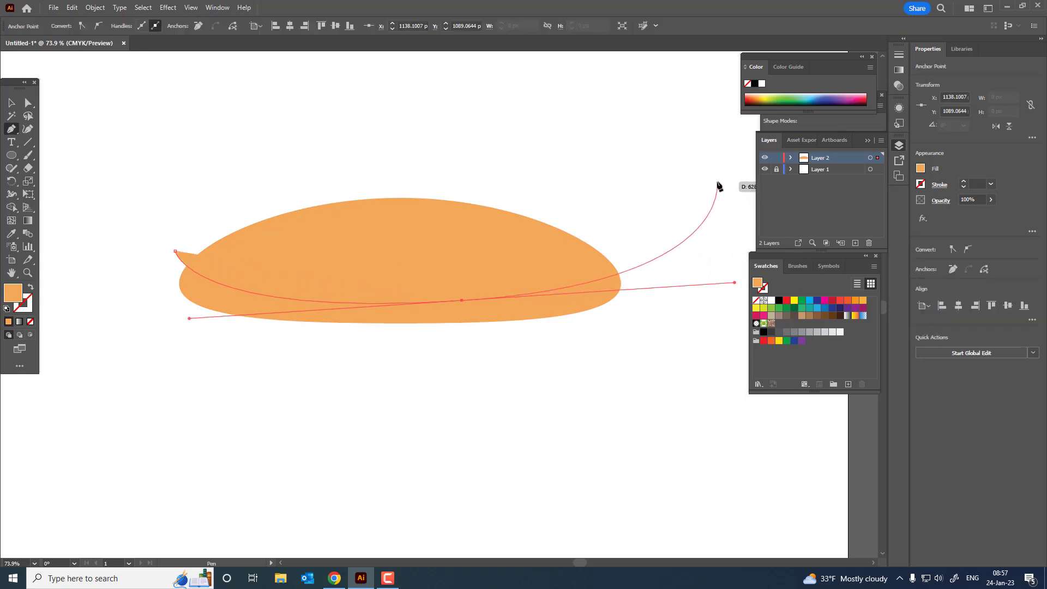
drag(715, 176, 736, 199)
drag(715, 265, 675, 304)
drag(387, 367, 266, 338)
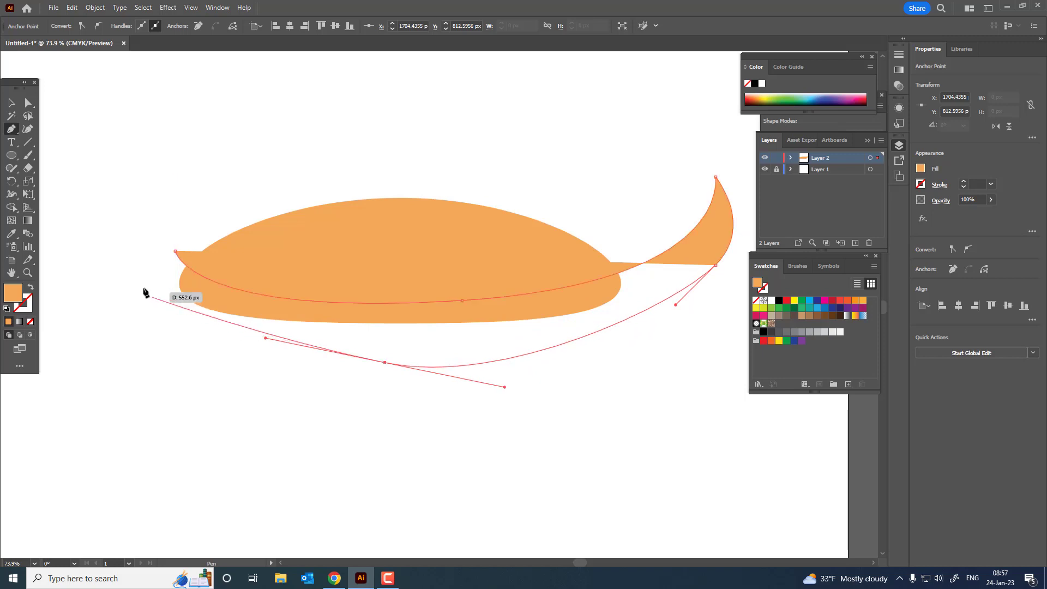
drag(143, 284, 149, 232)
click(174, 250)
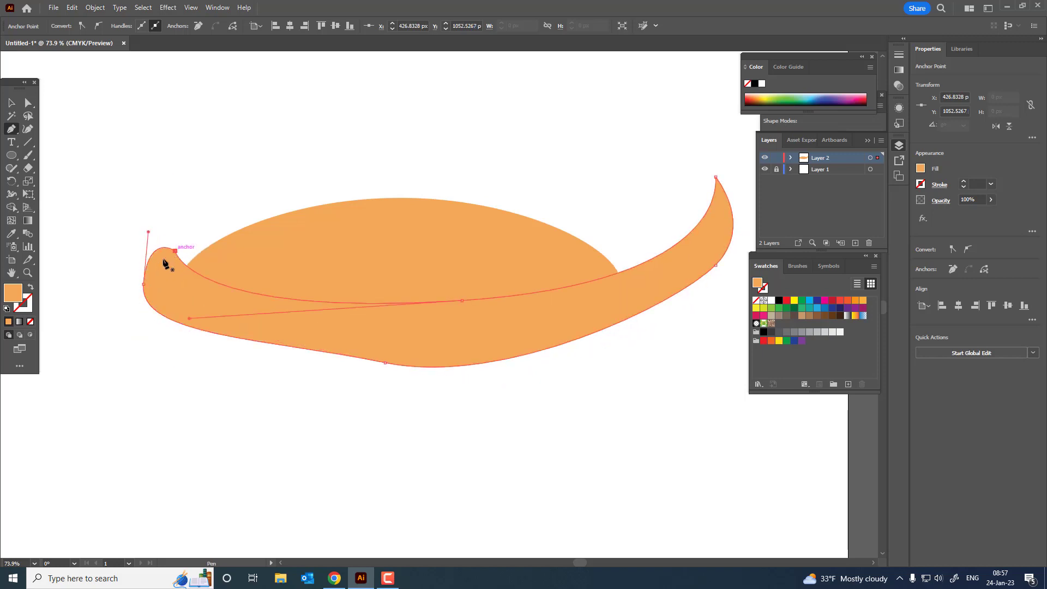
Fill the crescent with a darker orange
double_click(19, 298)
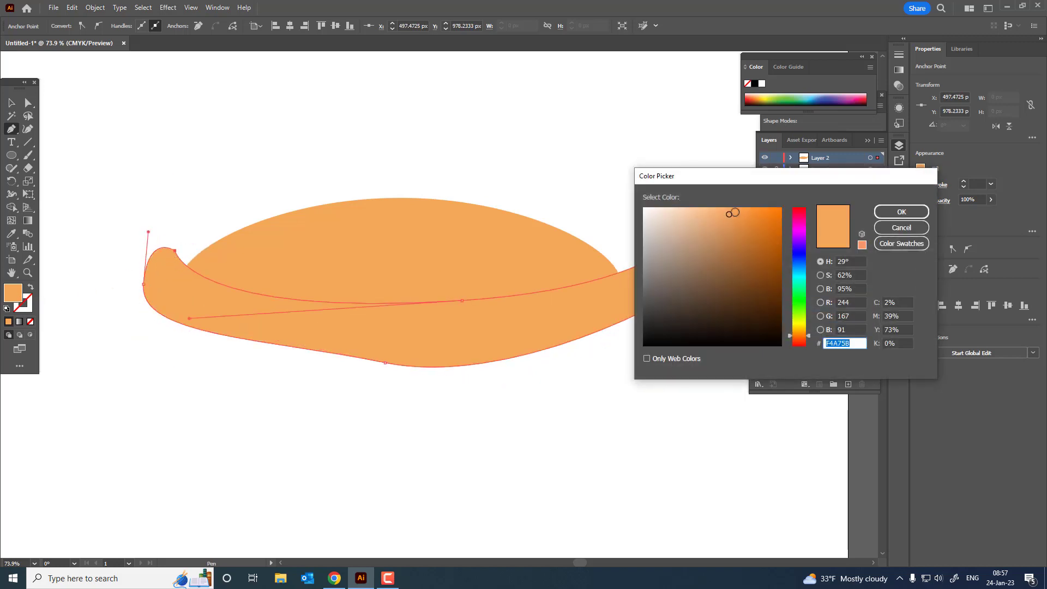
click(751, 218)
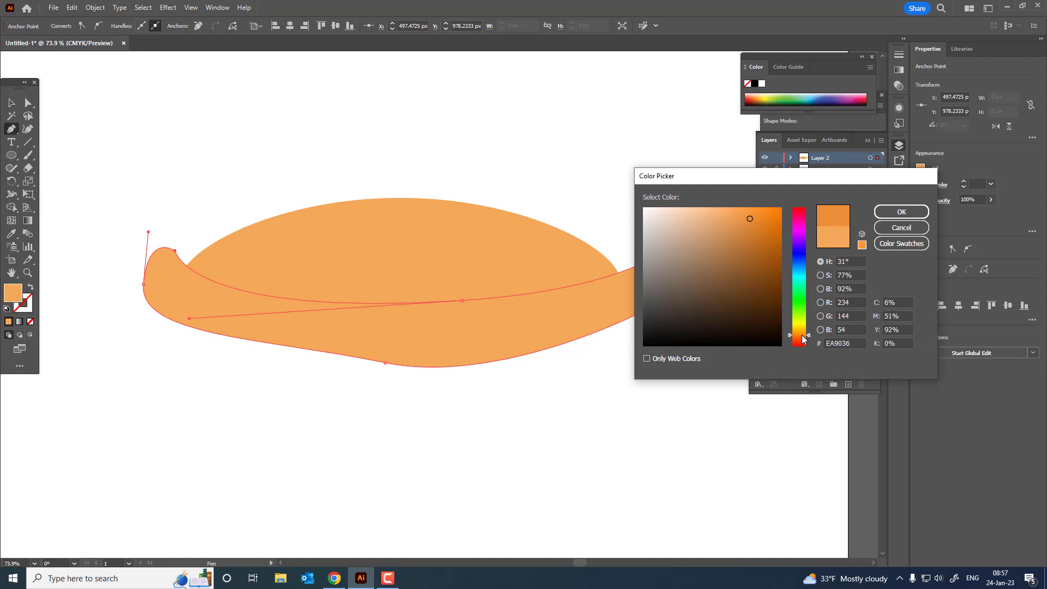
click(901, 212)
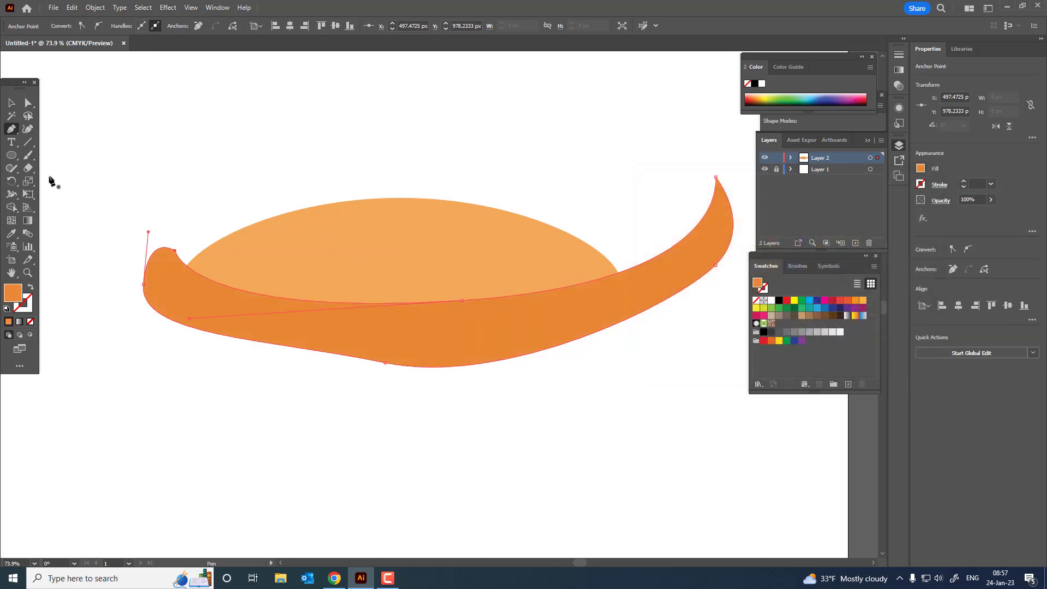
Divide the loaf and the crescent along their overlaps with Pathfinder Divide
key(v)
key(ctrl+a)
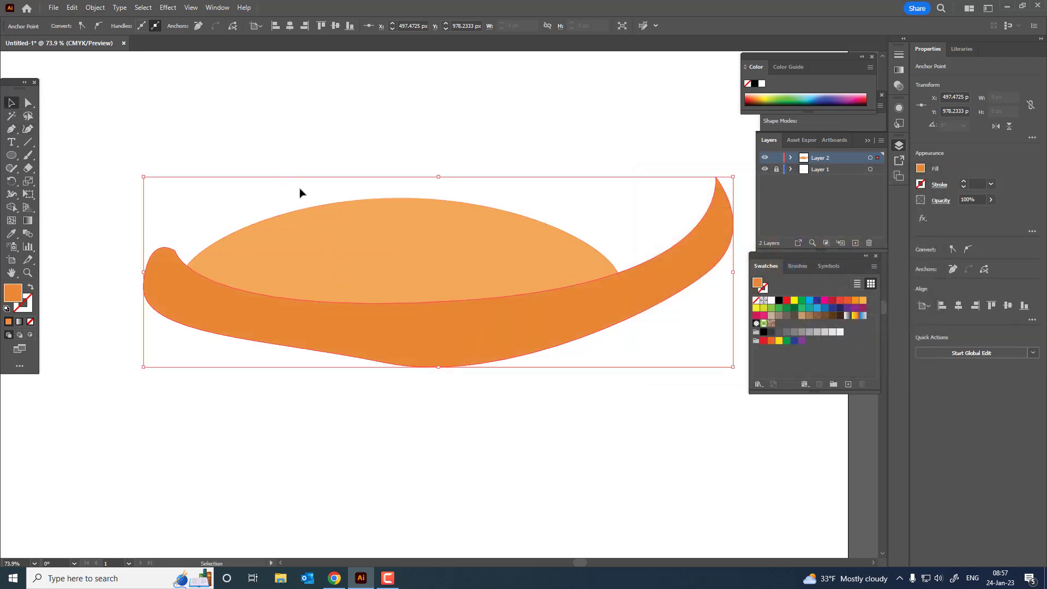
shift+click(525, 333)
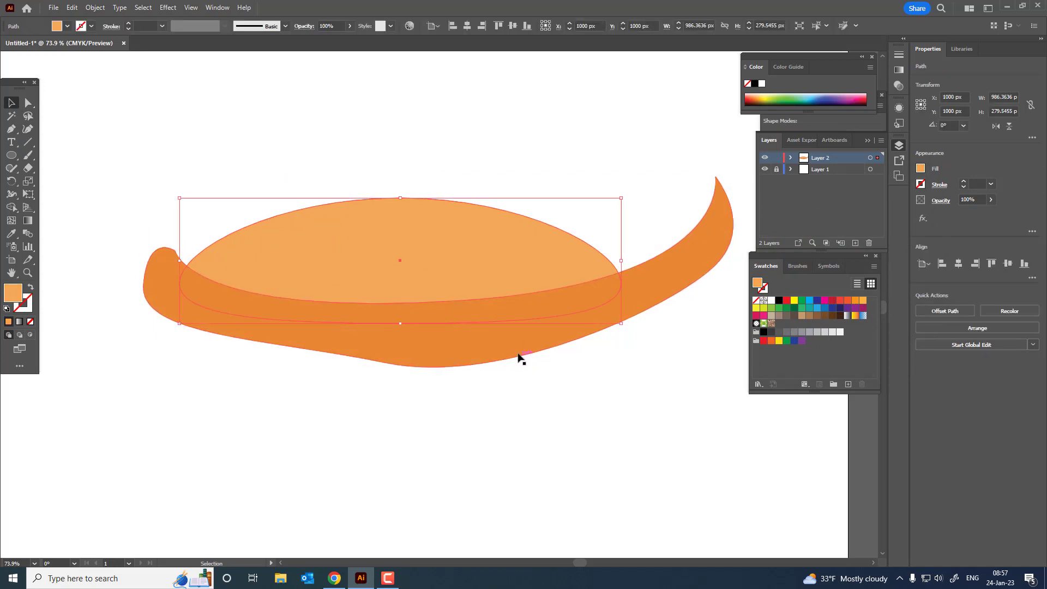
shift+click(513, 353)
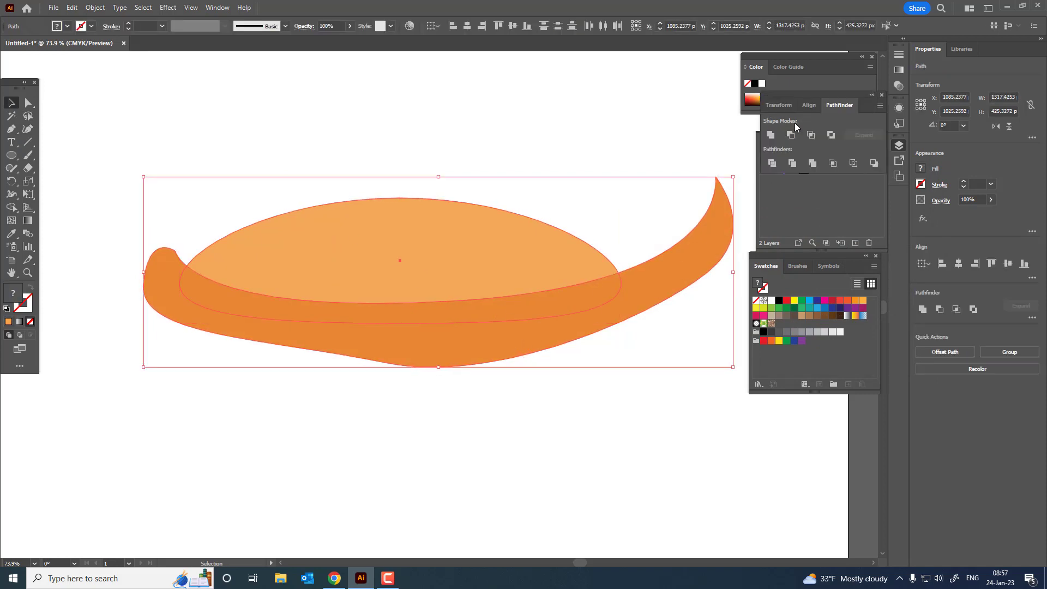
click(771, 164)
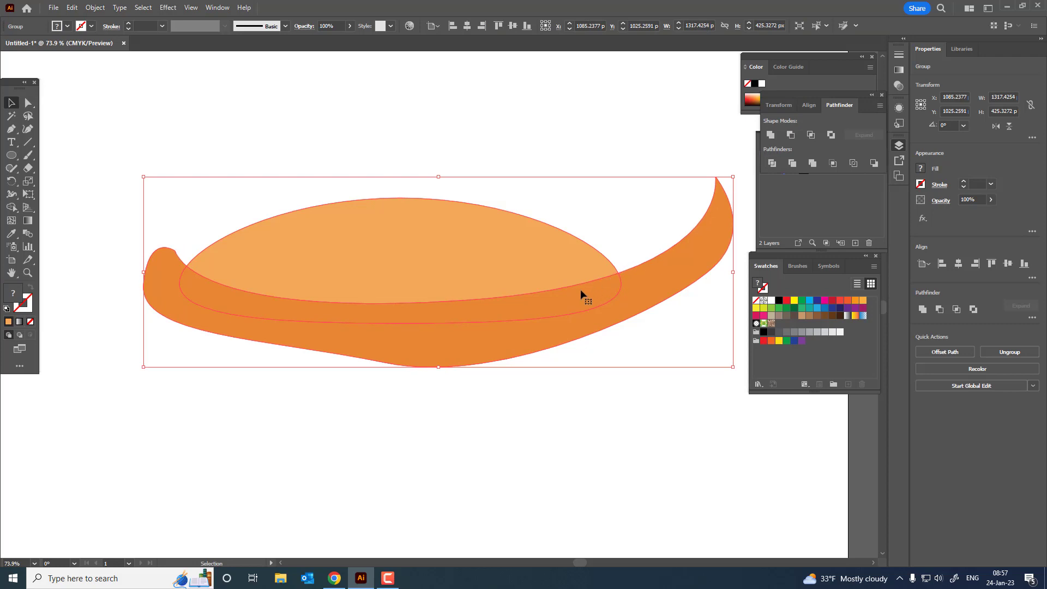
Ungroup the divided pieces and delete the crescent part outside the loaf, keeping the dark band along its bottom
right_click(573, 295)
click(600, 434)
click(550, 364)
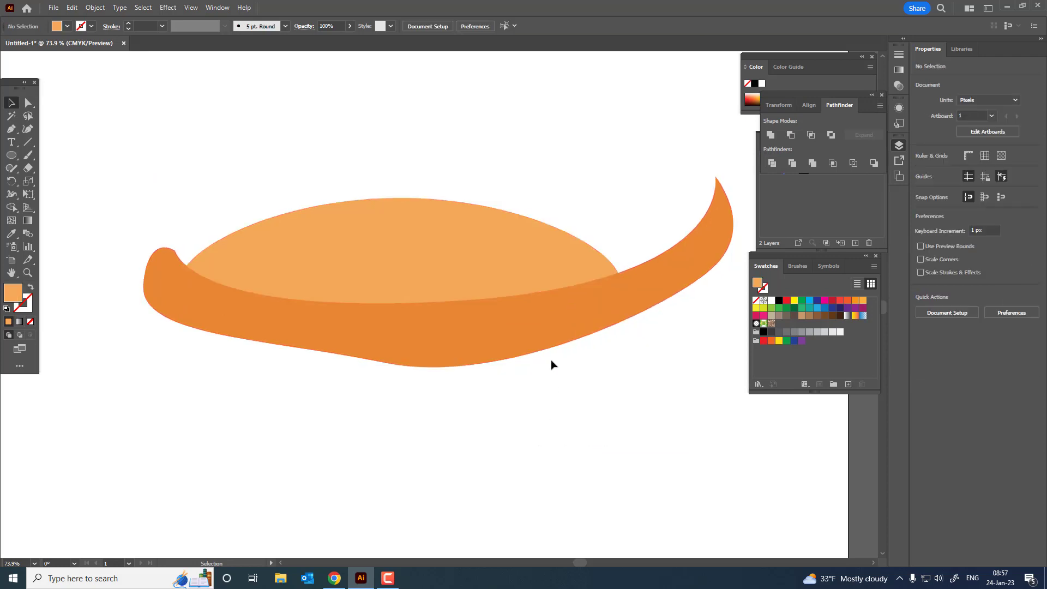
click(542, 343)
key(Delete)
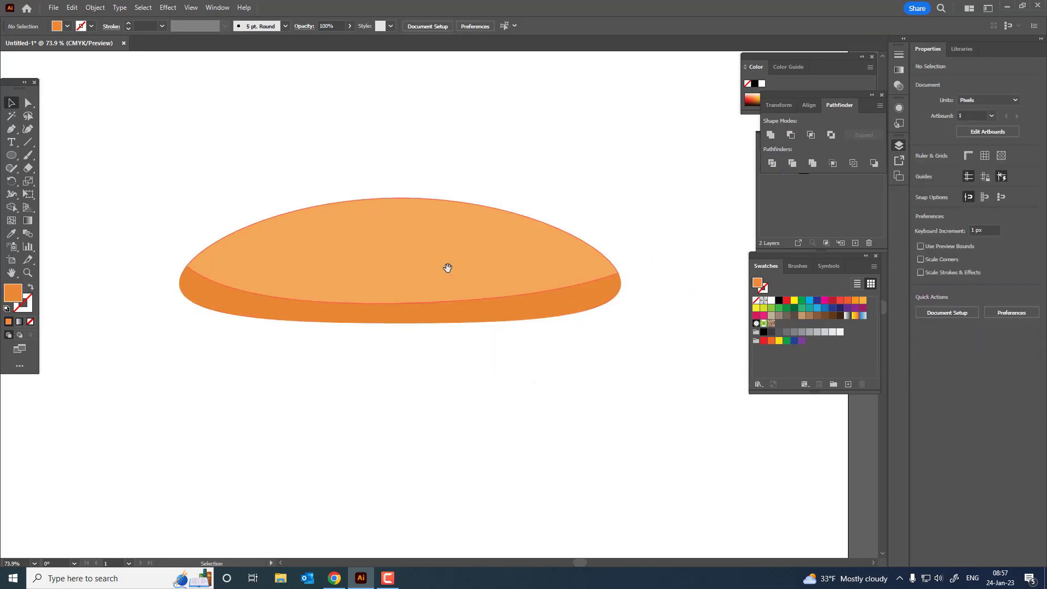
Draw a narrow round-bottomed score mark about 59 by 162 px near the loaf's left end with the Pen tool
drag(448, 267, 448, 297)
key(z)
mouse_move(436, 226)
mouse_down()
mouse_move(465, 240)
mouse_move(456, 223)
mouse_up()
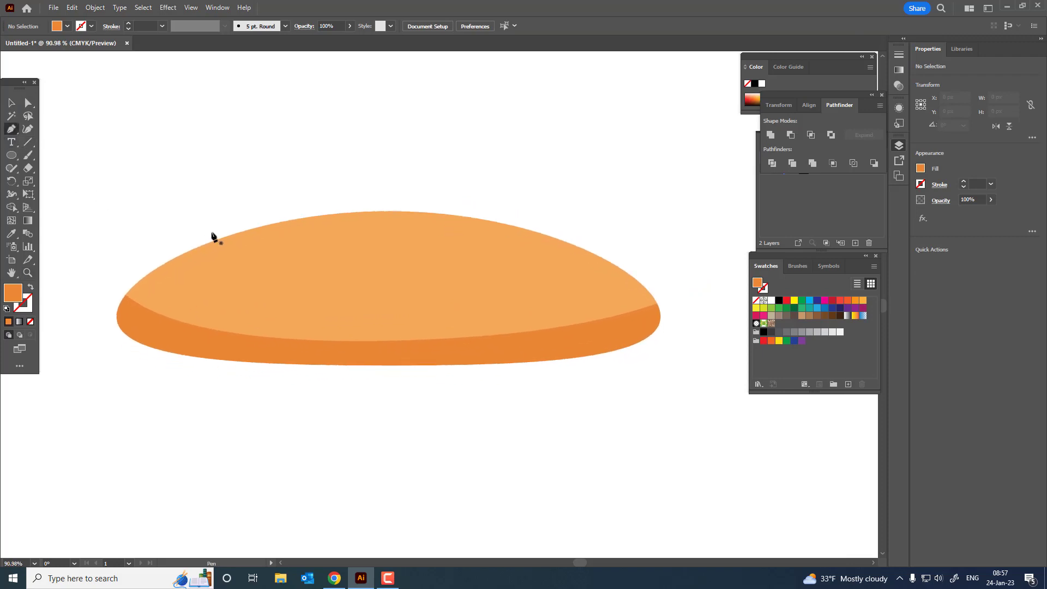
drag(205, 271, 242, 274)
click(241, 214)
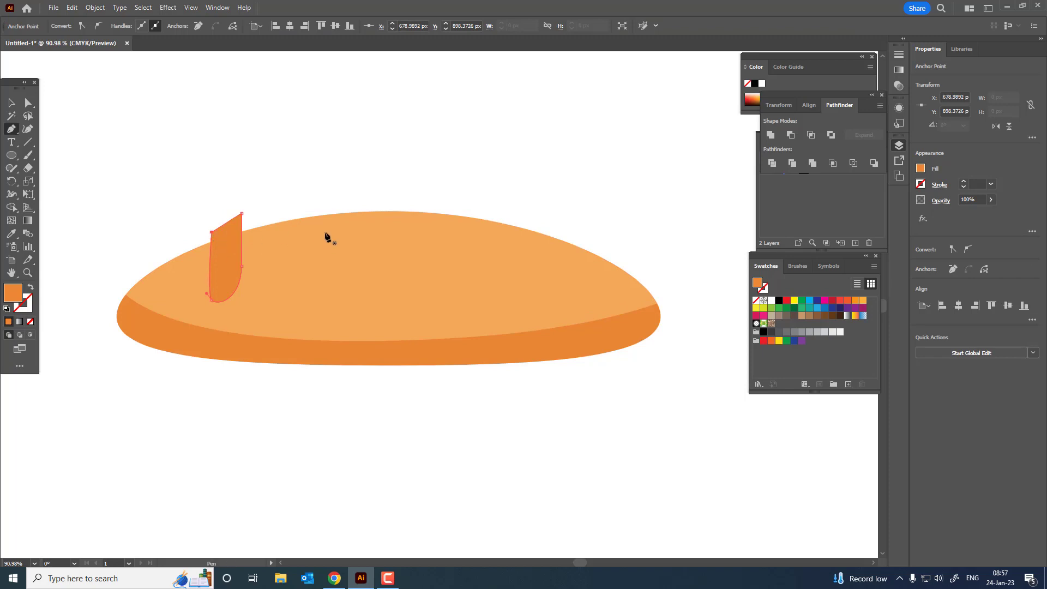
Draw a second, taller score mark to the right of the first and rotate it by about 2.28°
click(285, 200)
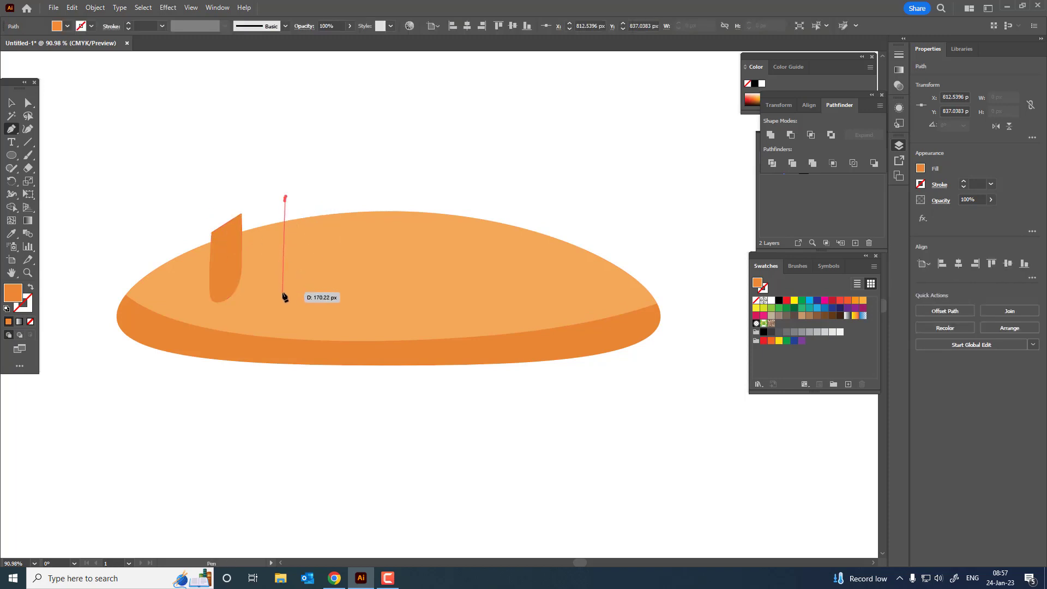
drag(281, 292, 295, 307)
drag(324, 204, 326, 116)
click(285, 199)
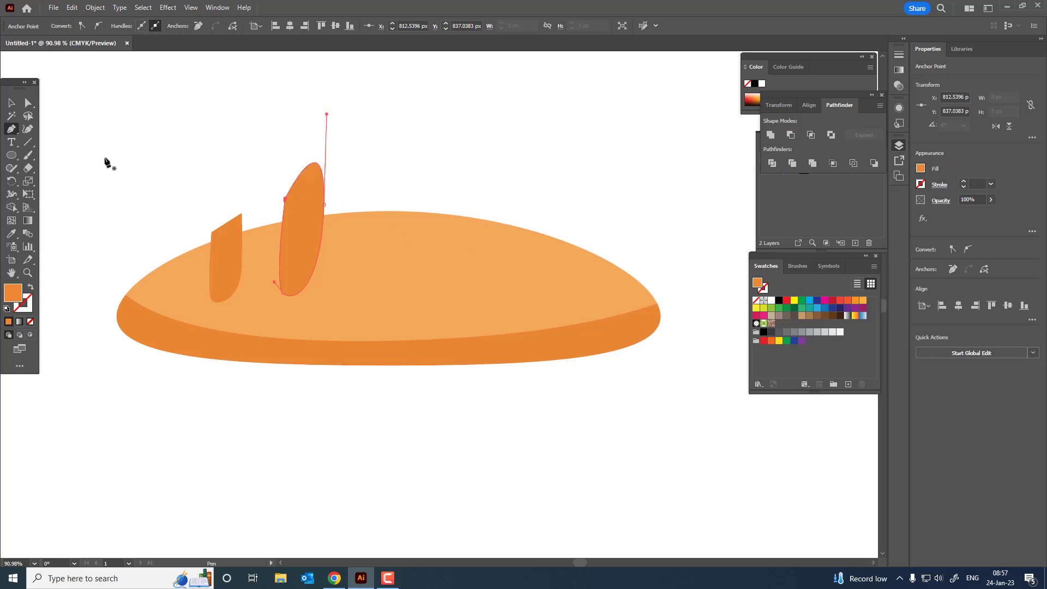
click(13, 104)
drag(327, 159, 324, 159)
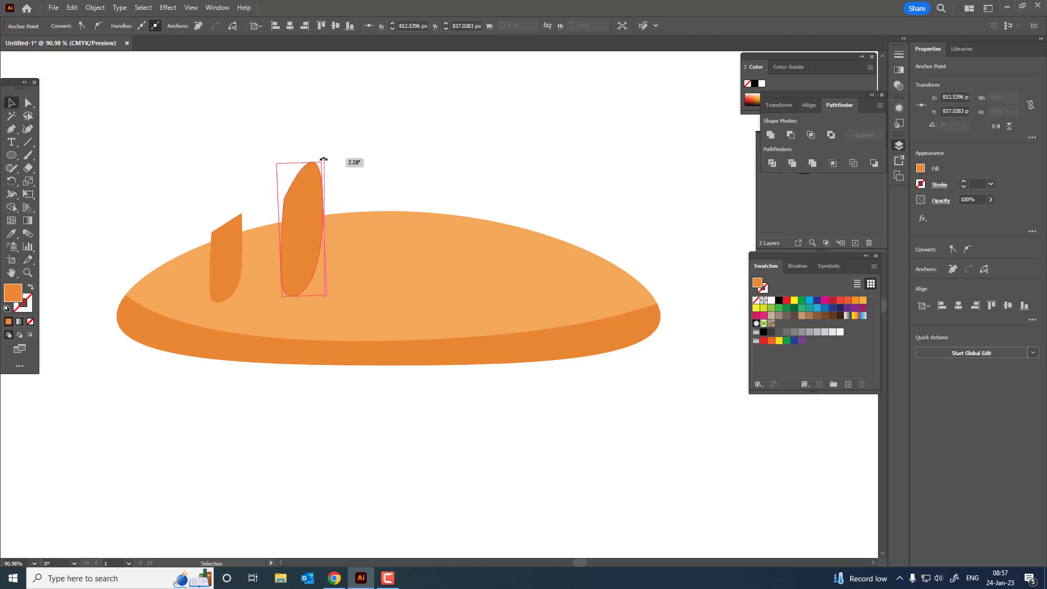
Draw a wider round-bottomed score mark over the middle of the loaf, extending above its top edge
click(12, 131)
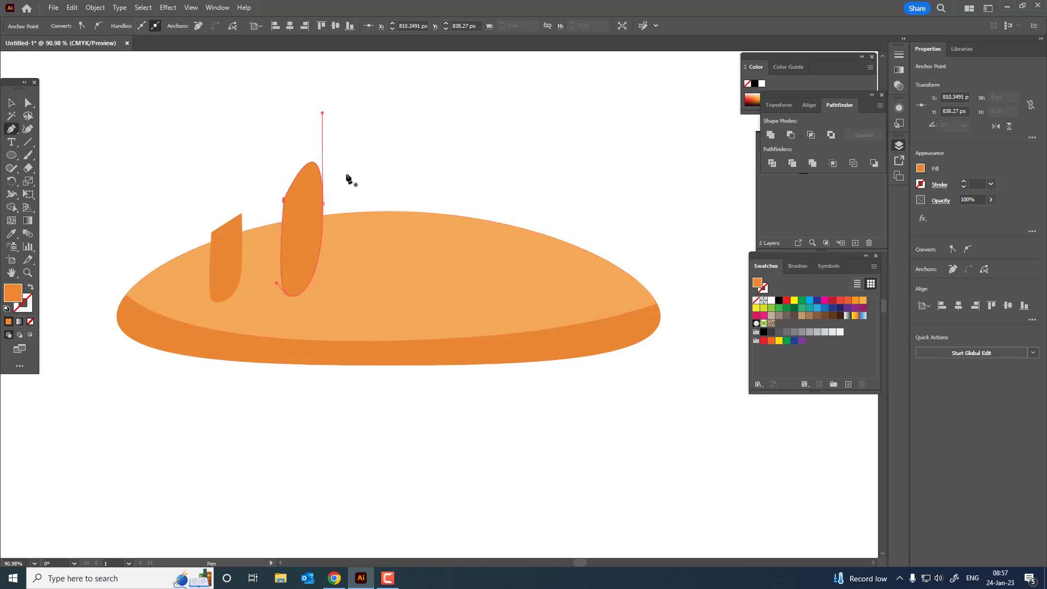
click(353, 162)
drag(357, 299, 420, 286)
click(430, 173)
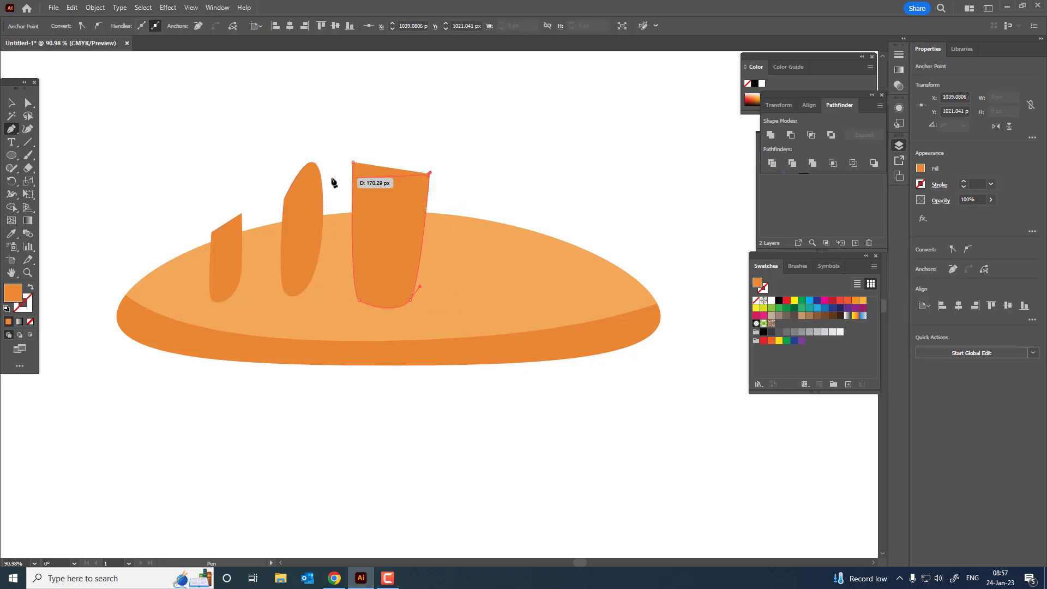
click(353, 163)
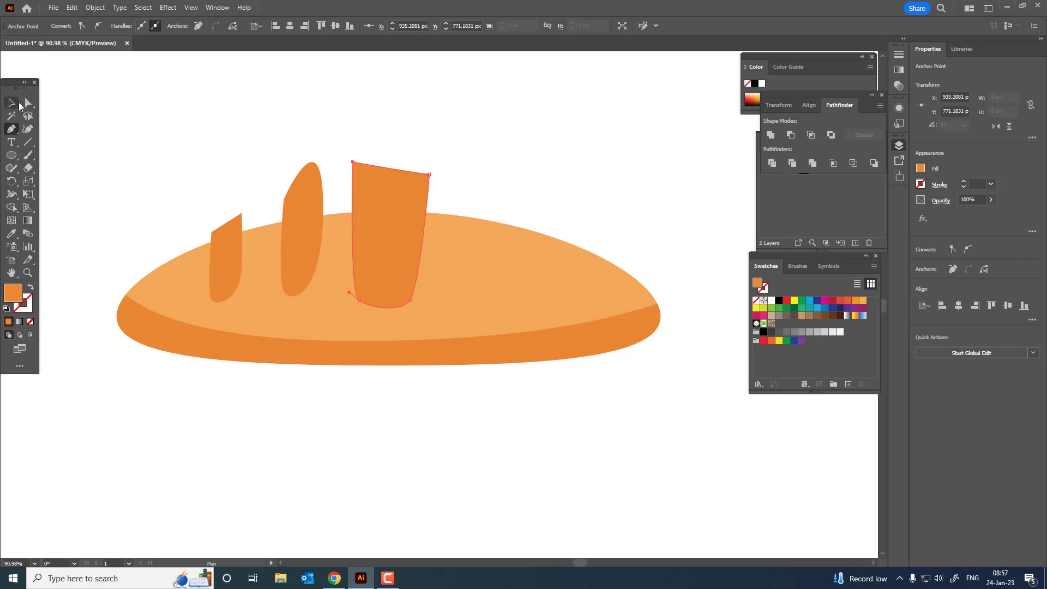
Group the two narrow score marks on the loaf's left side
click(18, 104)
click(233, 250)
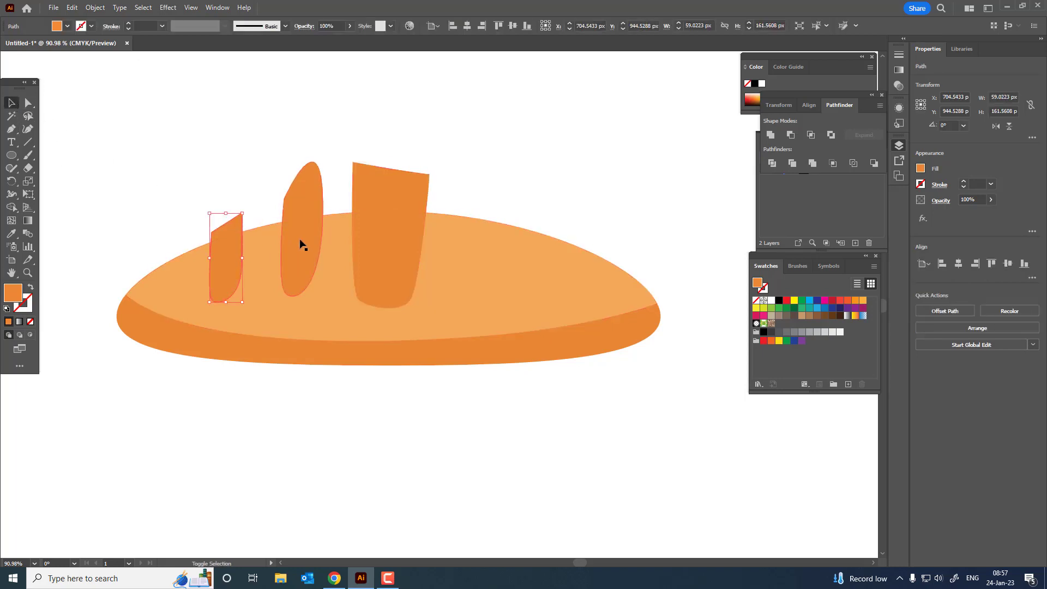
shift+click(300, 237)
click(103, 9)
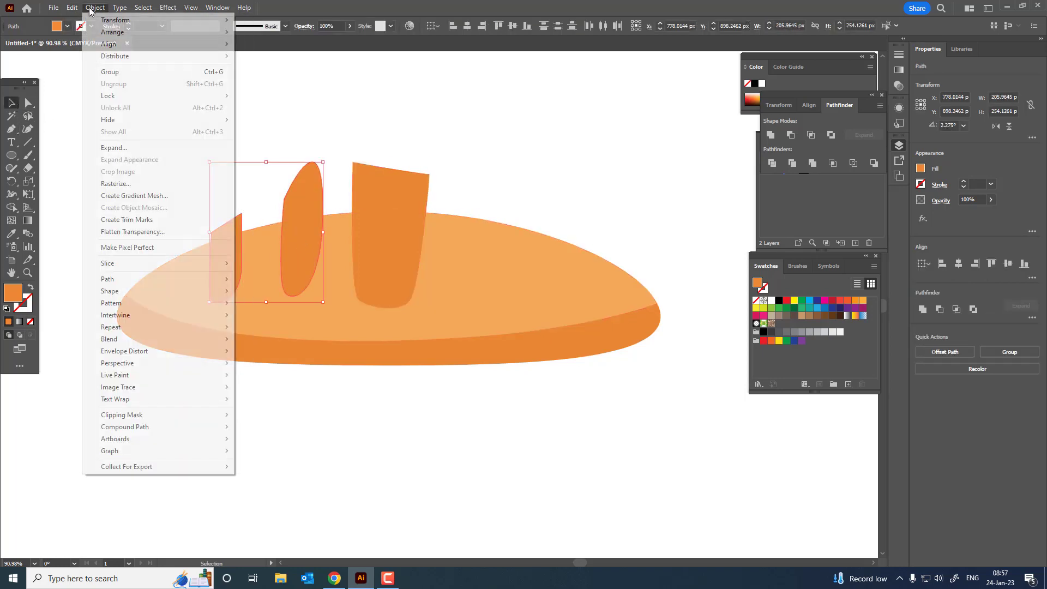
click(121, 74)
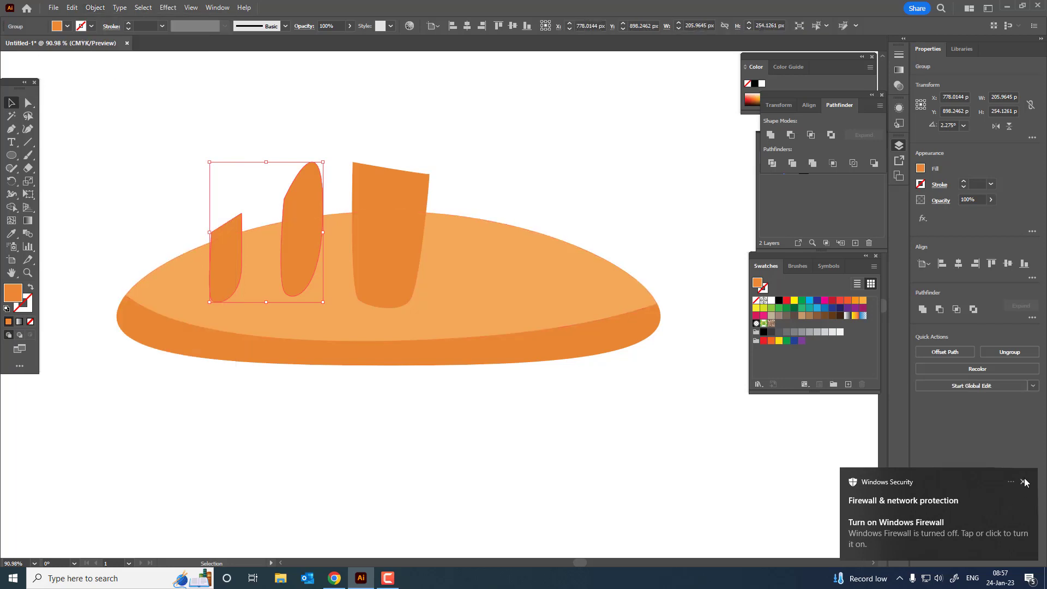
click(1024, 482)
Reflect a copy of the grouped score marks across the vertical axis and place it level on the loaf's right side
click(74, 8)
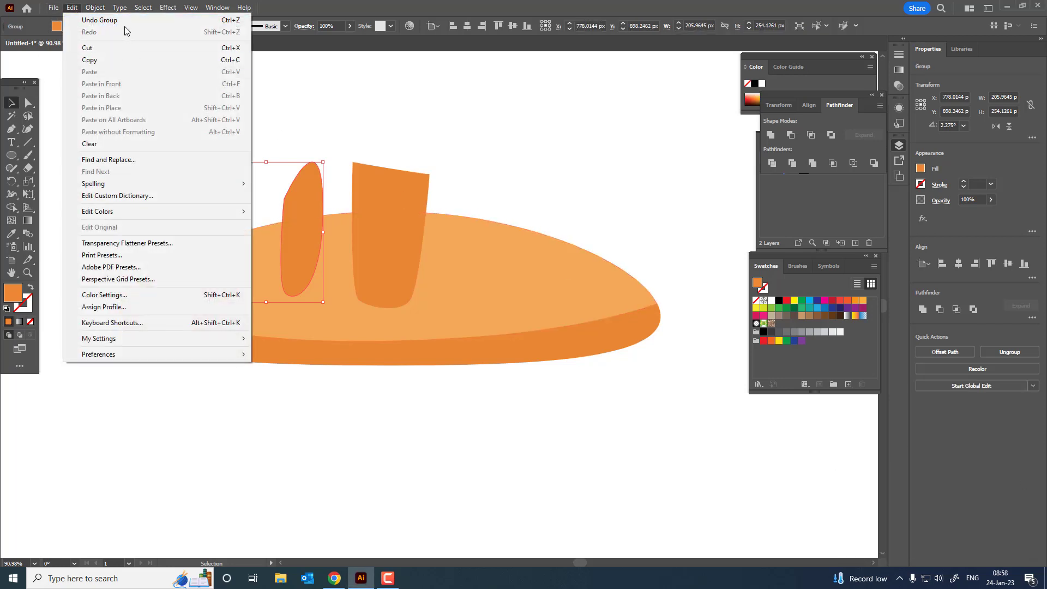
click(95, 7)
mouse_move(114, 19)
click(289, 61)
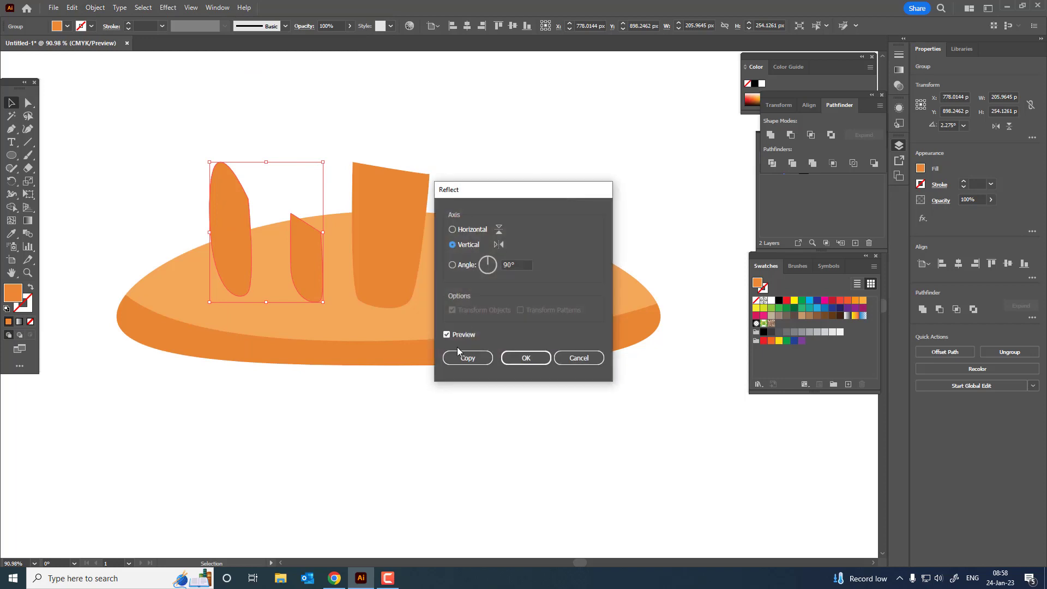
click(467, 357)
drag(325, 257, 573, 276)
Group the reflected score marks on the loaf's right side with the original pair on the left
shift+click(310, 236)
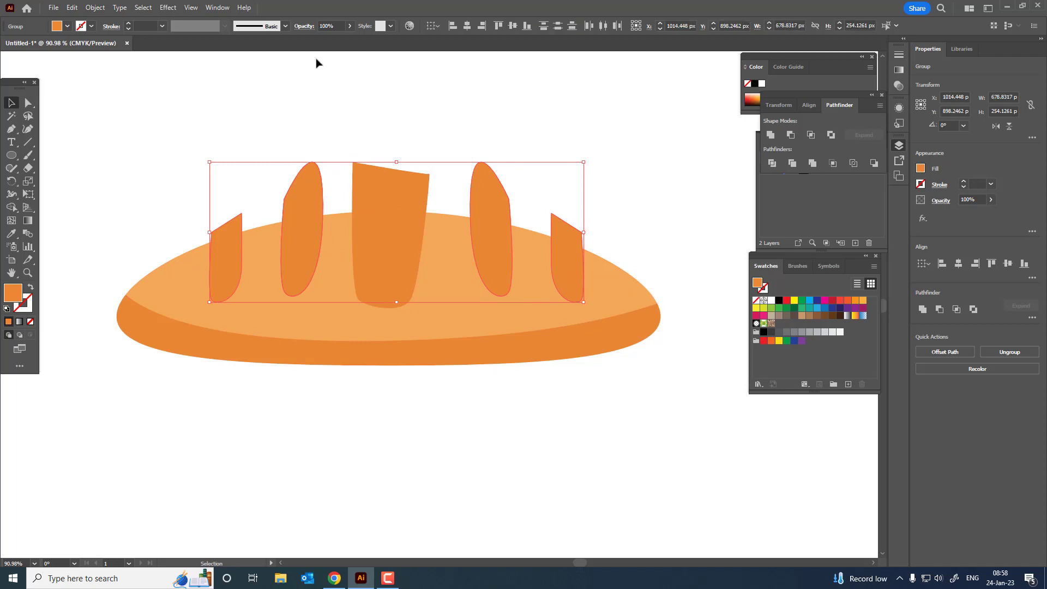
click(96, 8)
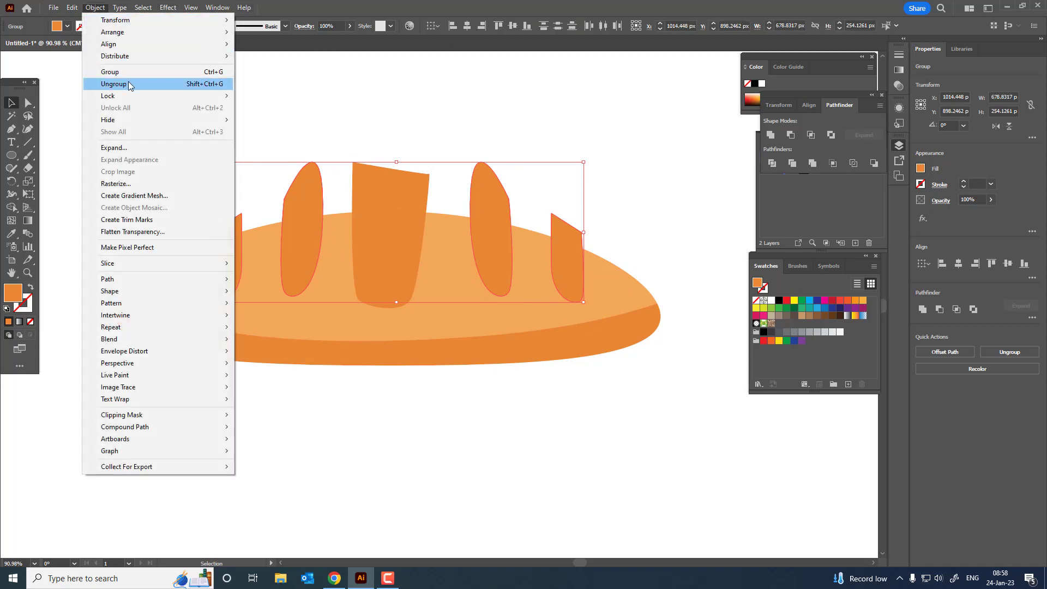
click(126, 73)
click(467, 415)
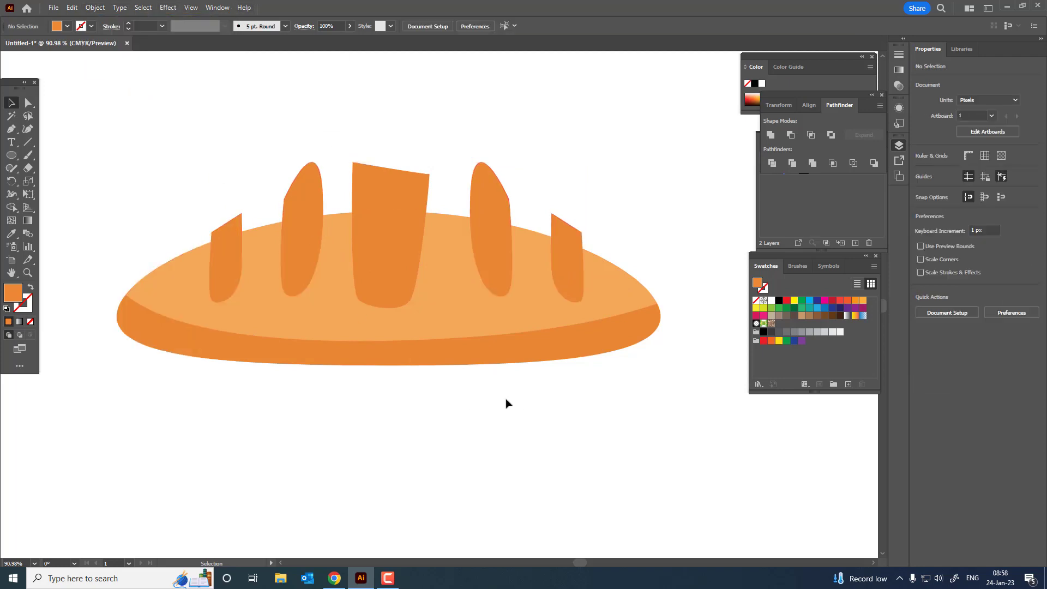
Group the loaf's light upper part with its darker bottom shading
click(444, 321)
click(95, 8)
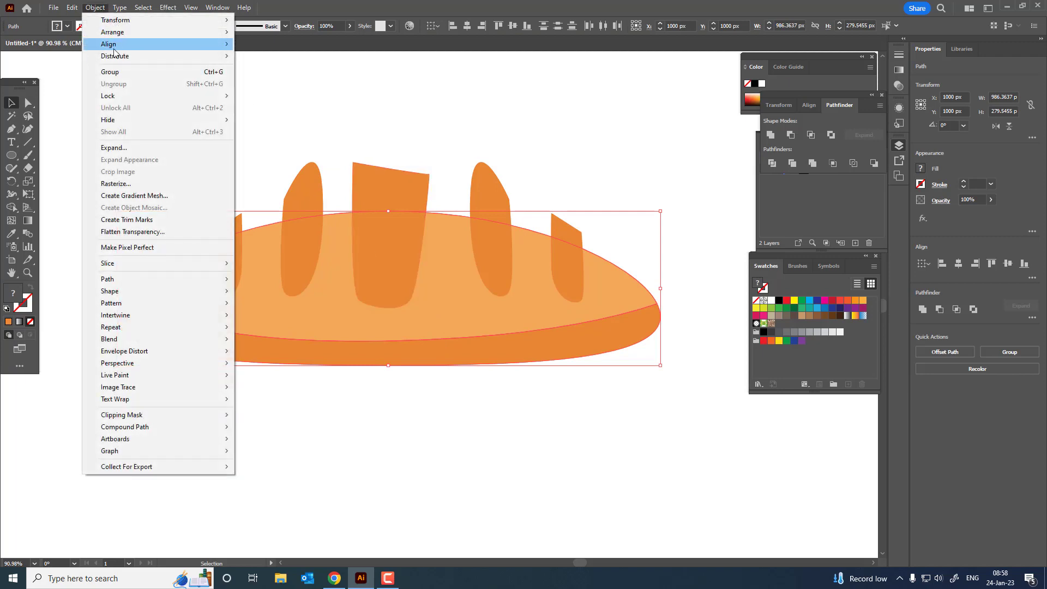
click(110, 71)
Centre the loaf and all its score marks horizontally
drag(674, 416, 109, 154)
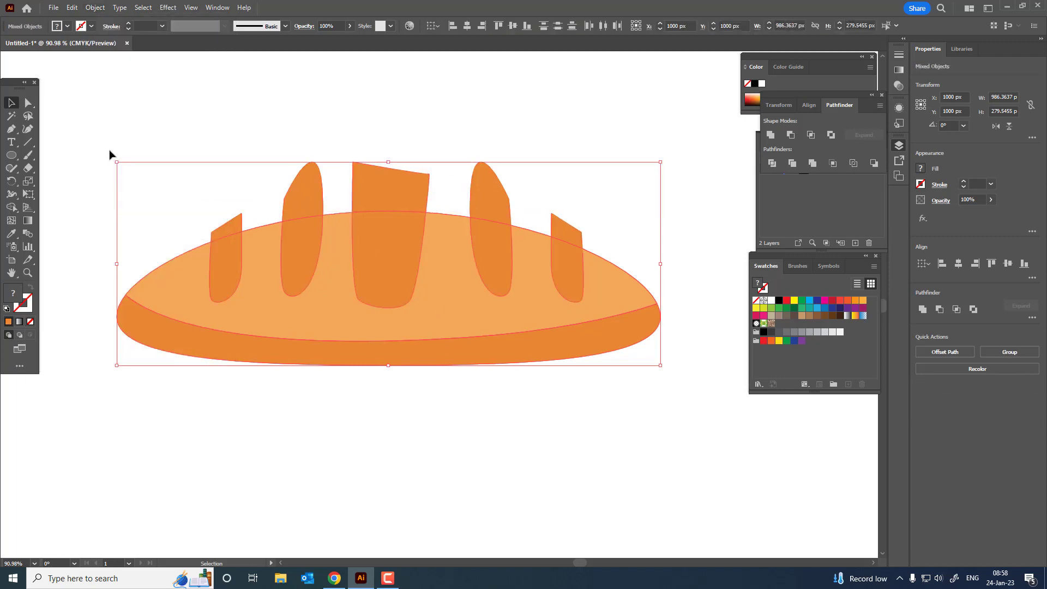
click(432, 26)
click(444, 58)
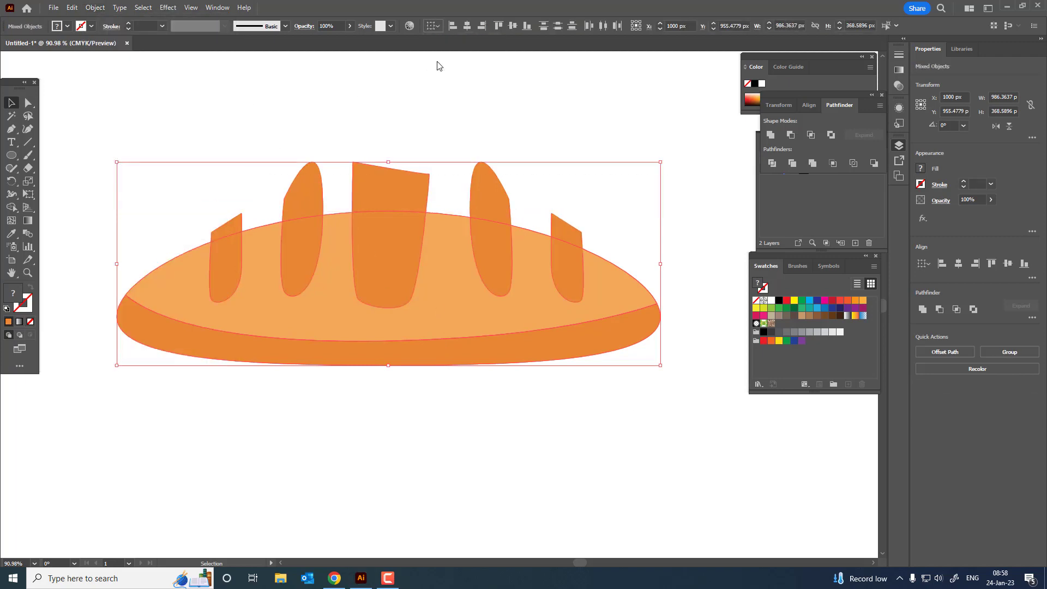
click(467, 25)
click(514, 156)
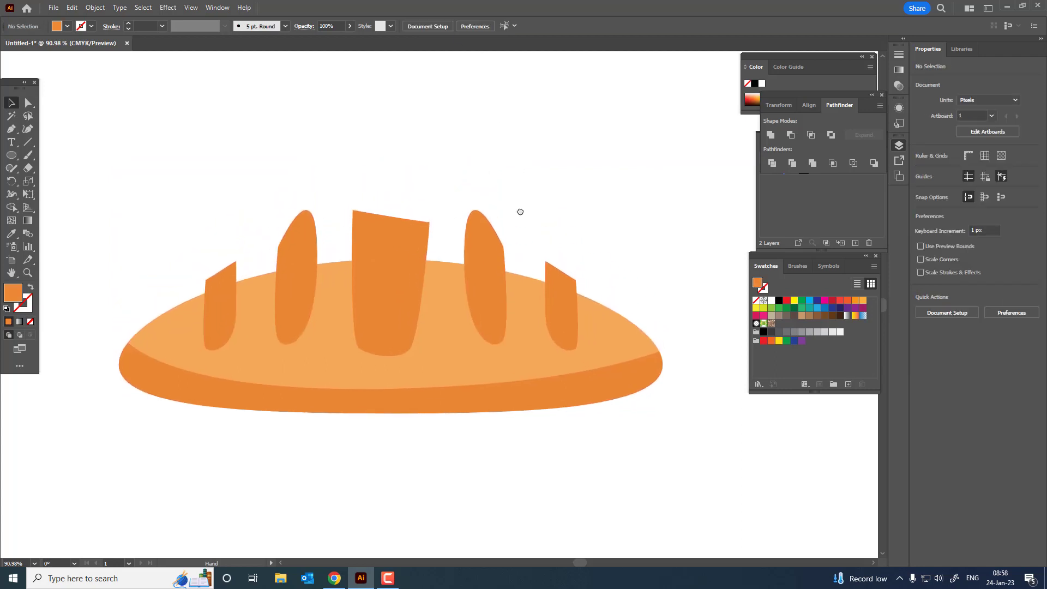
Select all five score marks and sample the loaf's light orange upper colour as their fill with the Eyedropper
scroll(584, 264, up, 2)
click(569, 308)
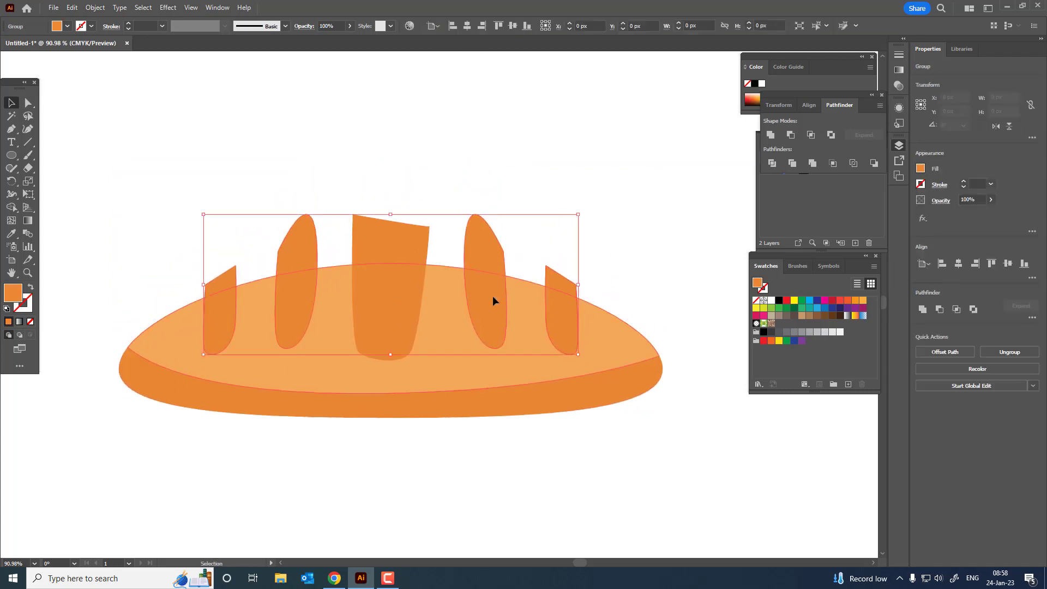
shift+click(385, 284)
double_click(13, 293)
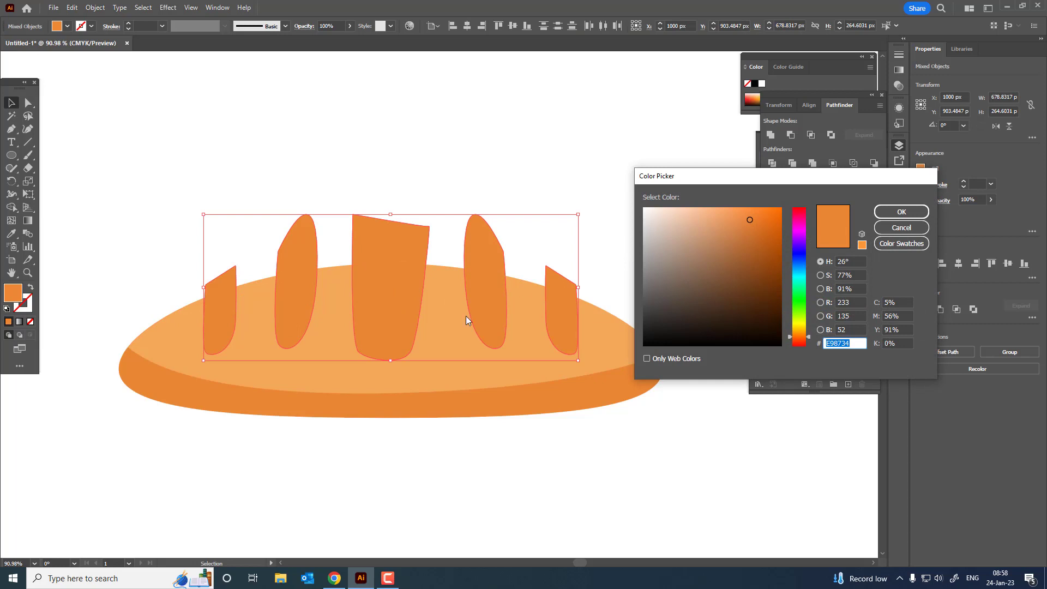
click(897, 211)
key(i)
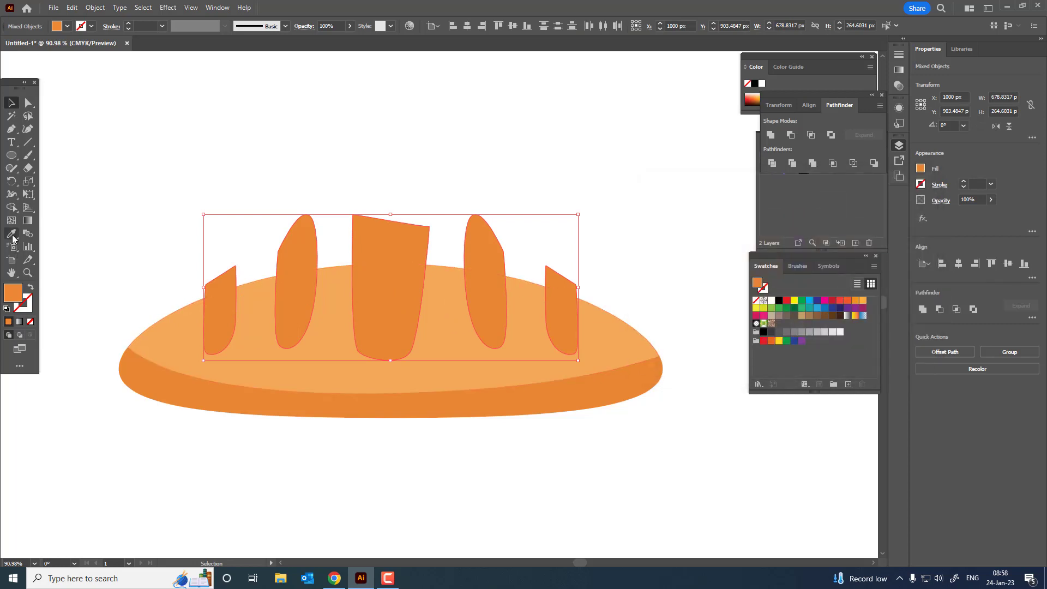
click(158, 324)
Change the score marks' fill to a lighter, more yellow tone of the sampled orange
double_click(13, 295)
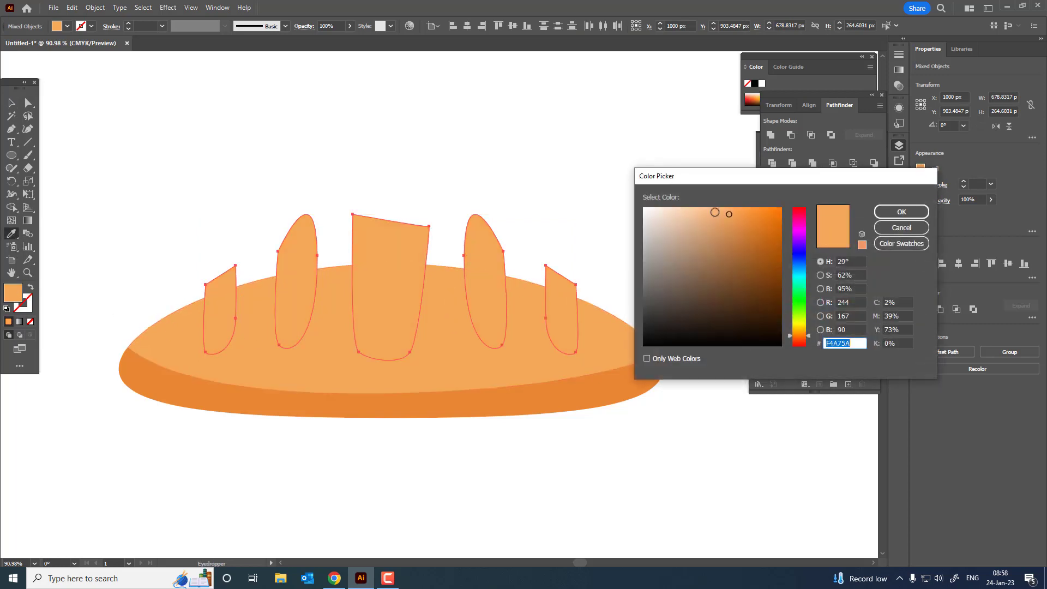
drag(800, 339, 801, 335)
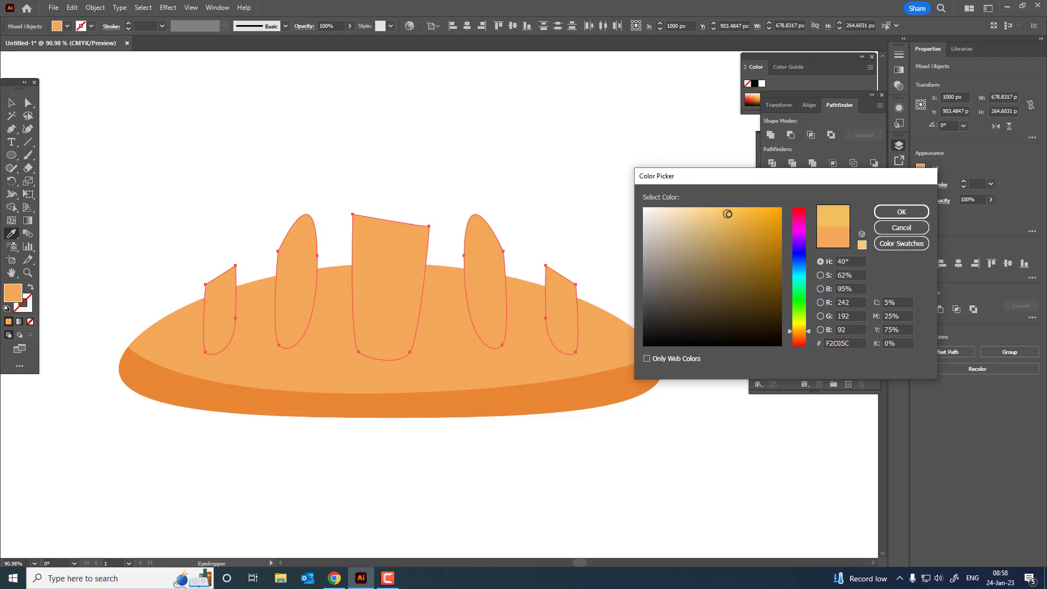
drag(724, 212, 721, 210)
click(908, 212)
drag(491, 257, 484, 220)
click(11, 102)
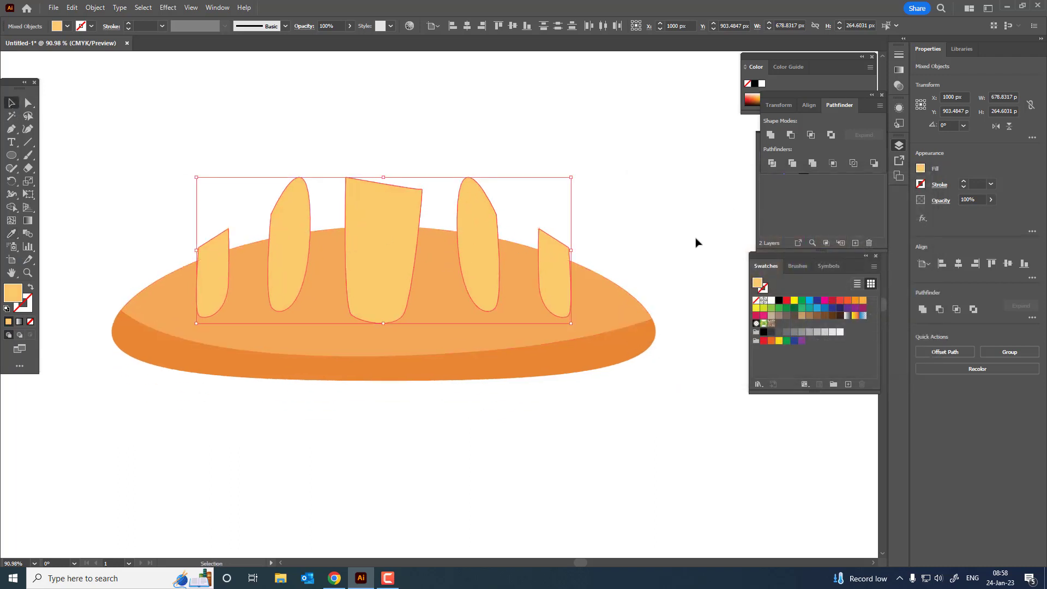
Divide the loaf and score marks with Pathfinder and delete the five mark pieces protruding above the loaf's upper edge
drag(226, 236, 214, 231)
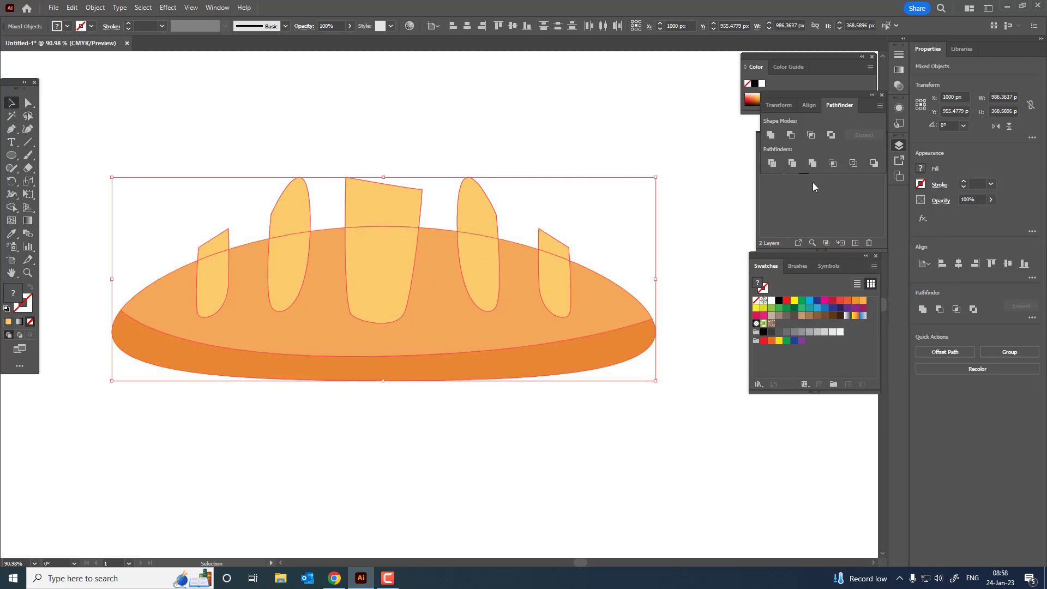
click(772, 163)
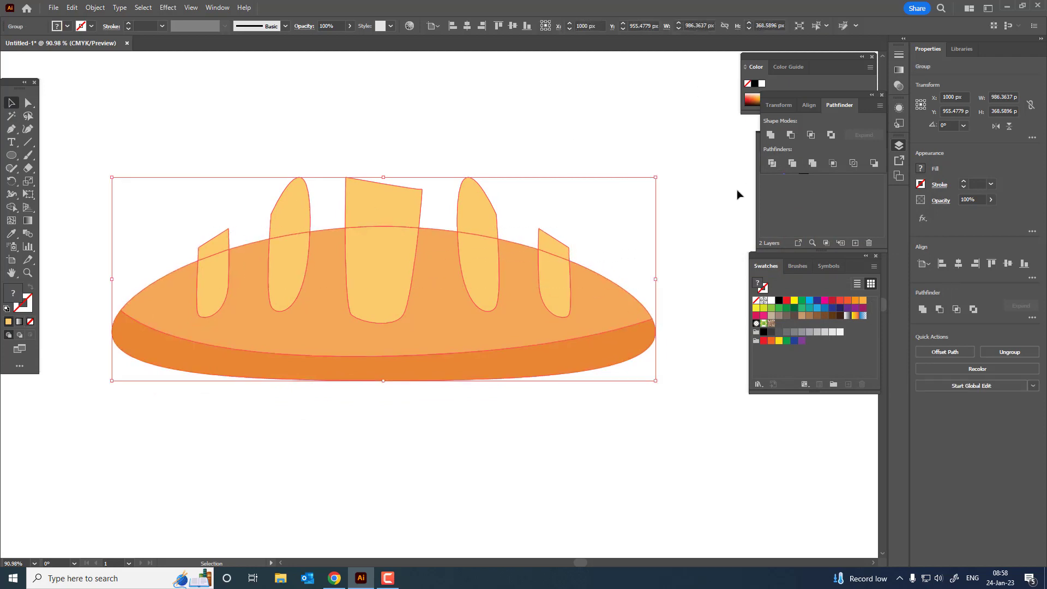
double_click(547, 245)
click(548, 245)
shift+click(463, 207)
shift+click(352, 205)
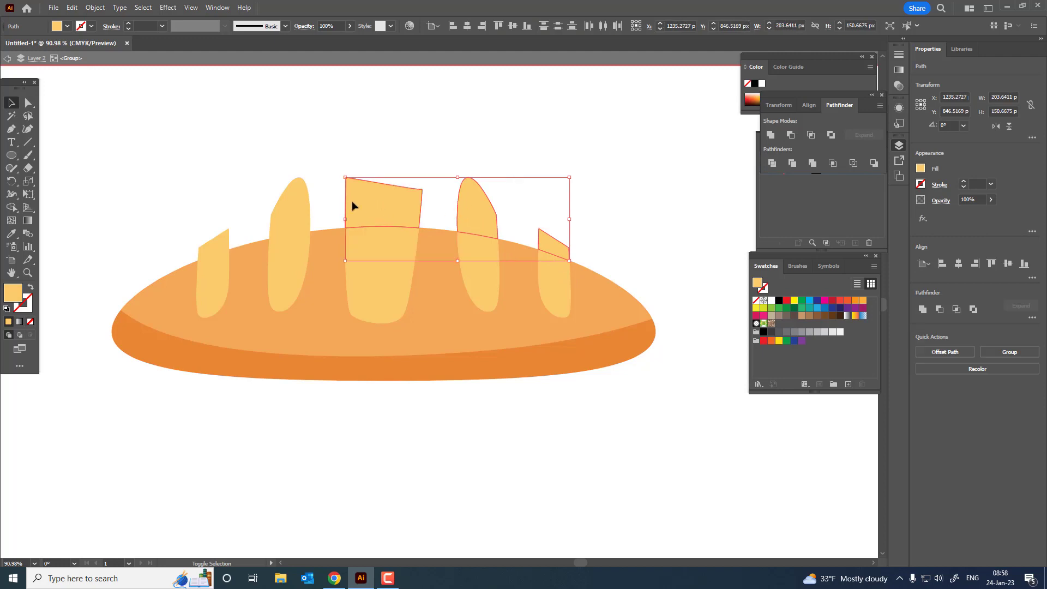
shift+click(270, 218)
shift+click(215, 246)
key(Delete)
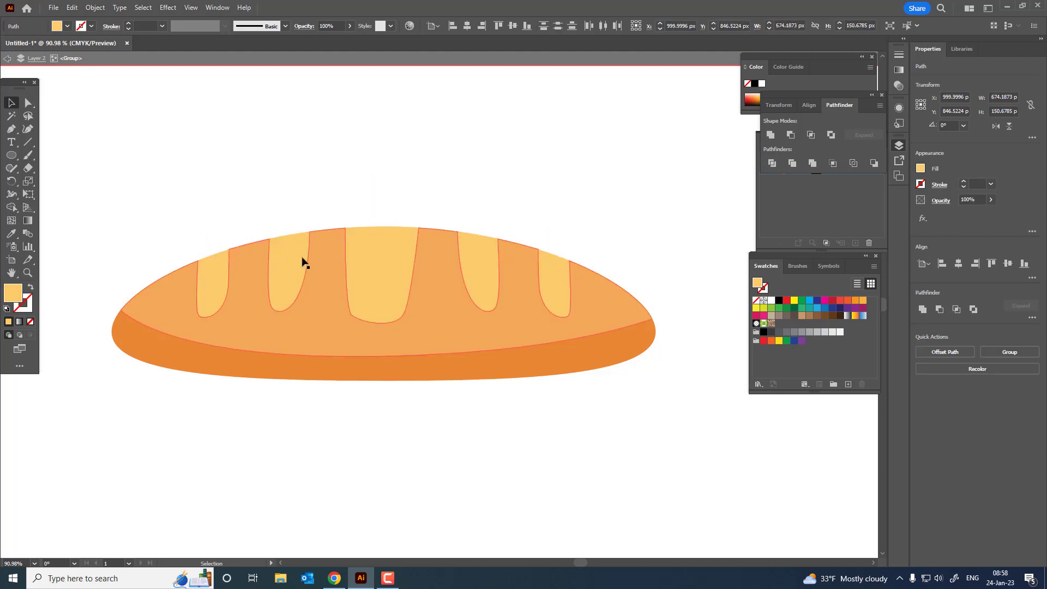
key(Escape)
Ungroup the divided loaf artwork
click(554, 287)
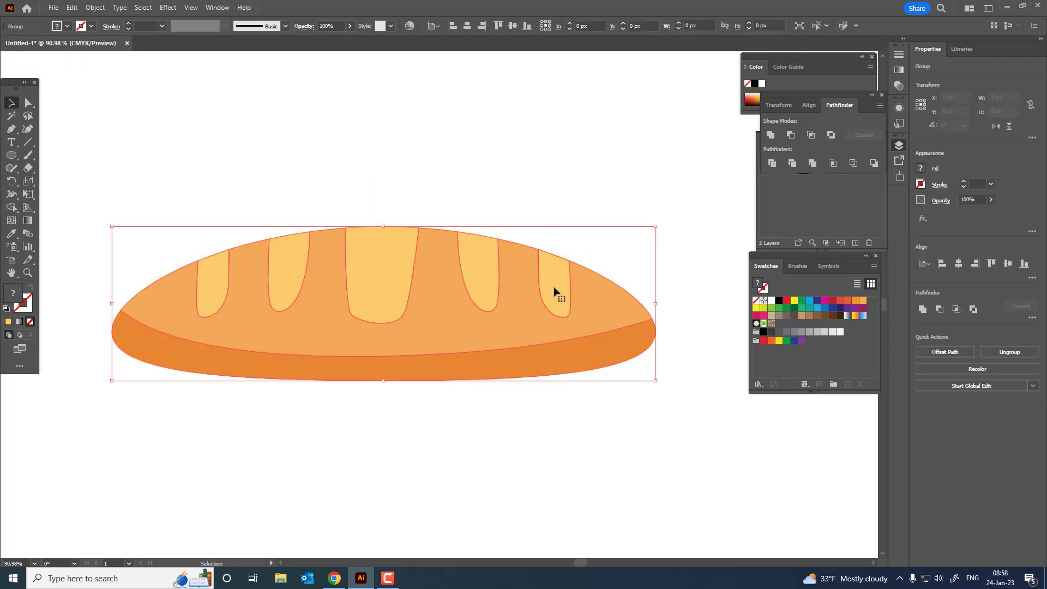
right_click(557, 289)
click(598, 430)
click(484, 423)
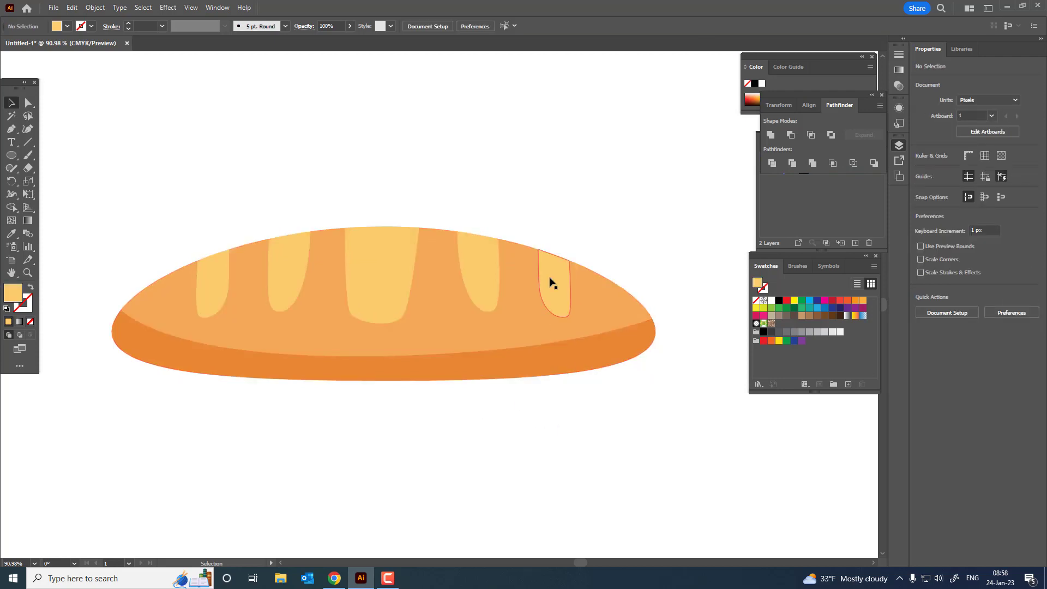
click(556, 284)
shift+click(475, 281)
shift+click(382, 281)
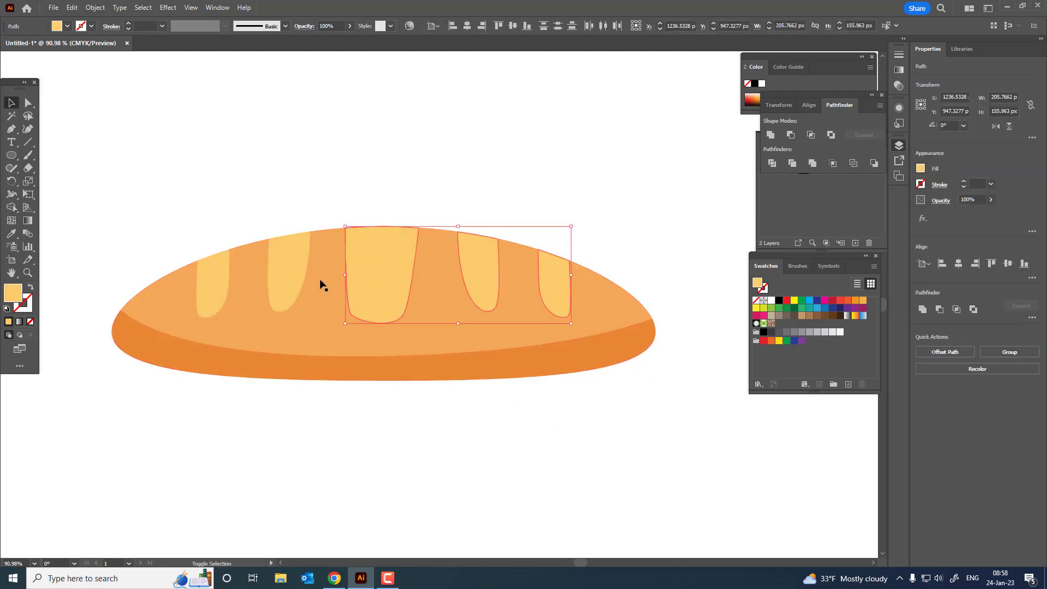
shift+click(289, 281)
shift+click(215, 275)
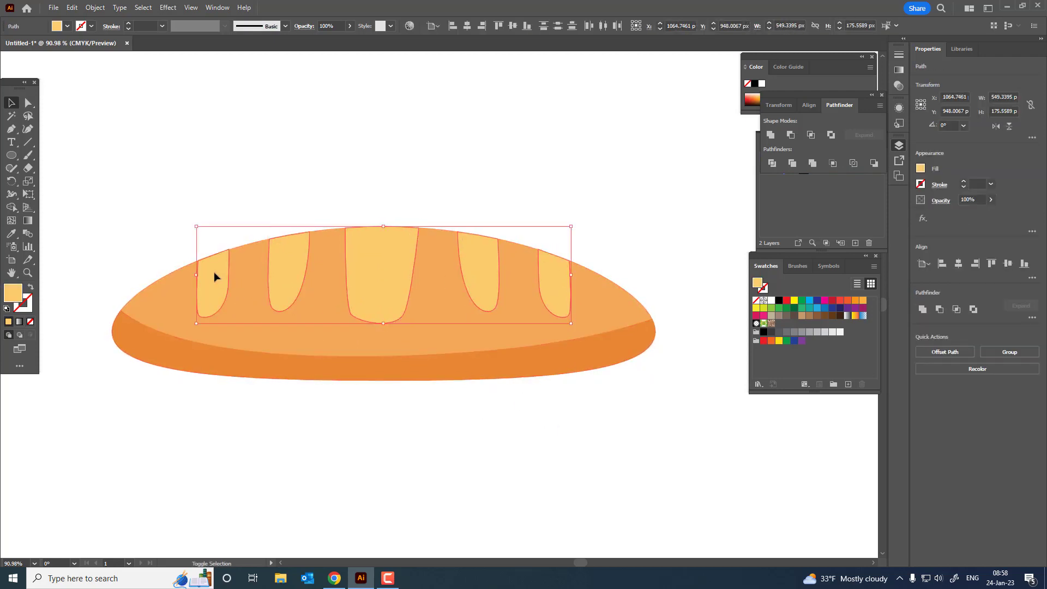
click(601, 457)
Bend the upper edge of the rightmost score mark inward into a concave dip with the Curvature tool
key(z)
drag(551, 236, 621, 273)
drag(596, 281, 538, 301)
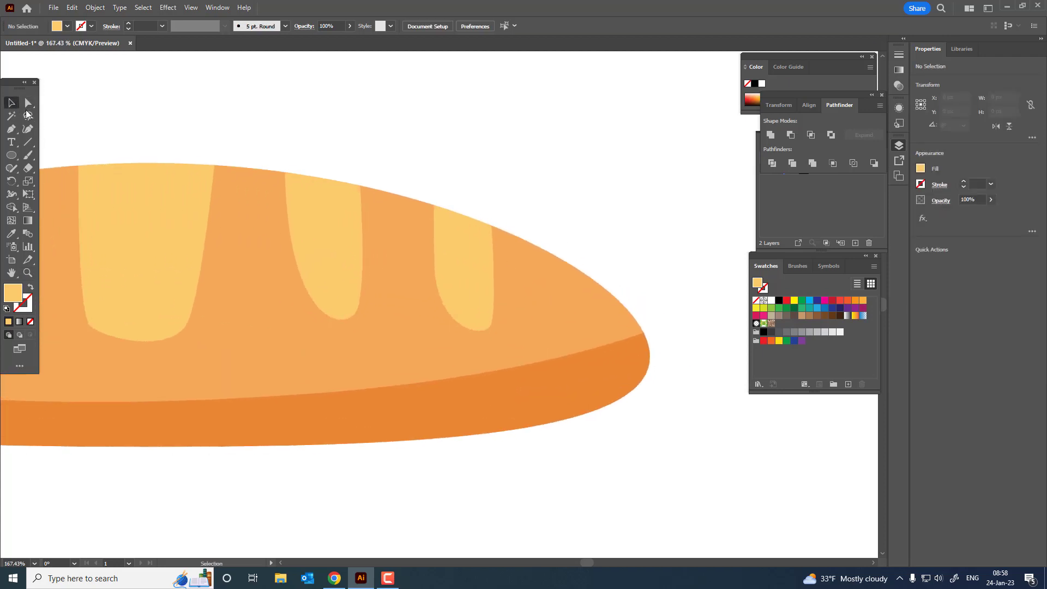
click(454, 257)
click(28, 128)
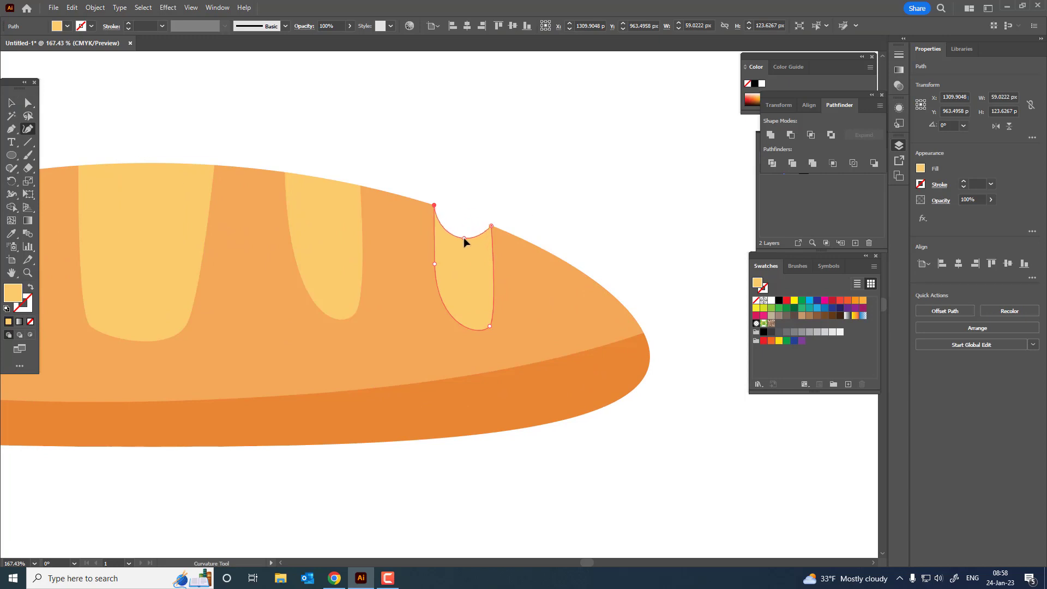
Curve the upper edge of the second score mark from the right inward with the Curvature tool
click(10, 103)
click(263, 112)
drag(263, 113, 439, 131)
click(466, 242)
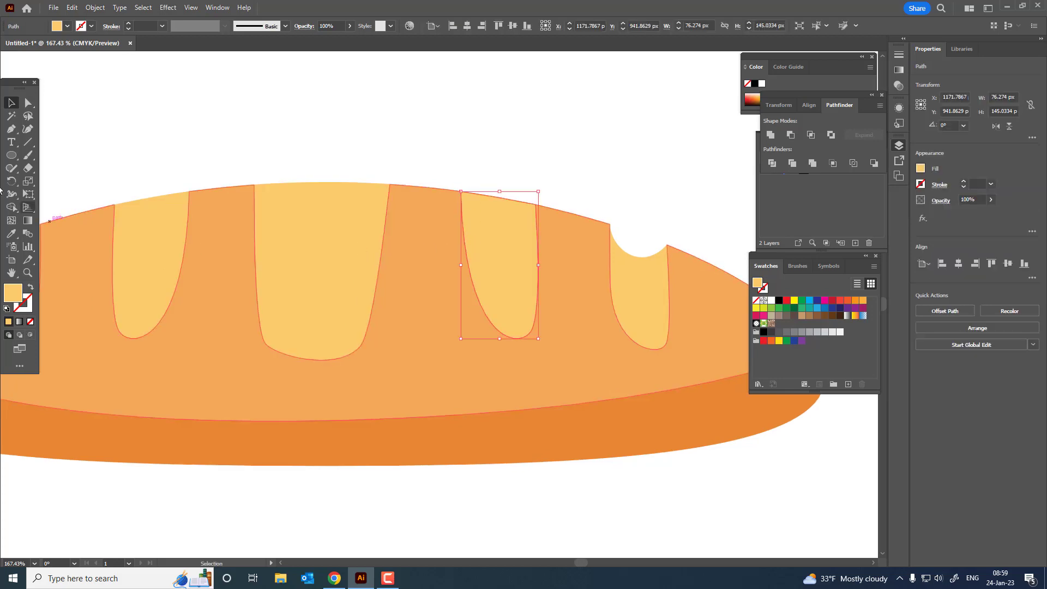
click(28, 129)
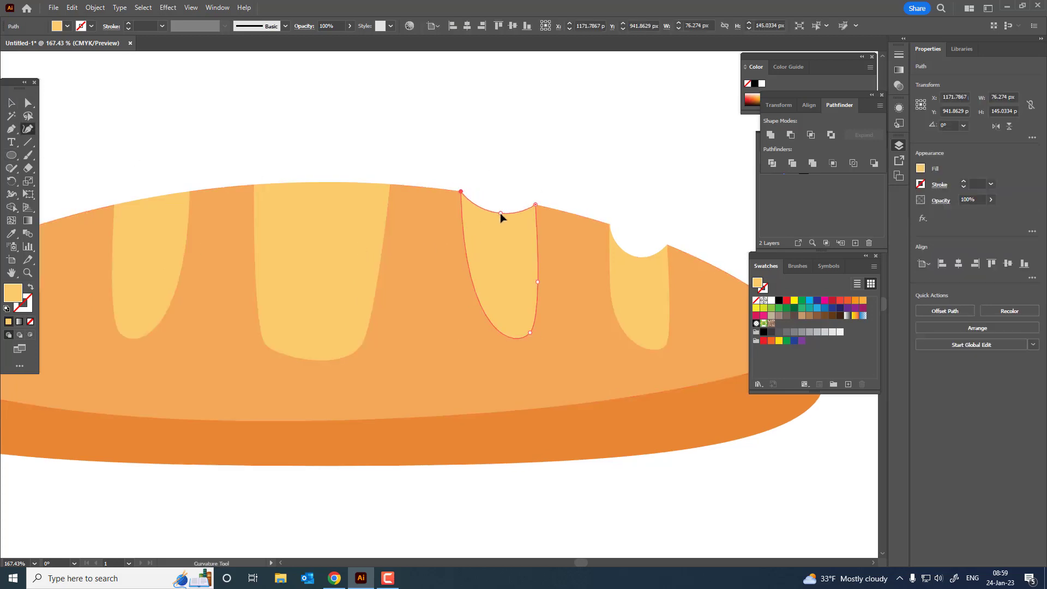
drag(499, 213, 637, 183)
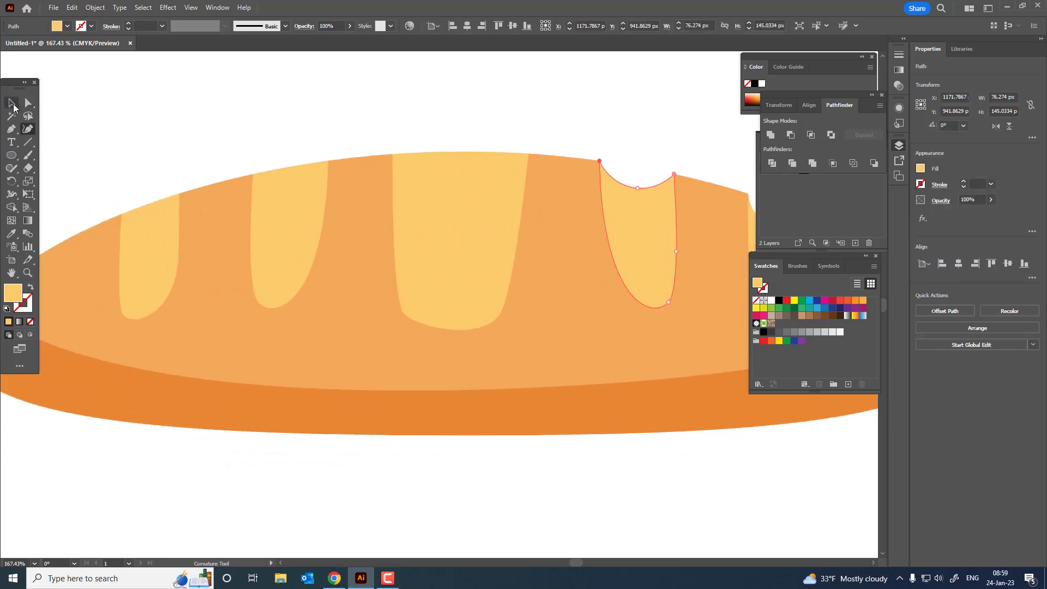
Curve the wide middle score mark's upper edge inward with the Curvature tool, keeping the dip shallow
click(13, 108)
click(417, 192)
click(28, 129)
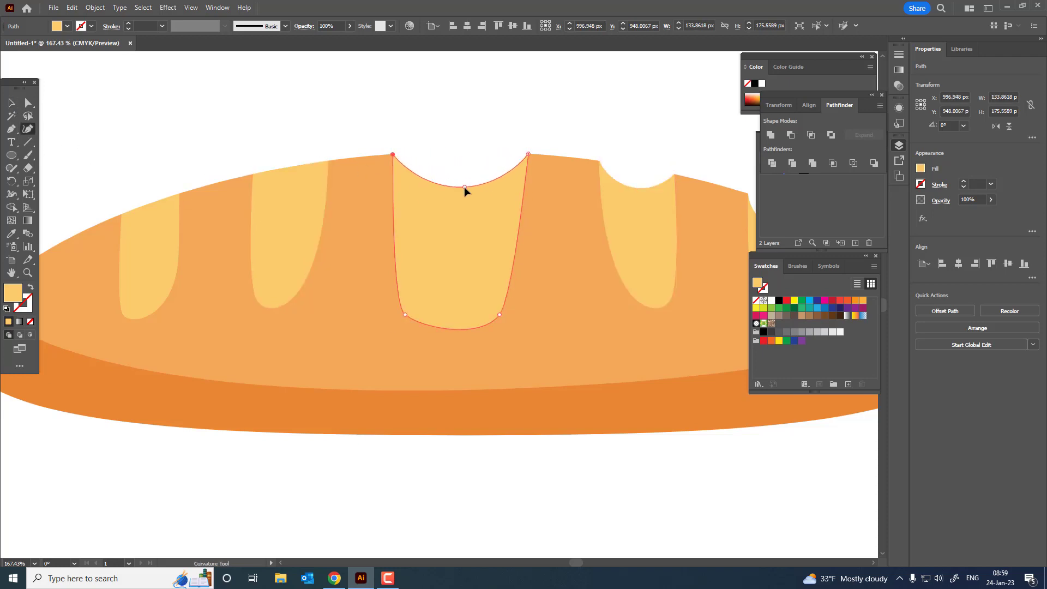
drag(465, 187, 465, 180)
Curve the upper edge of the second score mark from the left inward with the Curvature tool
drag(279, 196, 371, 185)
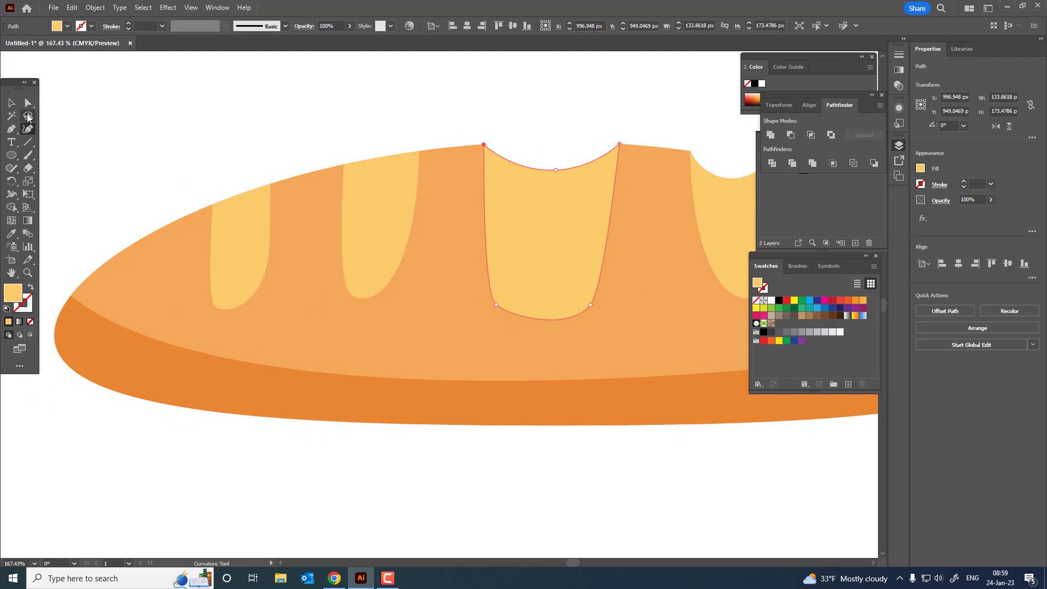
click(11, 103)
click(367, 197)
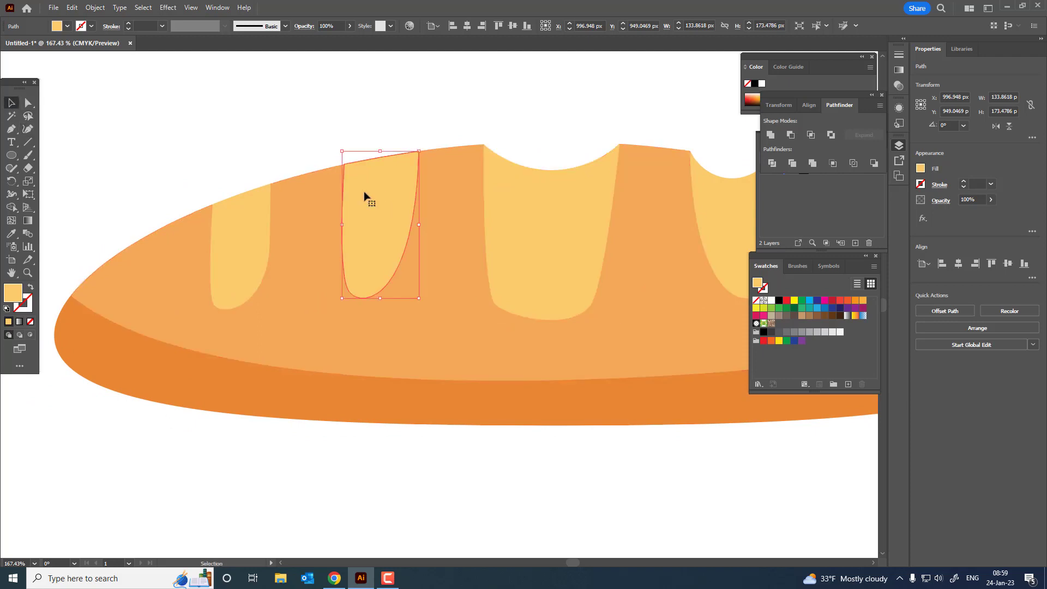
click(28, 129)
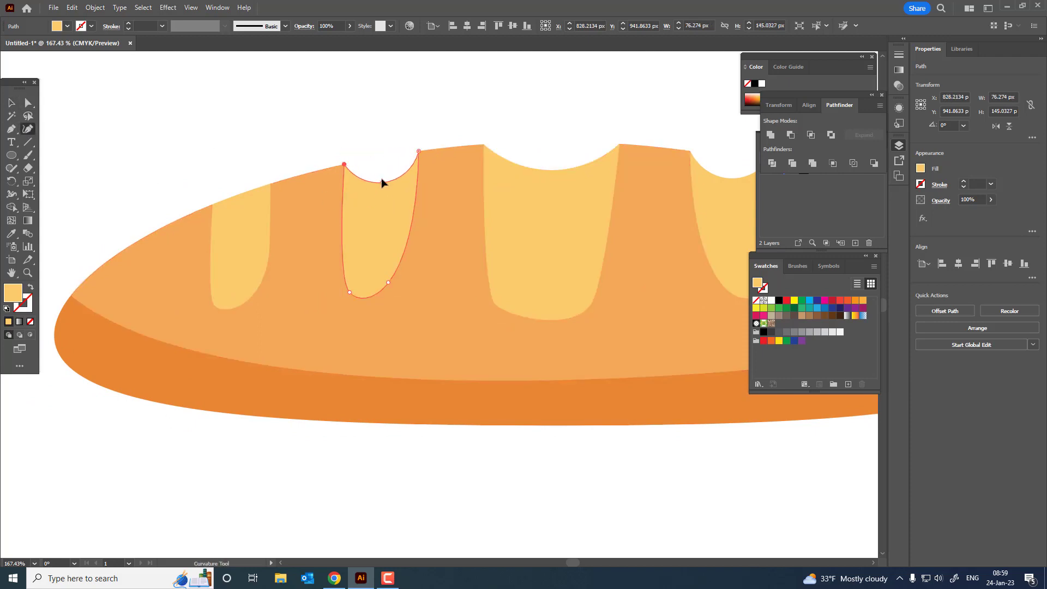
Bend the leftmost score mark's upper edge inward into a shallow dip with the Curvature tool
click(11, 103)
click(215, 209)
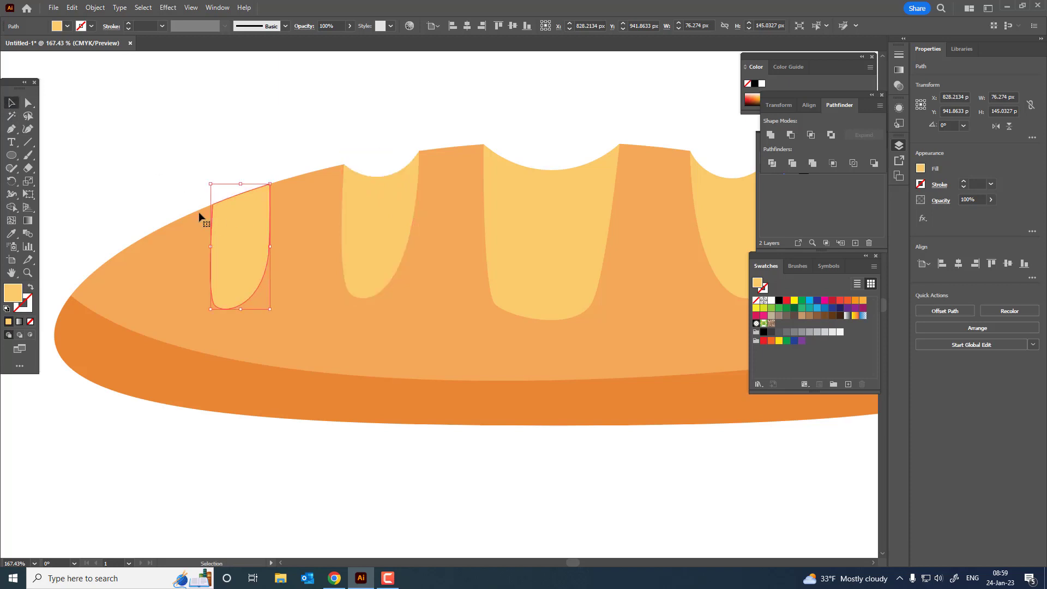
click(28, 129)
drag(241, 203, 241, 209)
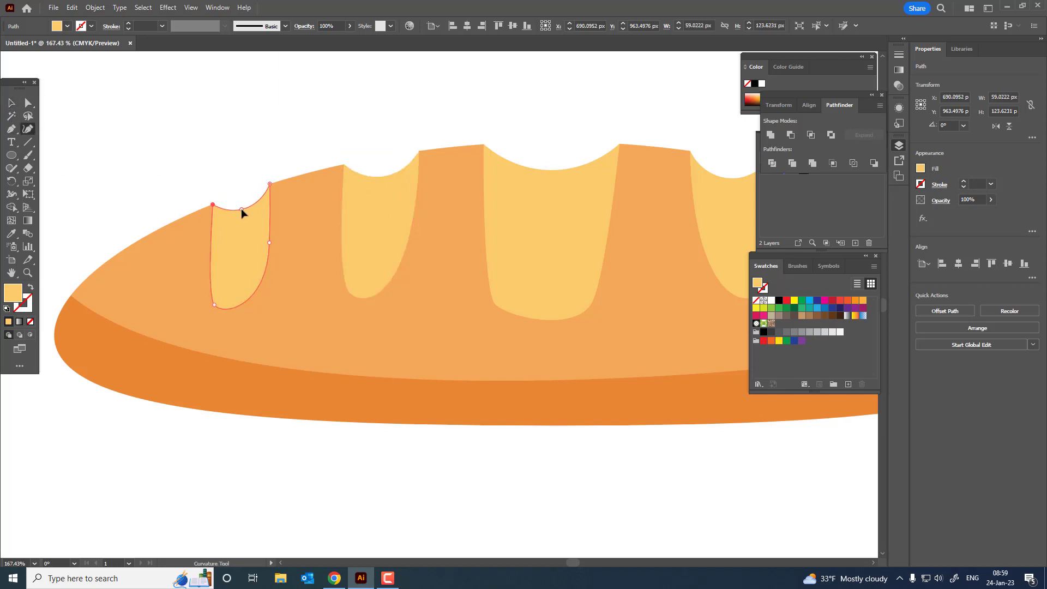
Copy the rightmost score mark, paste the copy in front, and shift it straight up by about 14 px
key(z)
drag(442, 132, 349, 167)
key(space)
drag(386, 167, 172, 195)
drag(405, 182, 538, 330)
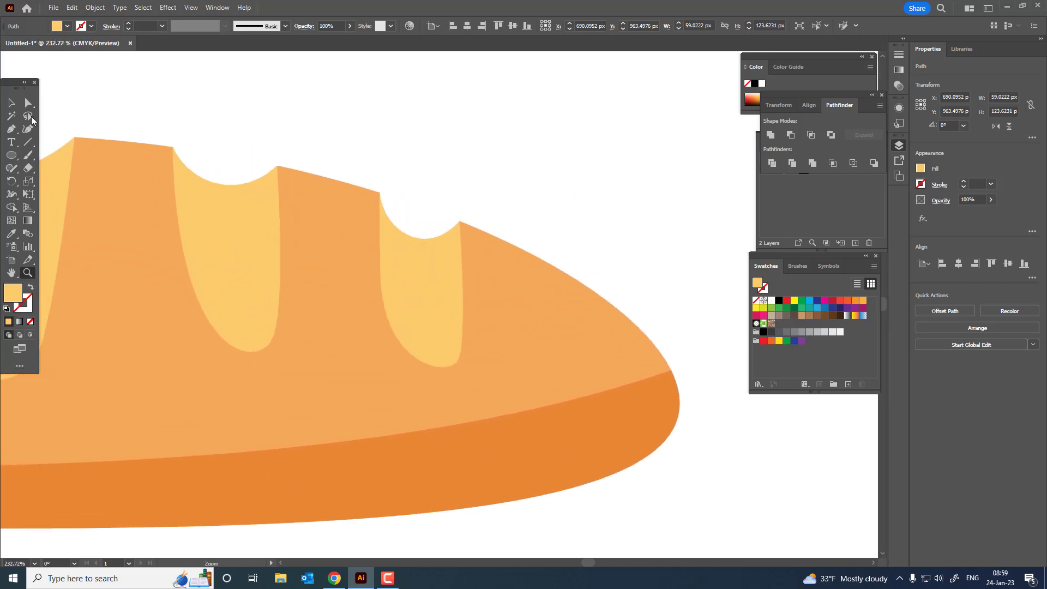
click(418, 259)
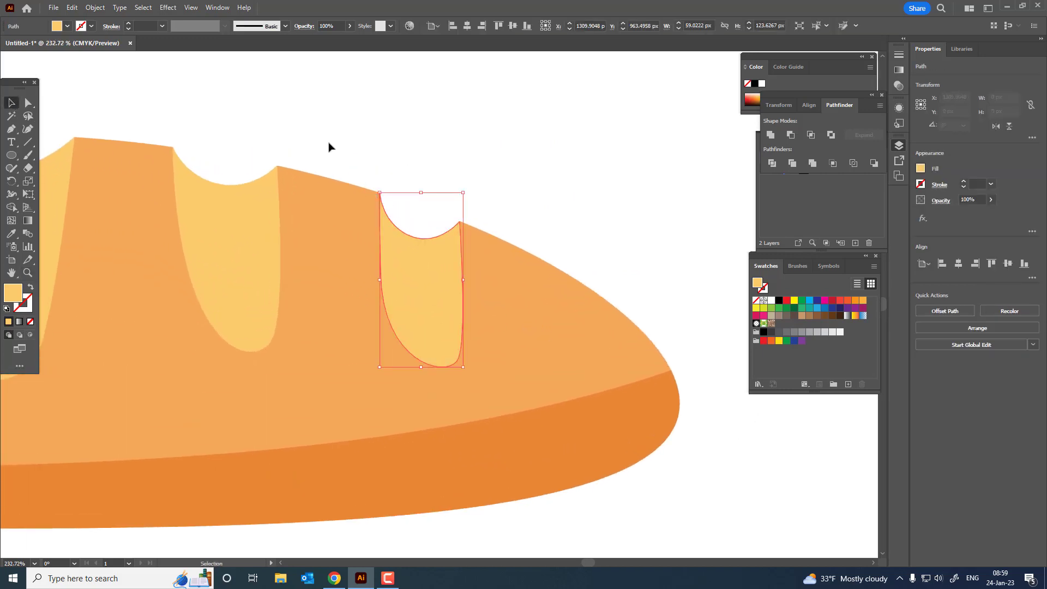
click(72, 8)
click(90, 60)
click(72, 8)
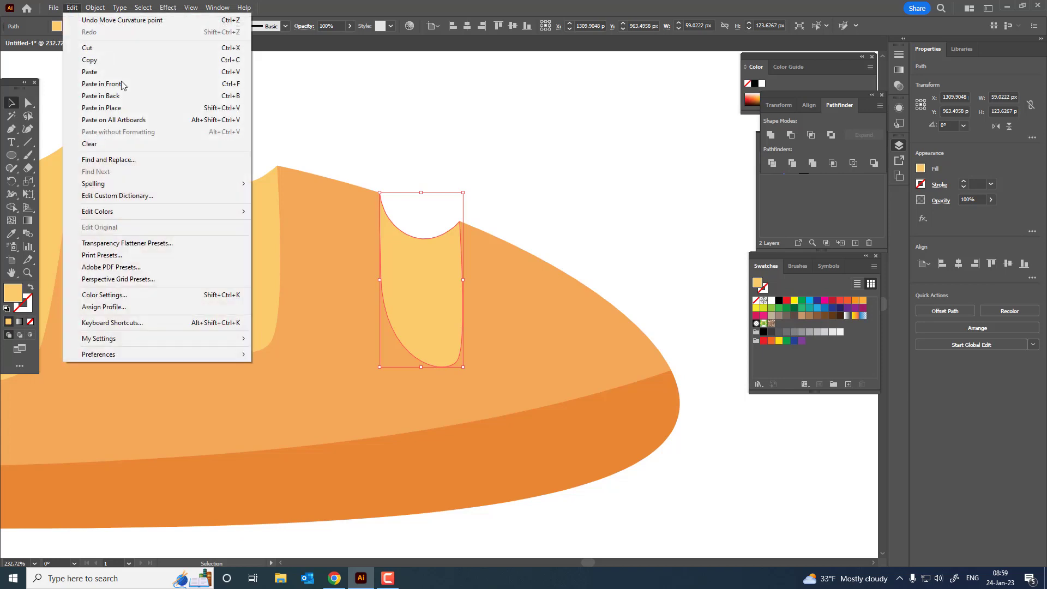
click(121, 90)
drag(446, 310, 444, 290)
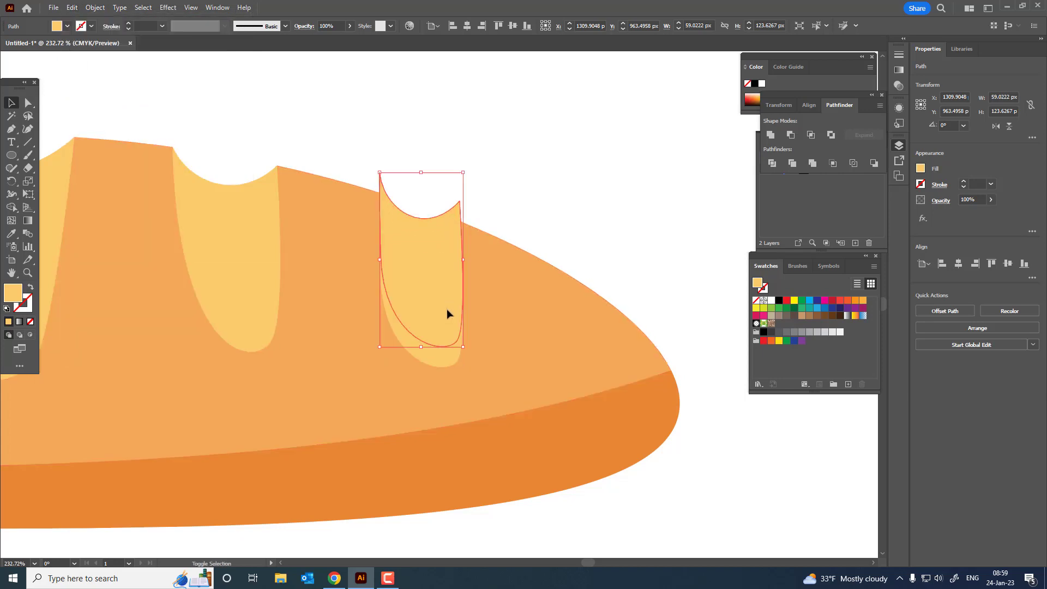
Try an orange fill similar to the crust on the original rightmost score mark beneath the raised copy
click(444, 361)
double_click(12, 299)
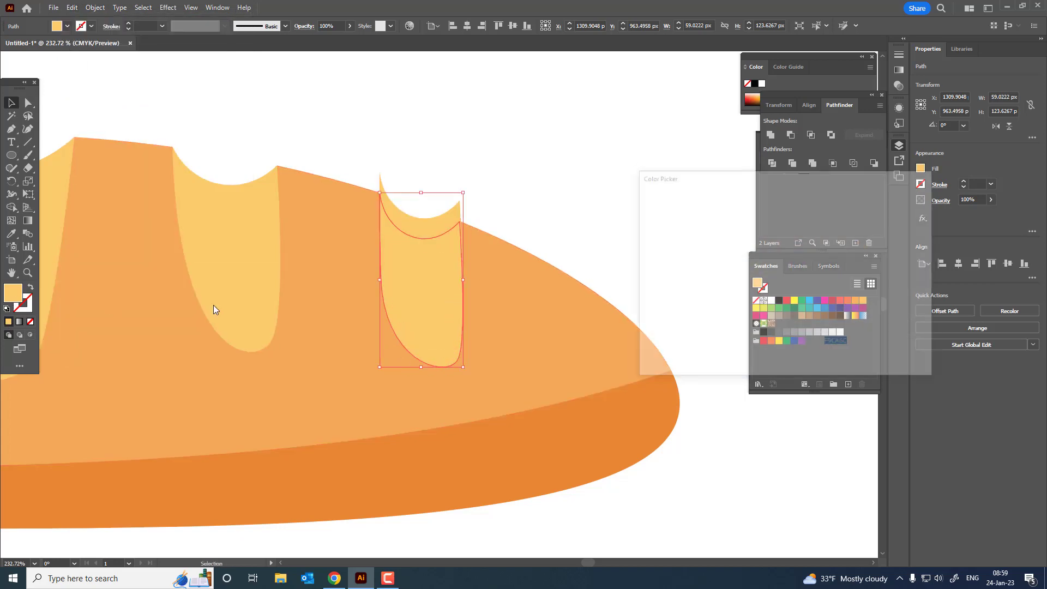
click(732, 211)
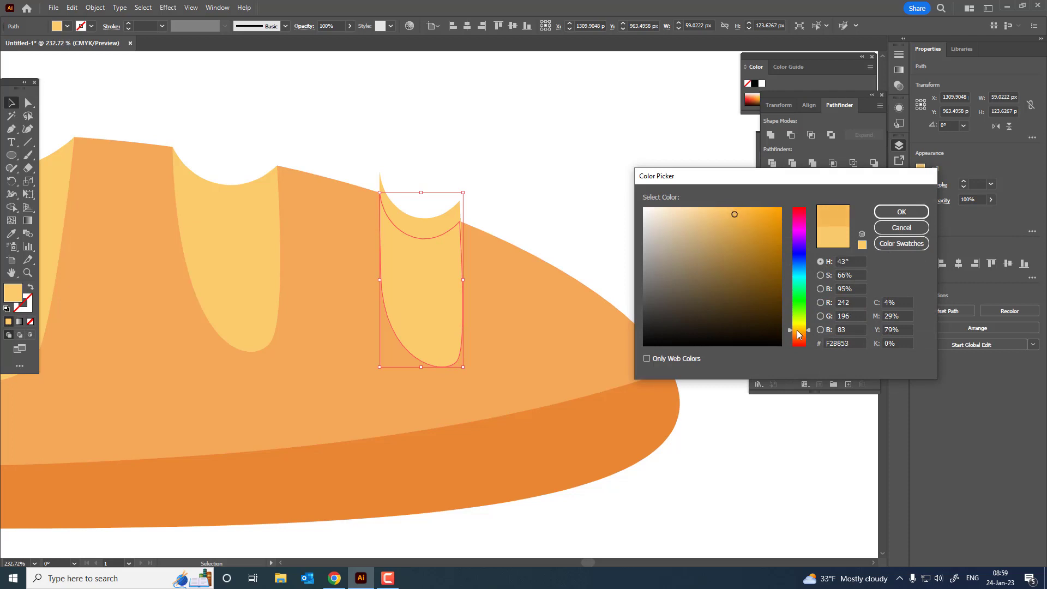
drag(797, 333, 799, 338)
click(900, 212)
click(626, 213)
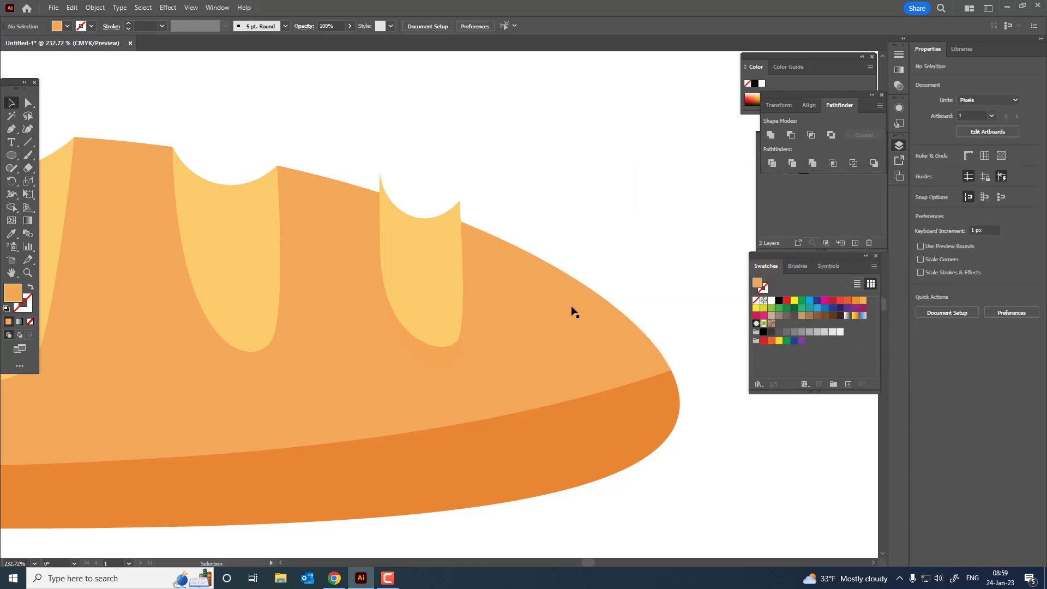
Try the muted yellow fill F2C75C on the original rightmost score mark behind the raised copy
click(423, 354)
click(11, 234)
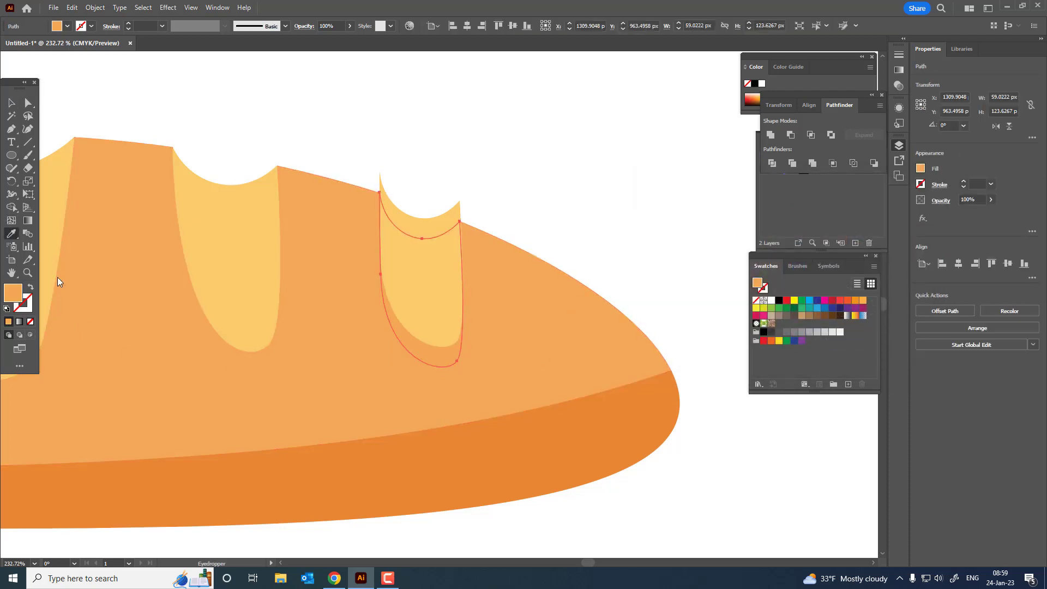
double_click(12, 294)
drag(800, 337, 800, 330)
click(900, 213)
key(z)
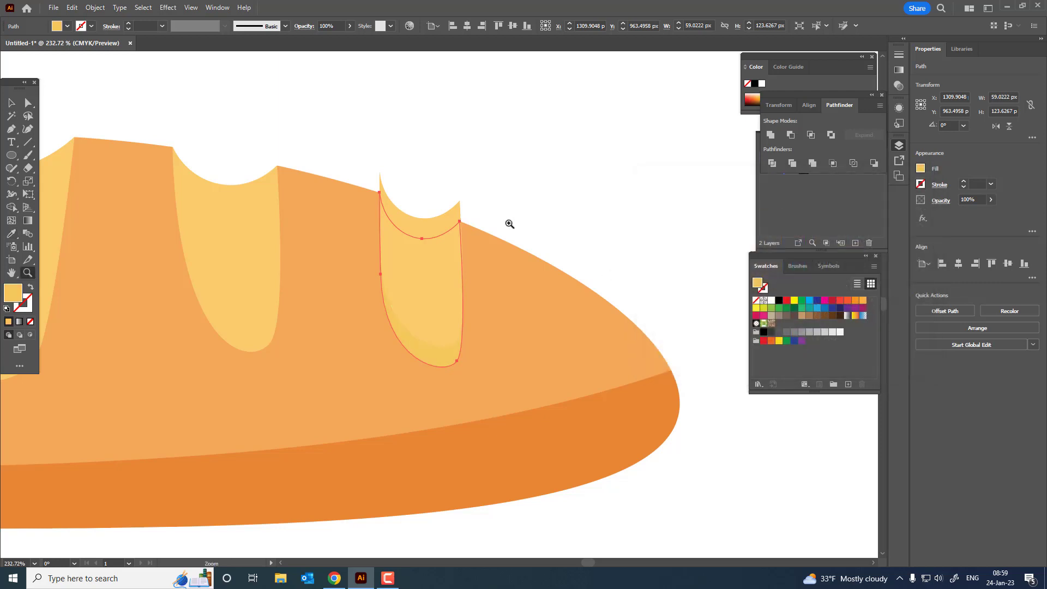
drag(494, 224, 459, 282)
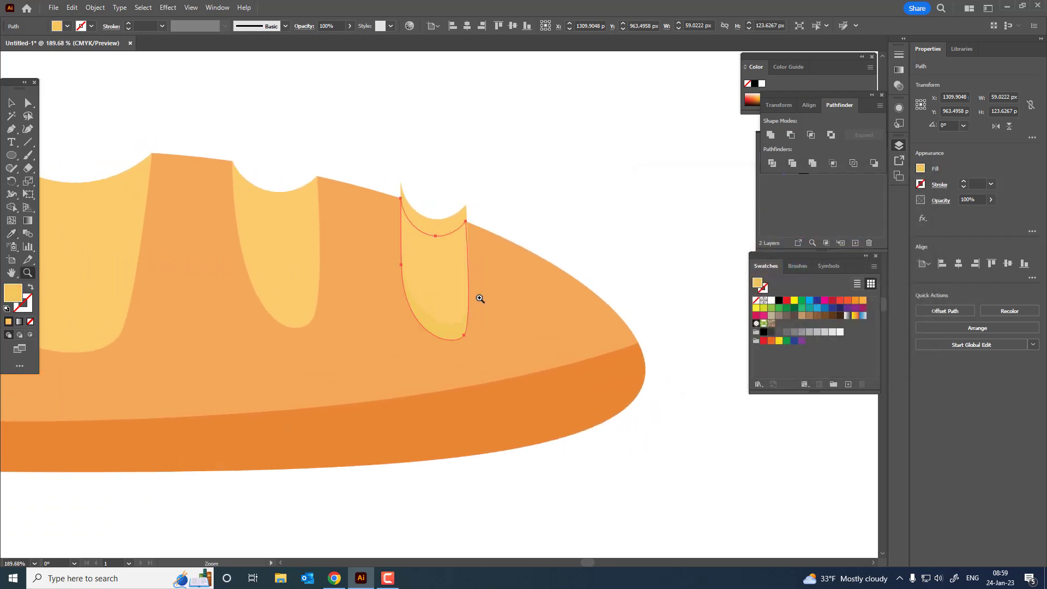
Try the more saturated yellow fill F9BF3E on the original rightmost score mark
double_click(12, 295)
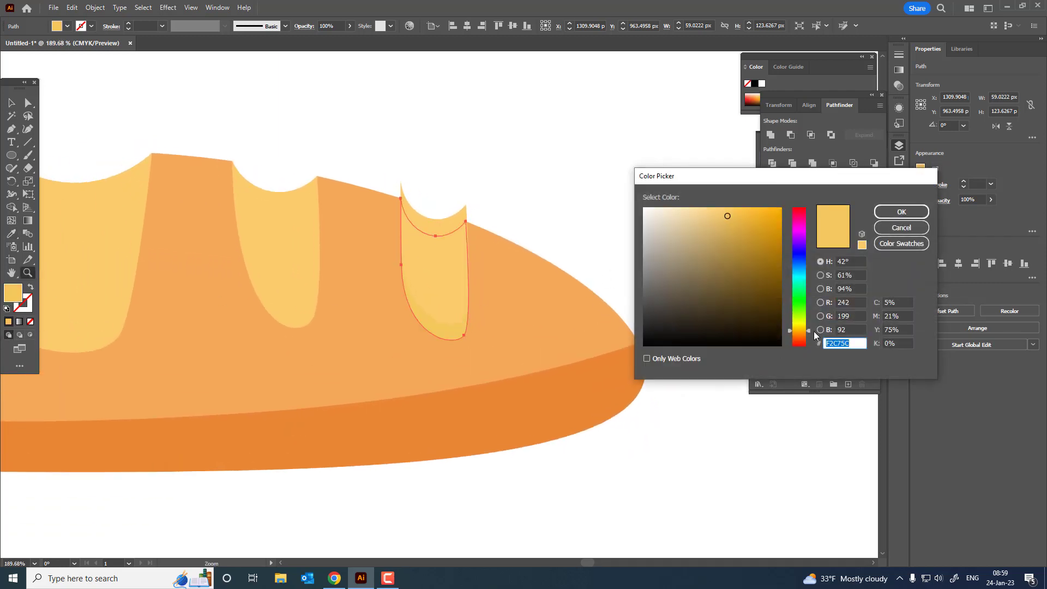
click(802, 330)
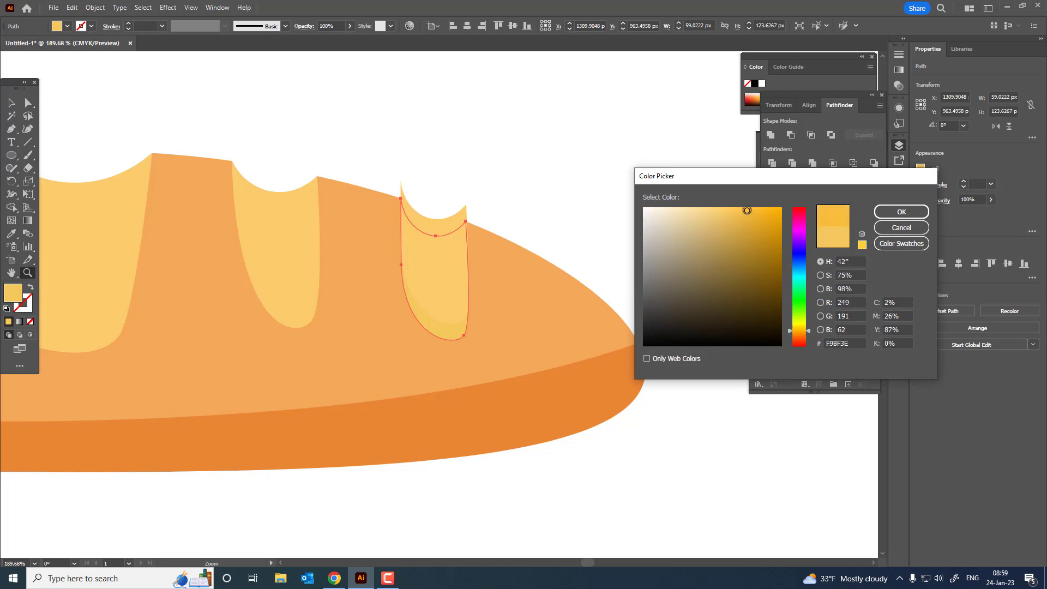
click(901, 212)
drag(330, 299, 567, 357)
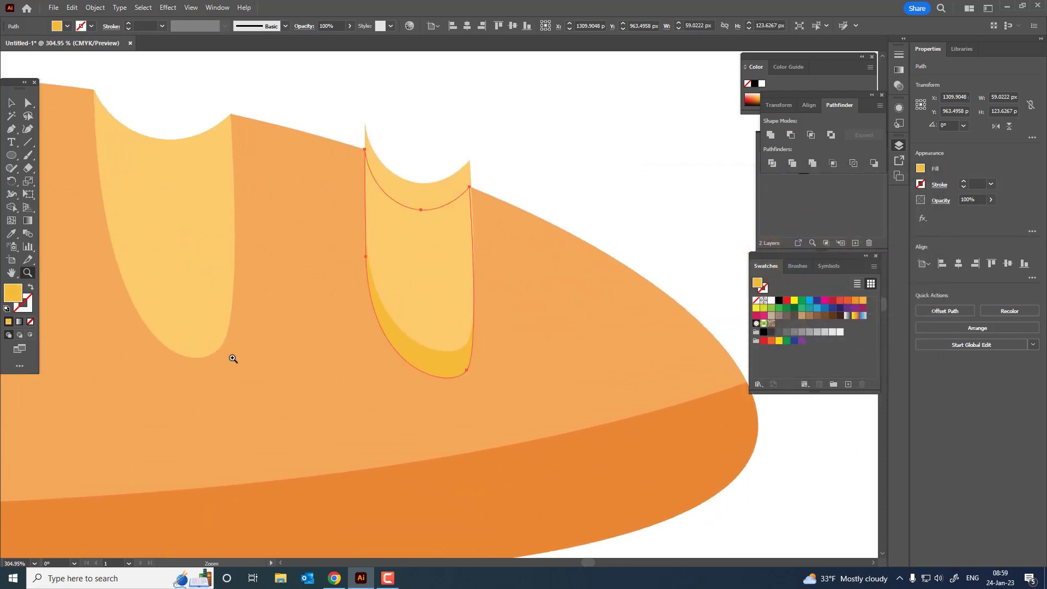
Fill the original rightmost score mark behind the raised copy with the orange shadow colour EF9C2E
double_click(13, 295)
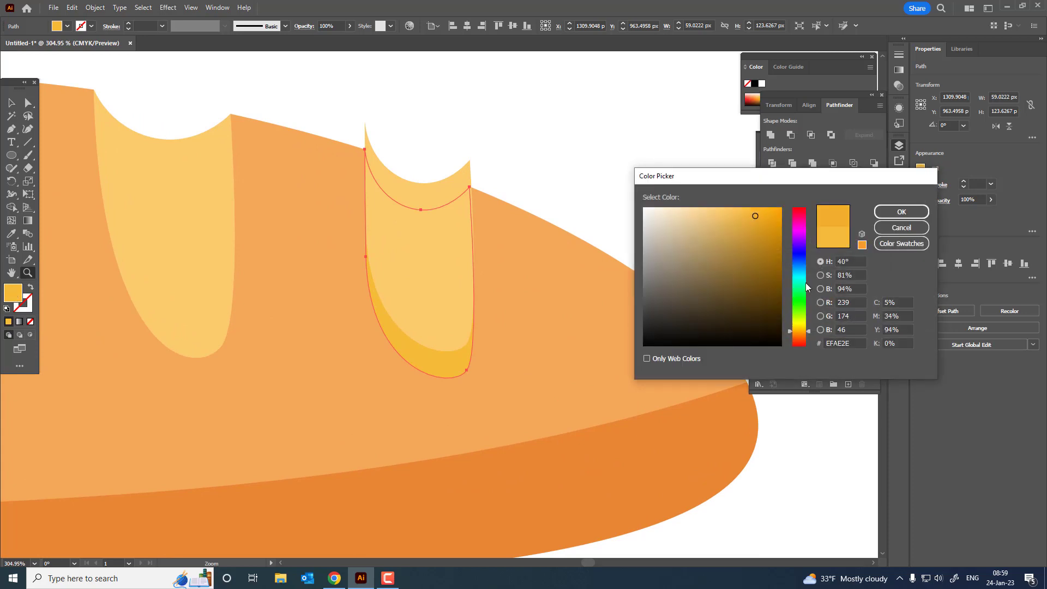
click(800, 334)
click(355, 284)
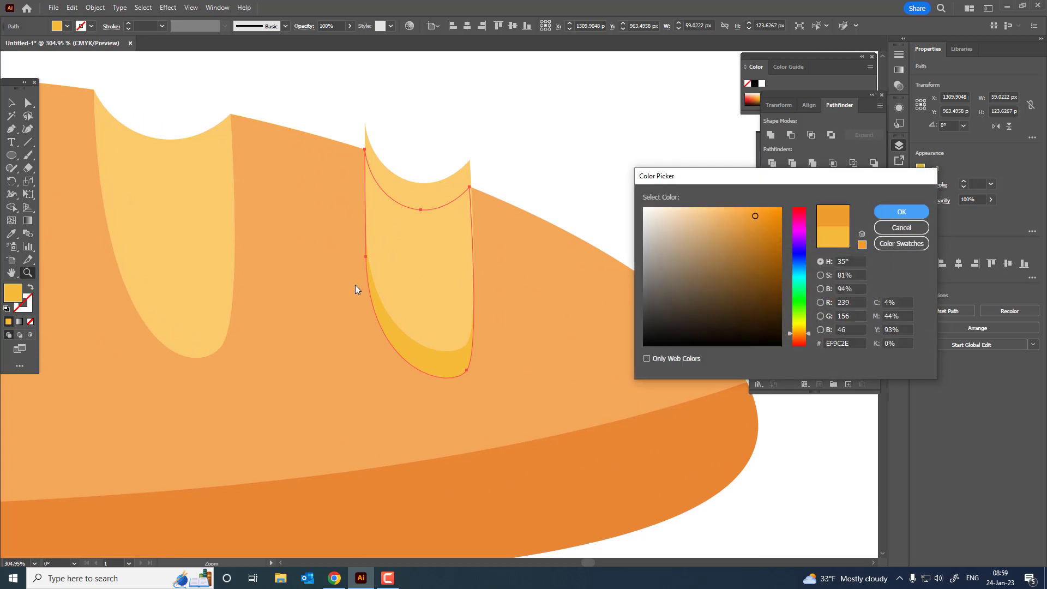
click(901, 211)
drag(452, 228, 444, 276)
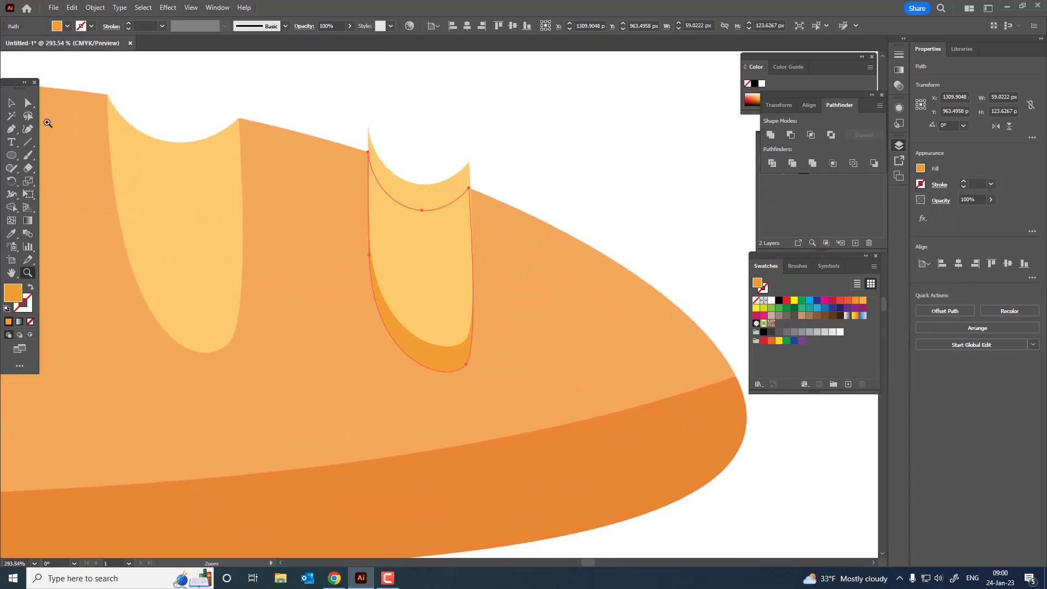
Divide the two overlapping rightmost score mark shapes with Pathfinder and delete the piece protruding above the loaf
click(12, 103)
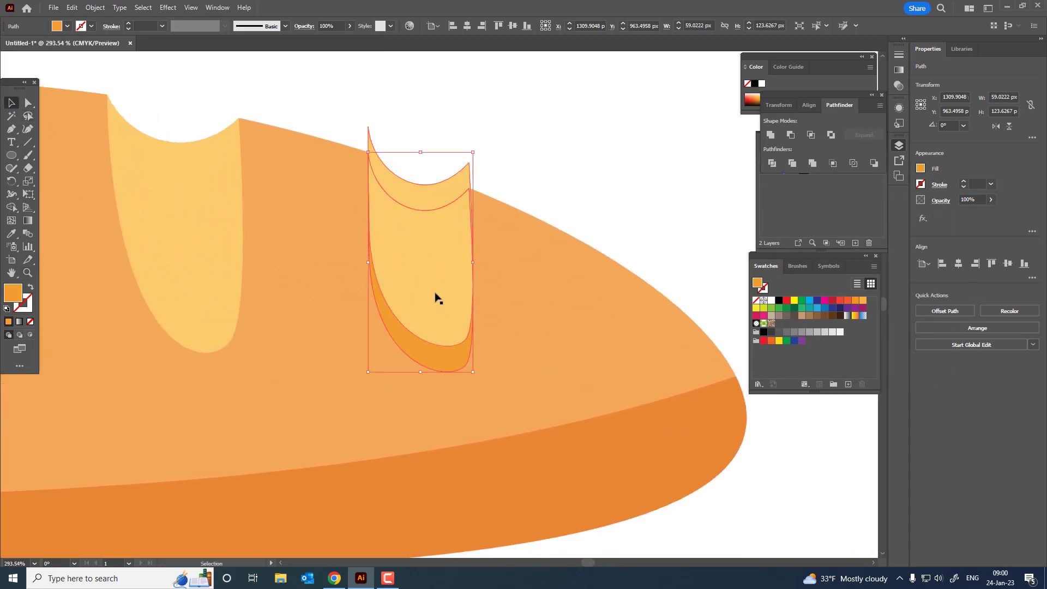
shift+click(441, 270)
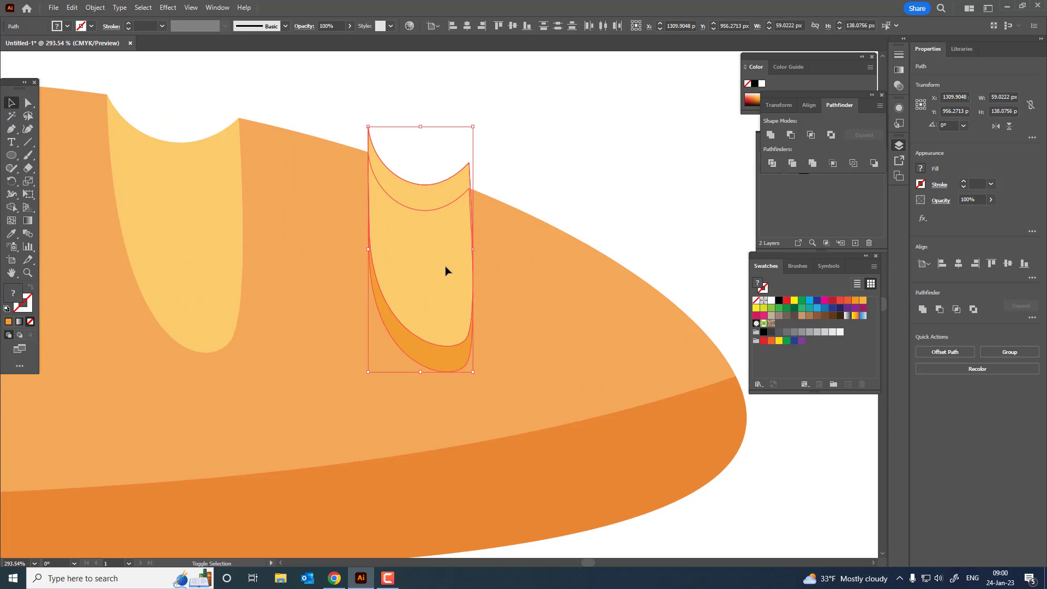
click(776, 165)
double_click(464, 181)
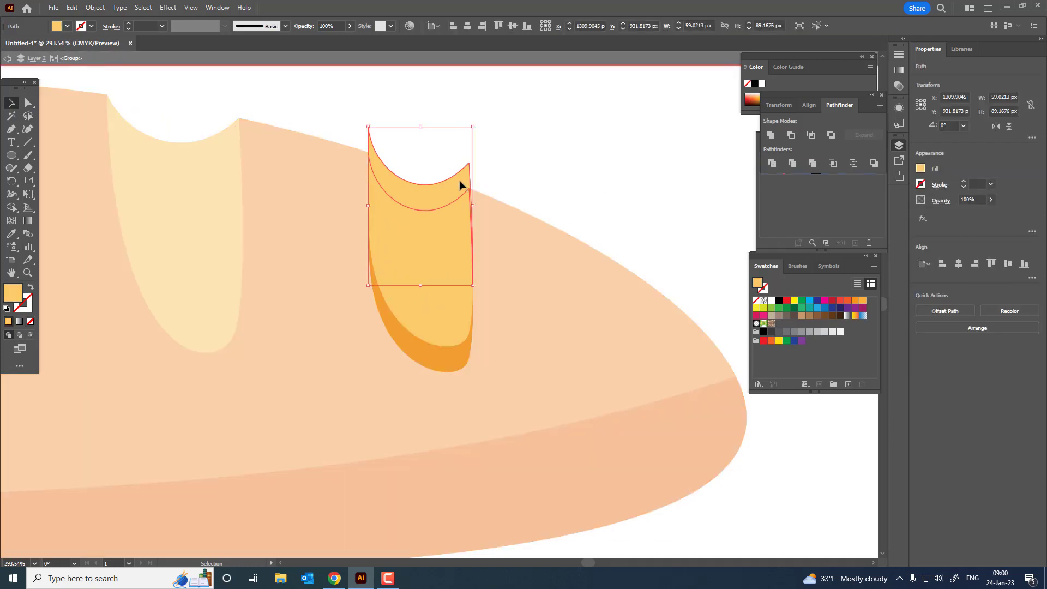
key(Delete)
double_click(537, 178)
Copy the second score mark from the right, paste it in front, and shift the copy up about 20 px
scroll(537, 178, up, 1)
scroll(490, 175, left, 2)
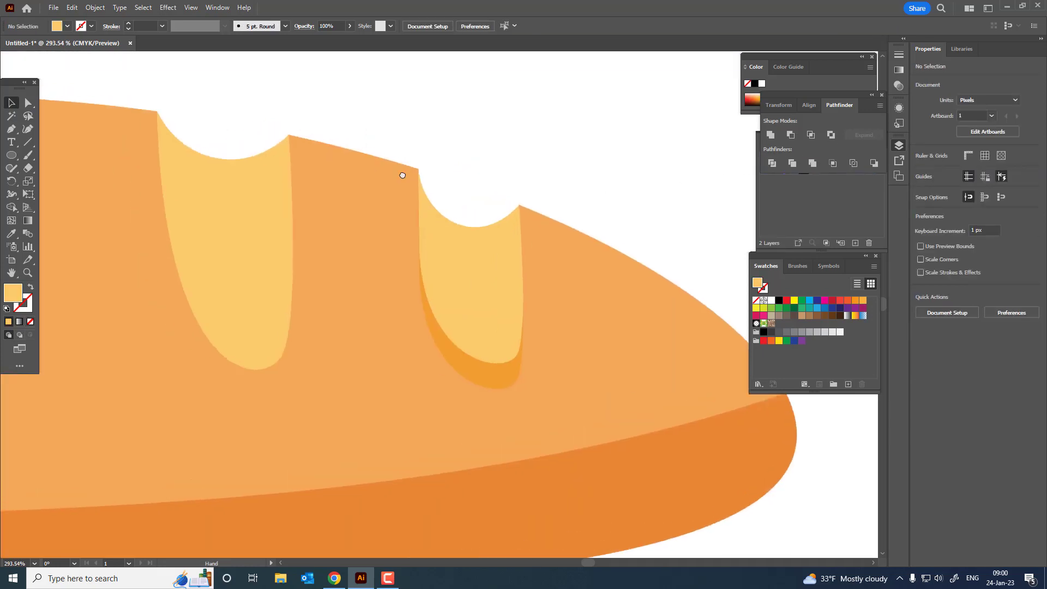
click(241, 243)
click(72, 8)
click(90, 60)
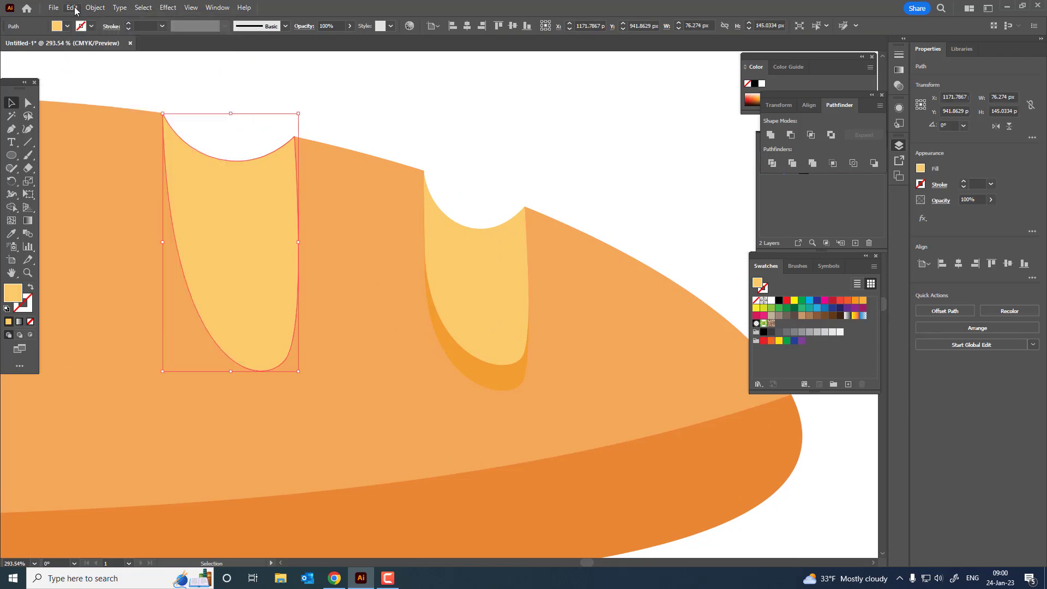
click(72, 8)
click(117, 84)
drag(259, 279, 260, 243)
Recolour the original second score mark from the right with the orange sampled from the rightmost mark's shadow
click(278, 355)
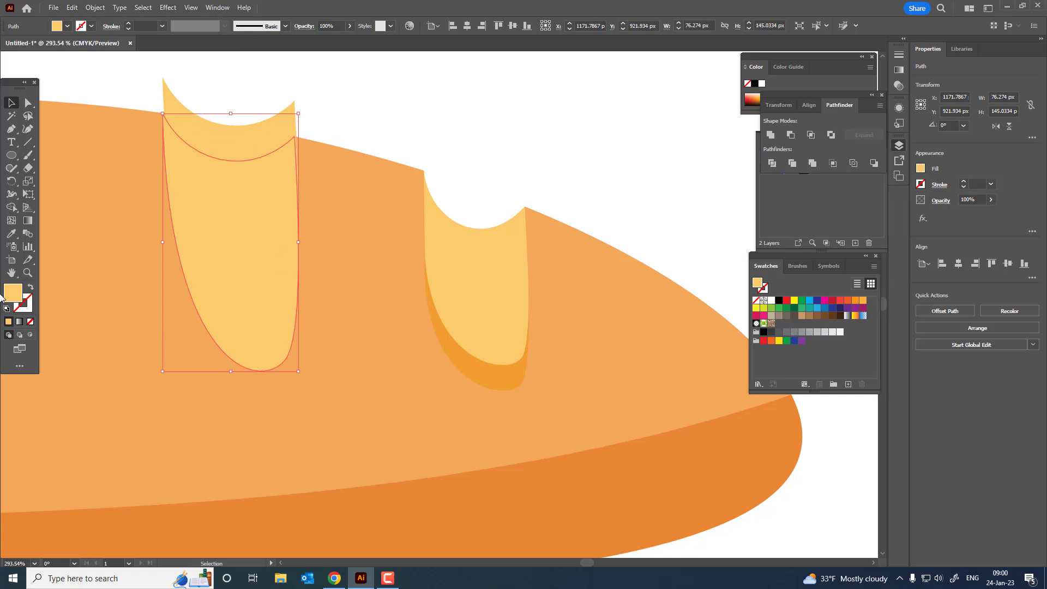
click(10, 235)
click(502, 366)
Divide the overlapping shapes of the second score mark from the right and delete the piece above the loaf's edge
scroll(381, 311, up, 2)
scroll(381, 311, left, 3)
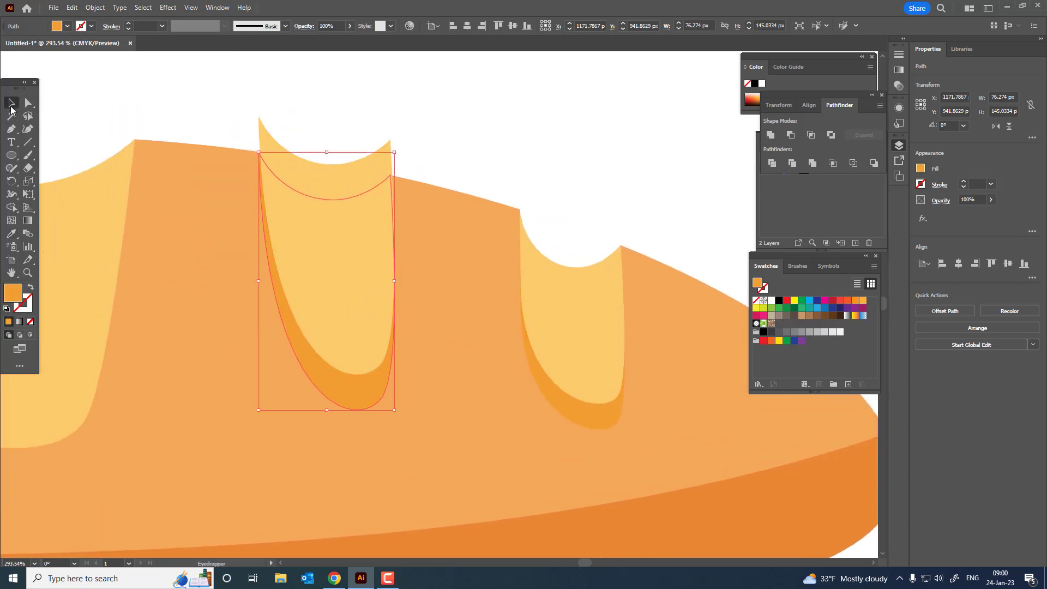
shift+click(308, 249)
click(772, 163)
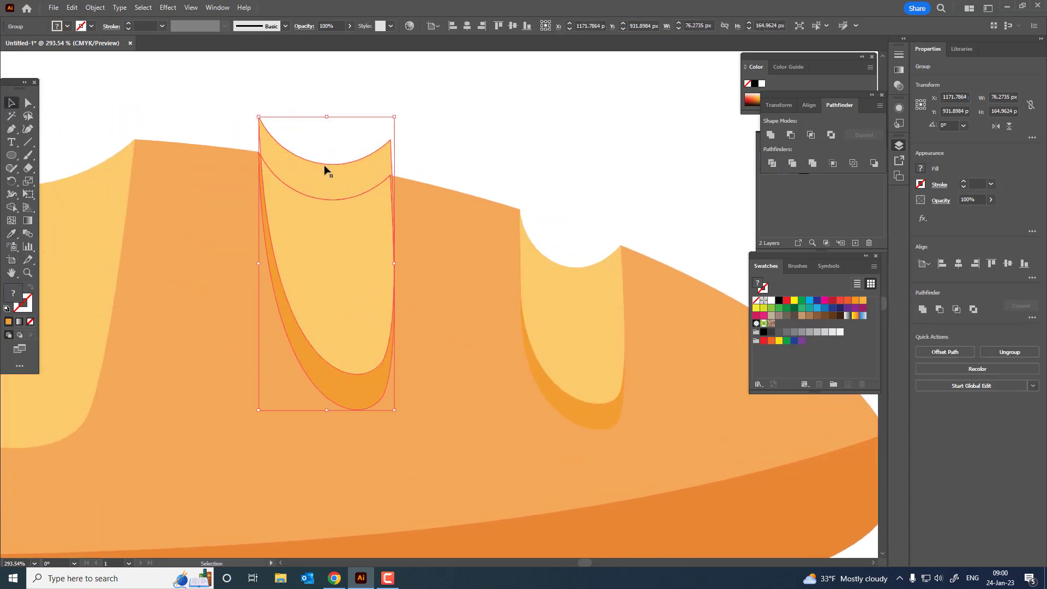
double_click(327, 169)
click(344, 169)
key(Delete)
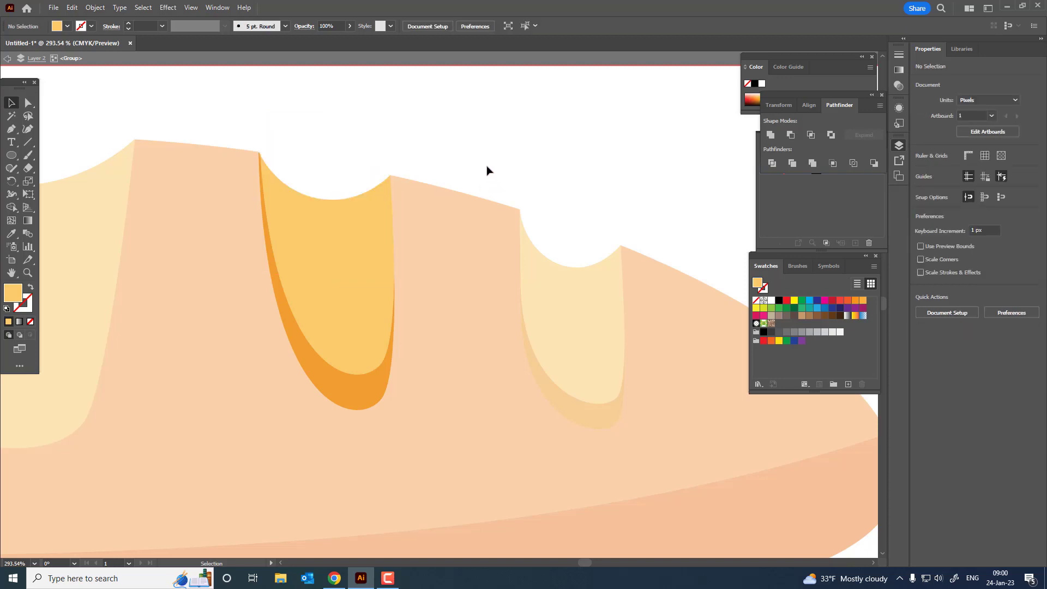
double_click(486, 170)
Copy the wide middle score mark, paste it in front, and shift the copy up about 24 px
drag(278, 211, 392, 213)
key(z)
drag(392, 213, 194, 224)
drag(313, 264, 377, 277)
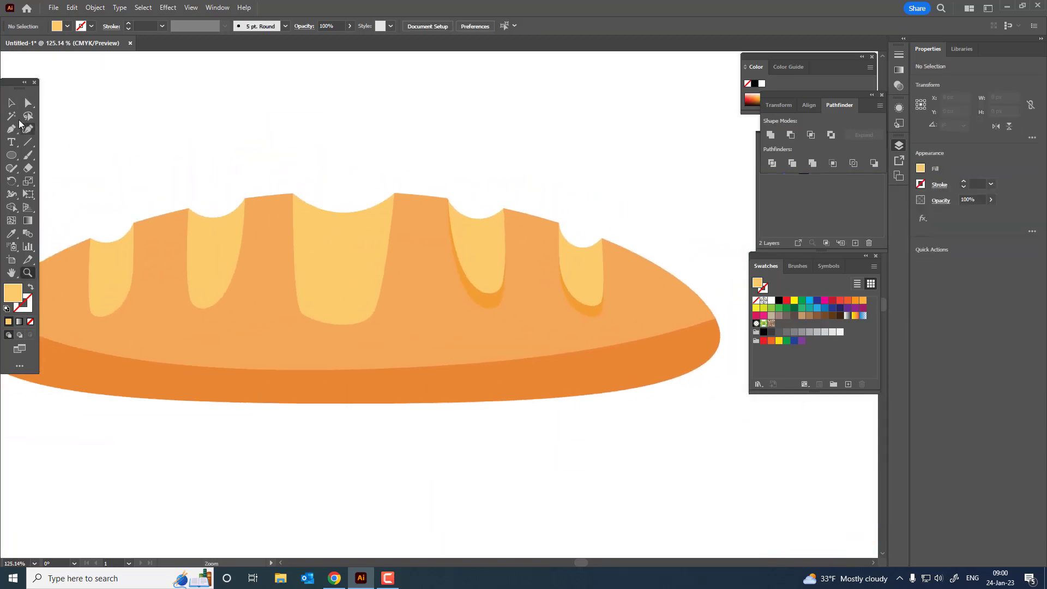
click(9, 105)
click(355, 289)
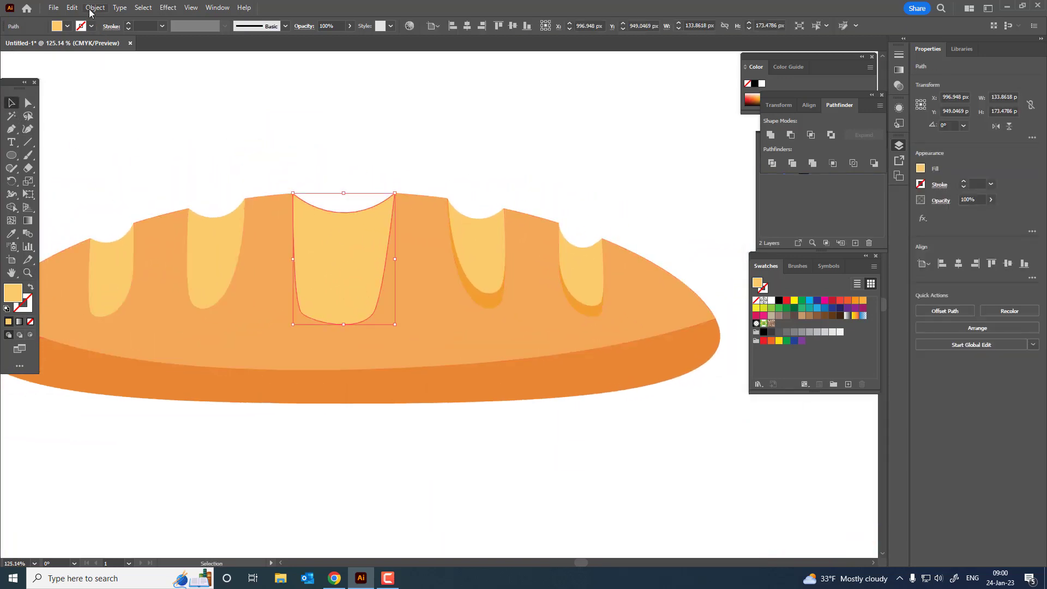
click(72, 7)
click(90, 60)
click(72, 8)
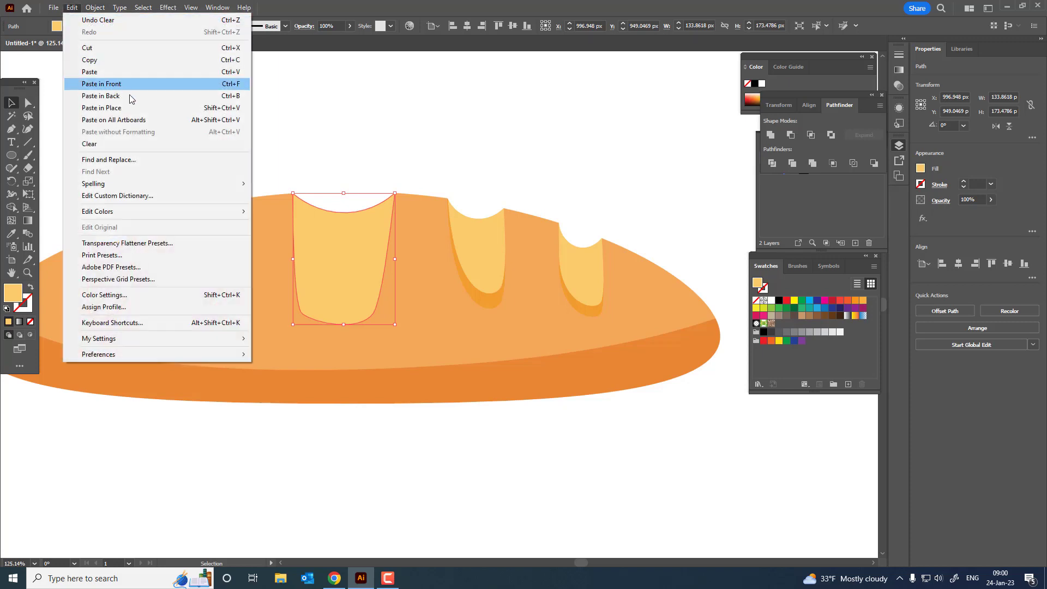
click(102, 83)
drag(341, 294, 343, 276)
Recolour the original middle score mark with the orange shadow colour sampled from the neighbouring mark
click(334, 320)
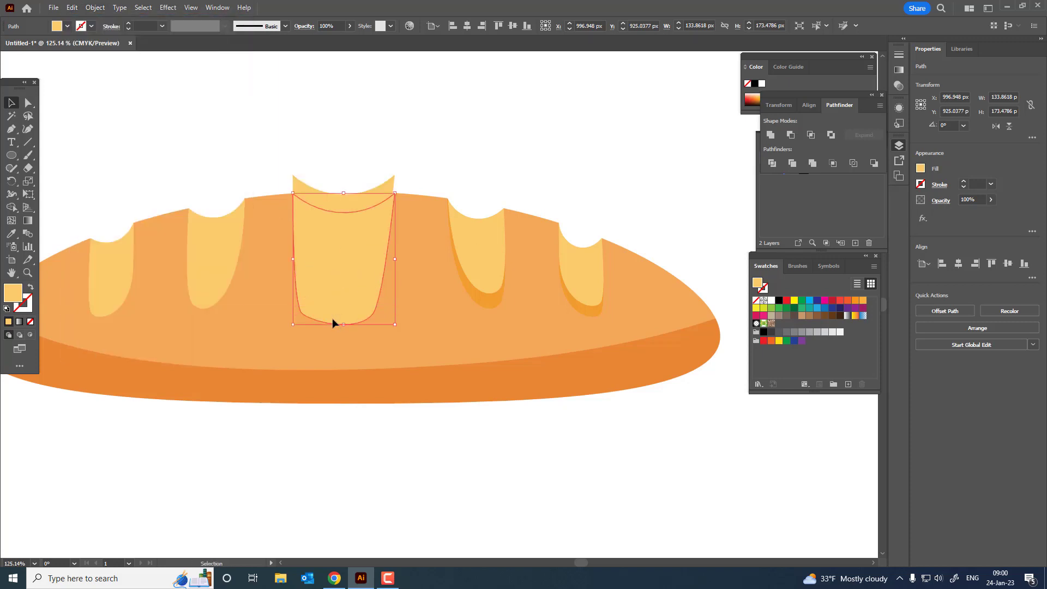
click(11, 233)
click(482, 299)
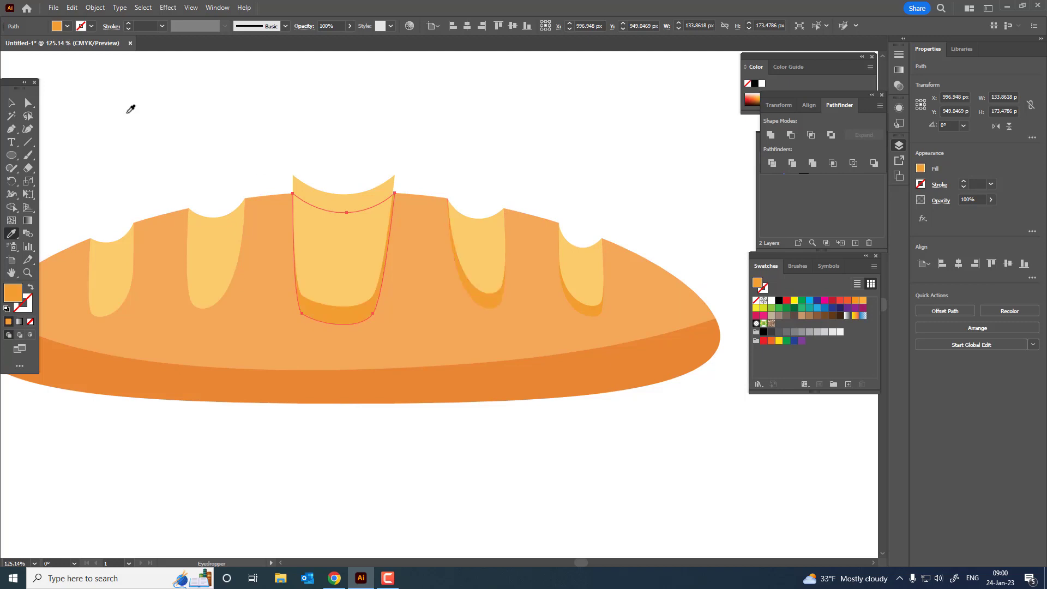
Divide the overlapping middle score mark shapes with Pathfinder and delete the excess piece above the dip
click(11, 102)
shift+click(364, 258)
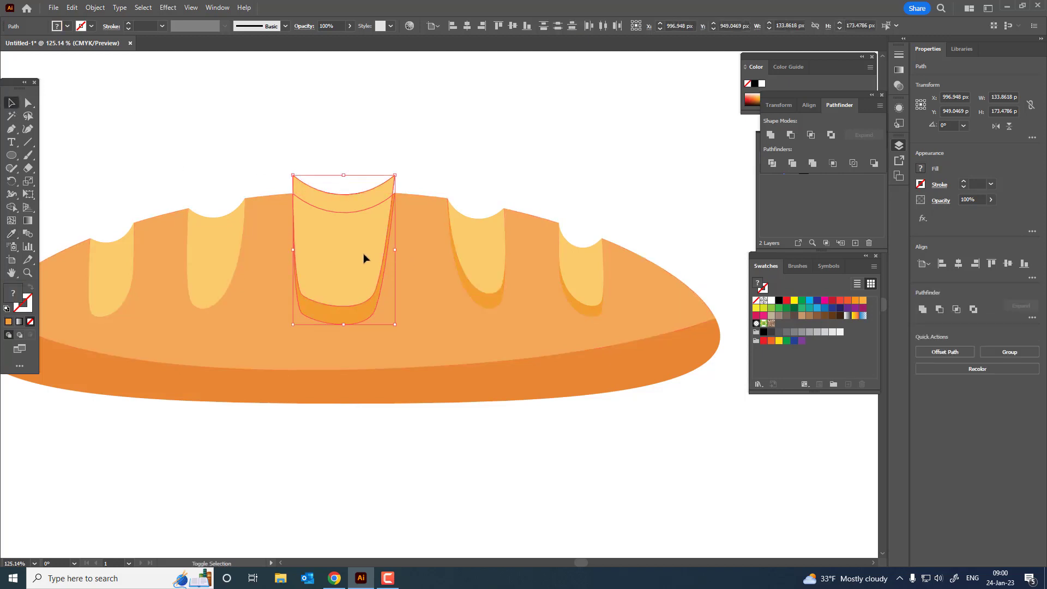
click(771, 164)
double_click(353, 198)
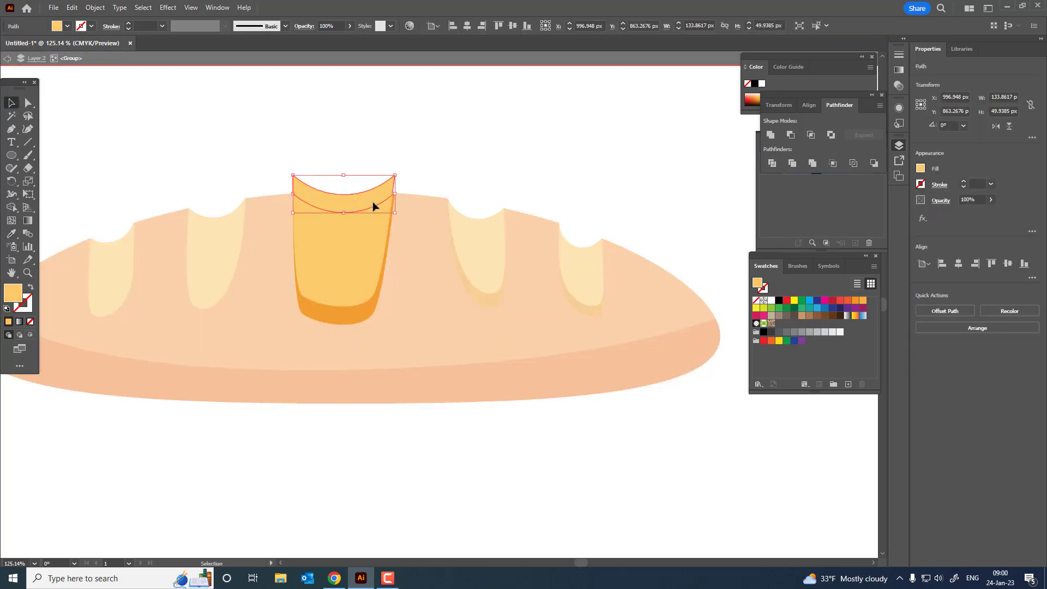
key(Delete)
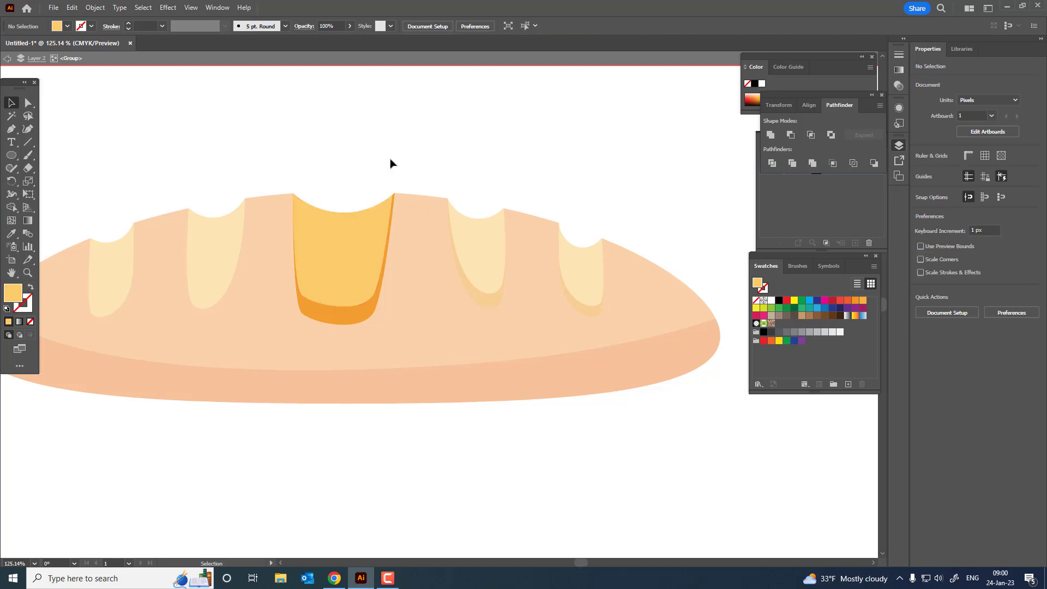
double_click(390, 163)
Copy the second score mark from the left, paste it in front, and shift the copy up slightly above the loaf's edge
click(209, 258)
click(72, 8)
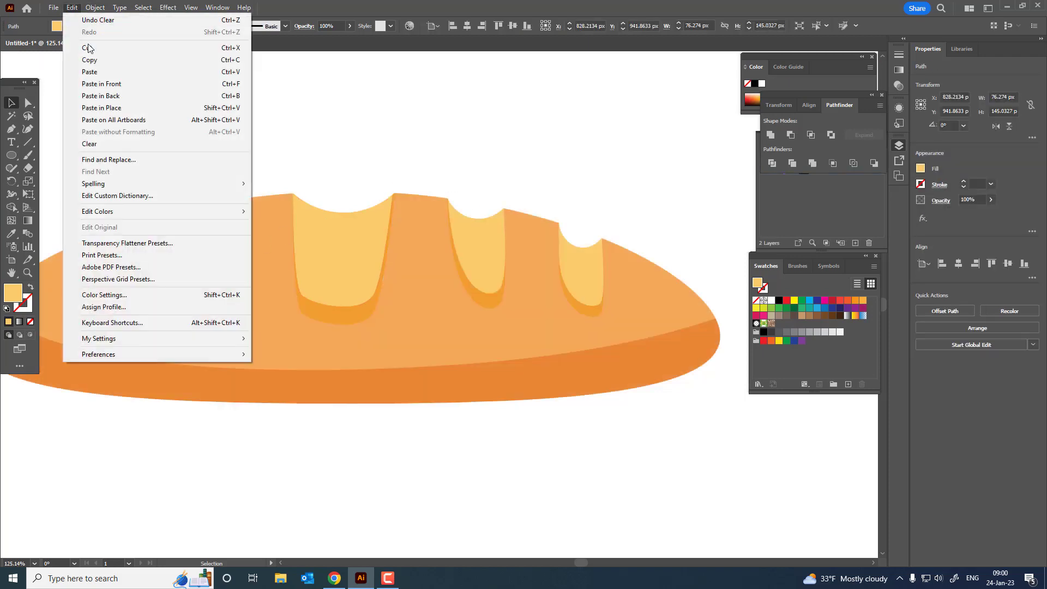
click(89, 48)
click(72, 7)
click(102, 84)
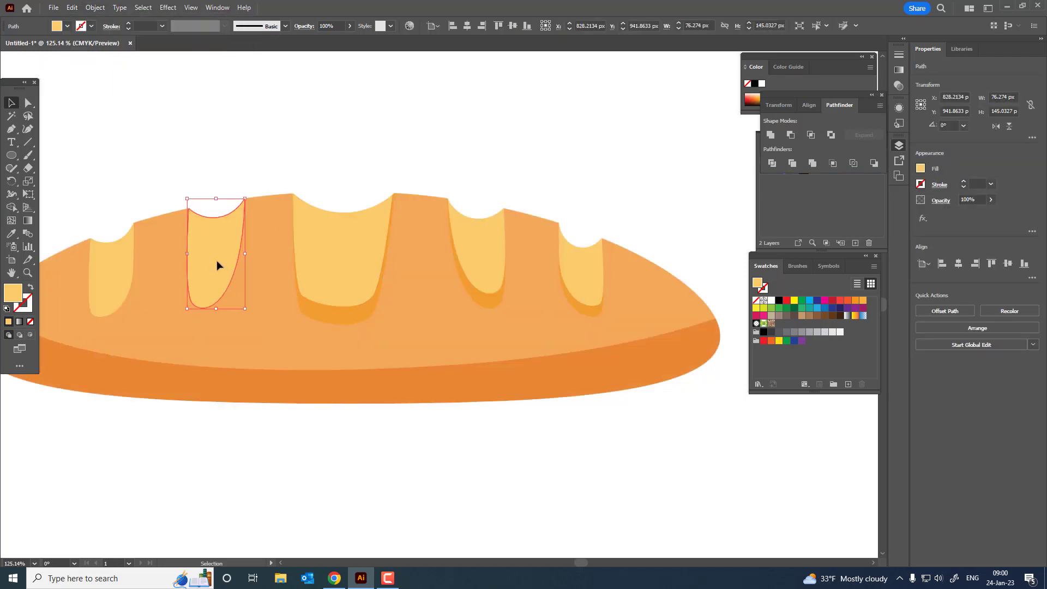
drag(217, 260, 218, 242)
Recolour the original second score mark from the left with the orange shadow colour sampled from the middle mark
click(212, 301)
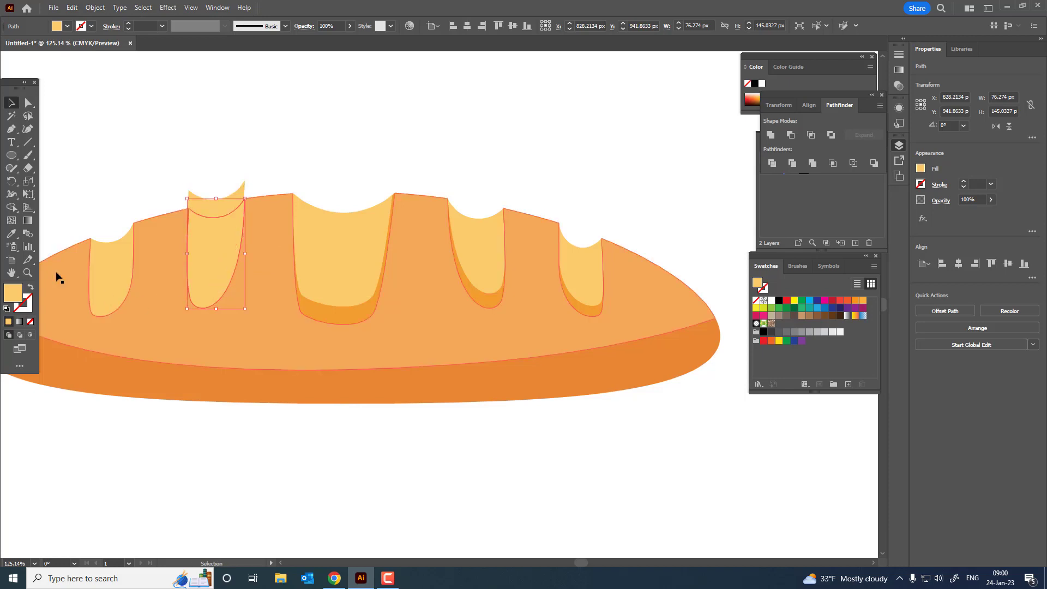
click(12, 235)
click(327, 308)
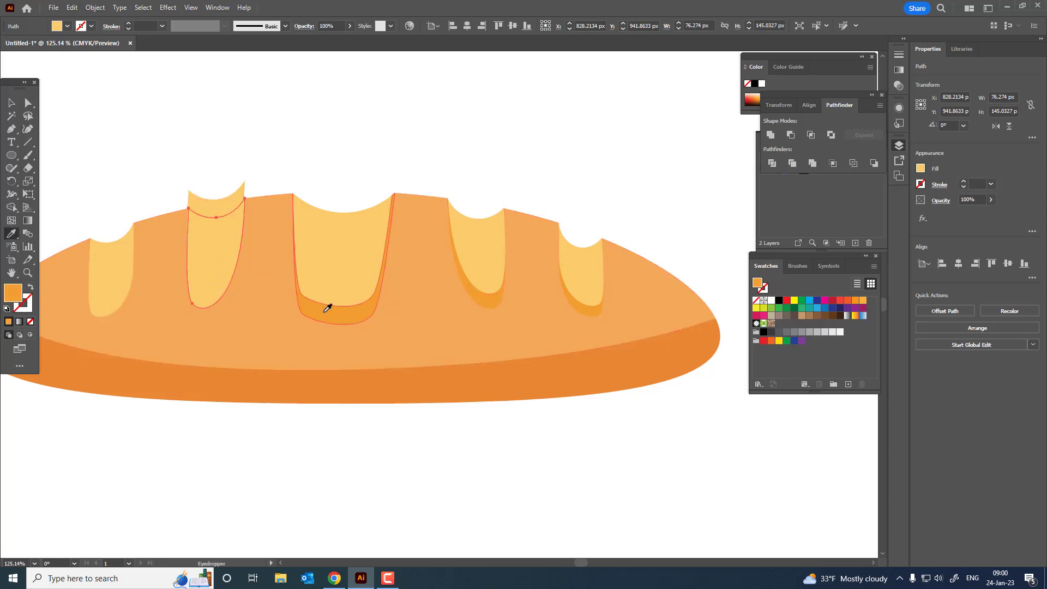
Divide the overlapping shapes of the second score mark from the left and delete the piece above the loaf's edge
shift+click(208, 231)
double_click(222, 206)
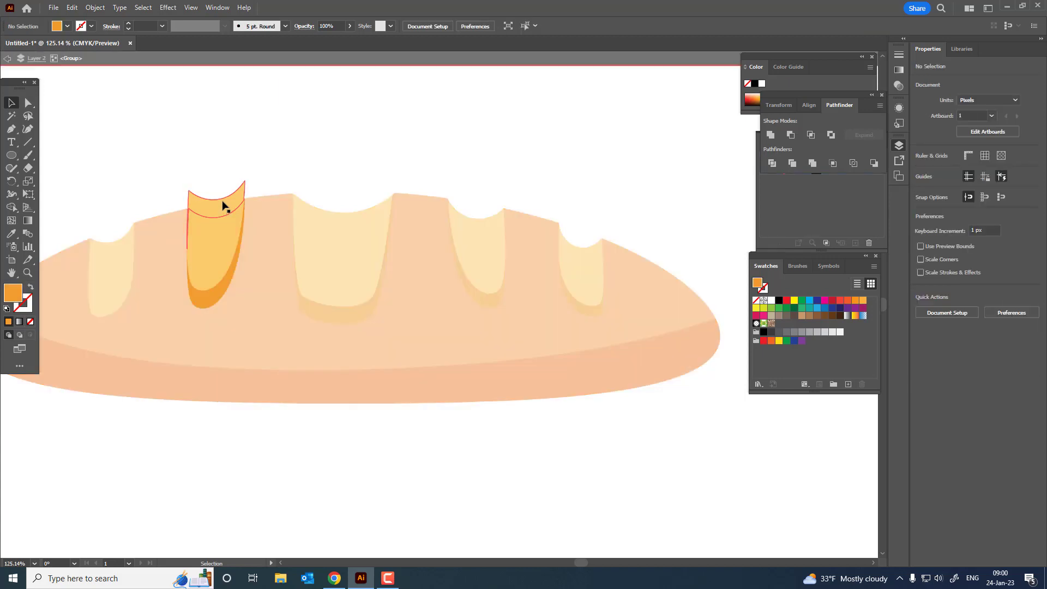
key(Escape)
Copy the leftmost score mark, paste it in front, and shift the copy straight up about 15 px
click(99, 305)
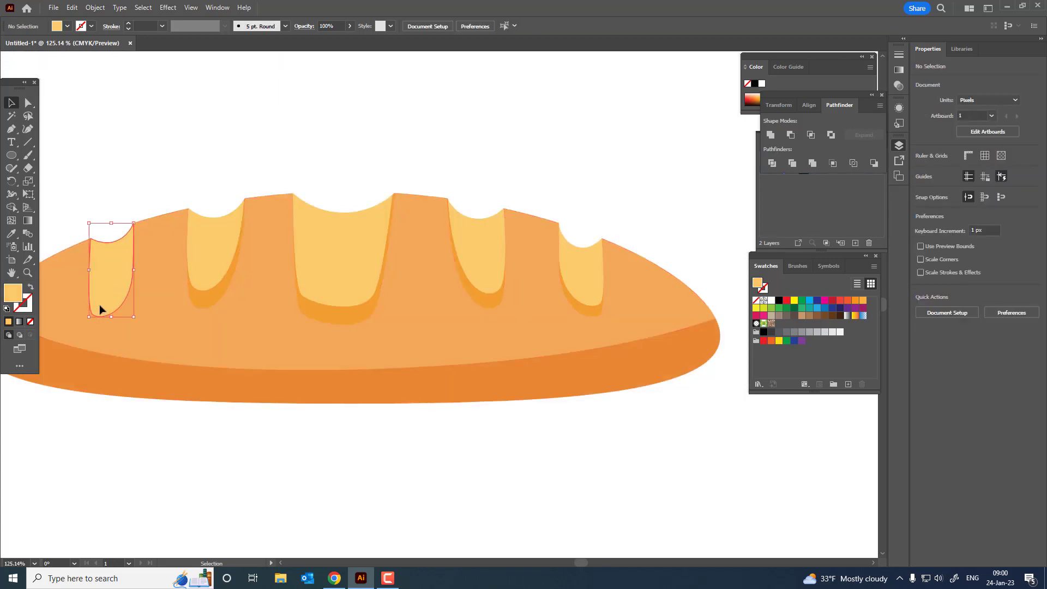
click(70, 9)
click(89, 59)
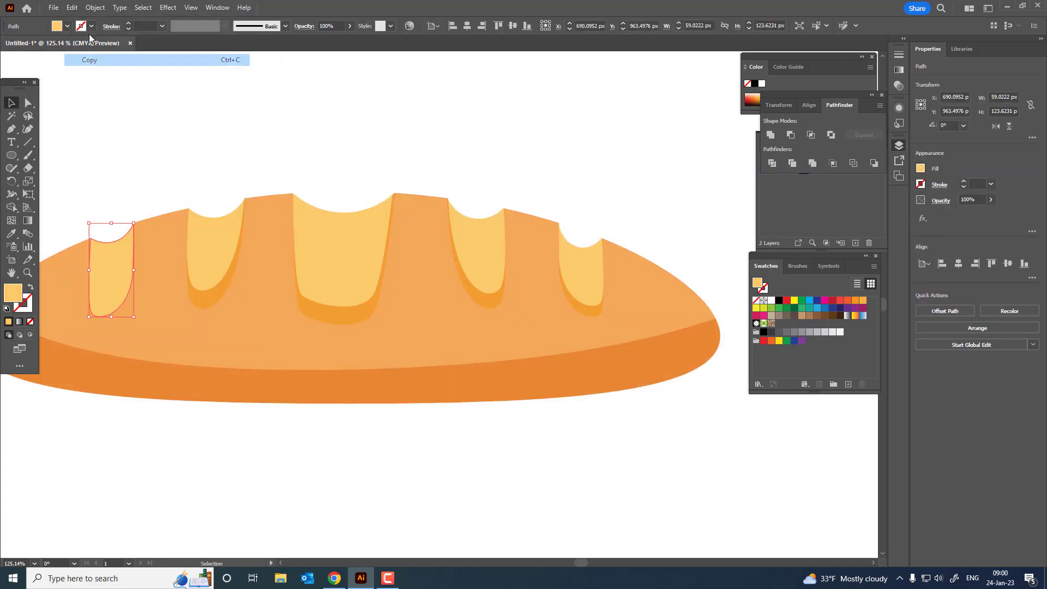
click(71, 7)
click(106, 84)
drag(109, 271, 110, 263)
key(ctrl+z)
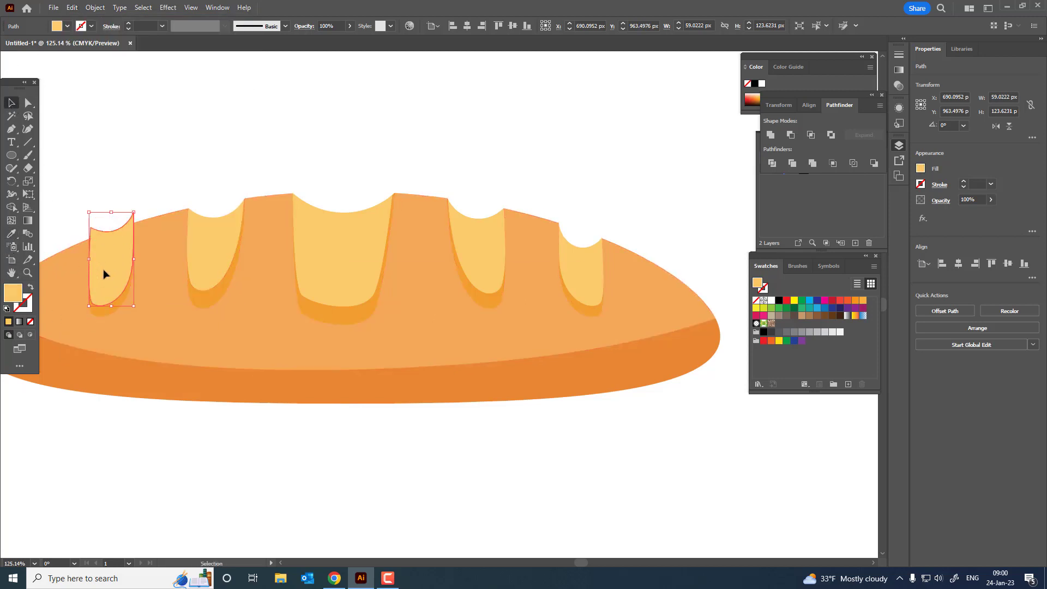
key(Up)
Recolour the original leftmost score mark shadow orange, divide the overlapping shapes, and delete the excess piece above the loaf's edge
shift+click(107, 319)
key(ctrl+g)
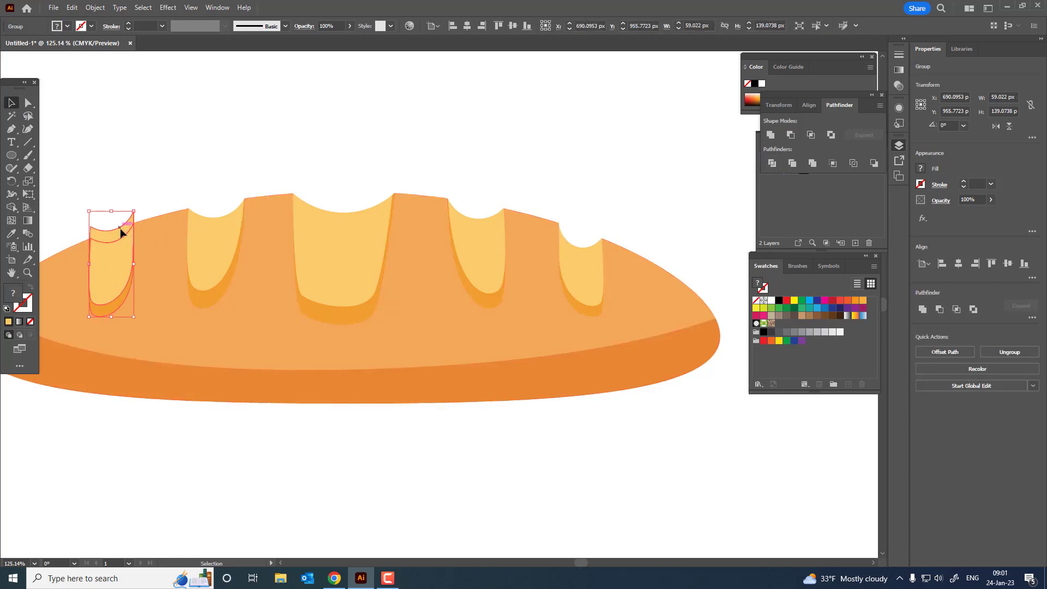
double_click(120, 230)
click(121, 230)
key(Delete)
double_click(276, 169)
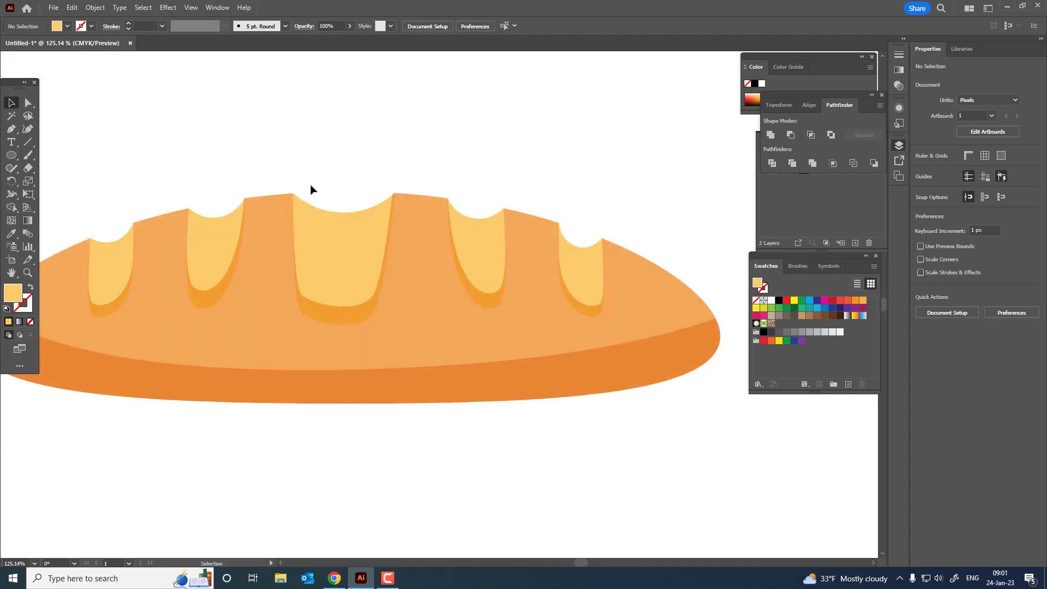
Draw a closed, arched highlight band about 736 px wide and 81 px high across the upper loaf with the Pen tool
key(z)
drag(409, 180, 236, 172)
mouse_move(398, 224)
mouse_down()
mouse_move(439, 218)
mouse_move(397, 234)
mouse_up()
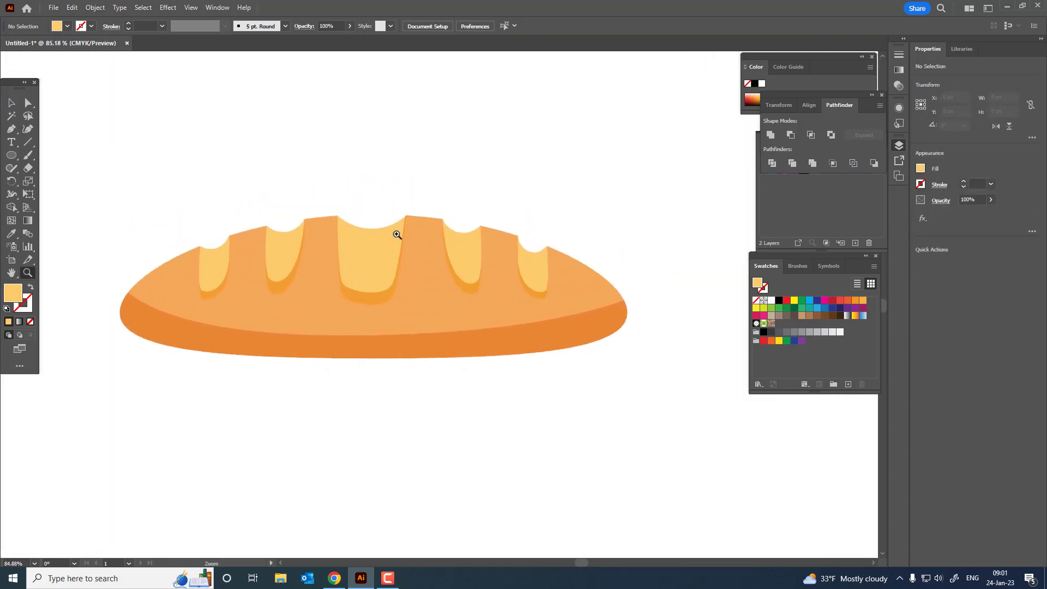
click(187, 267)
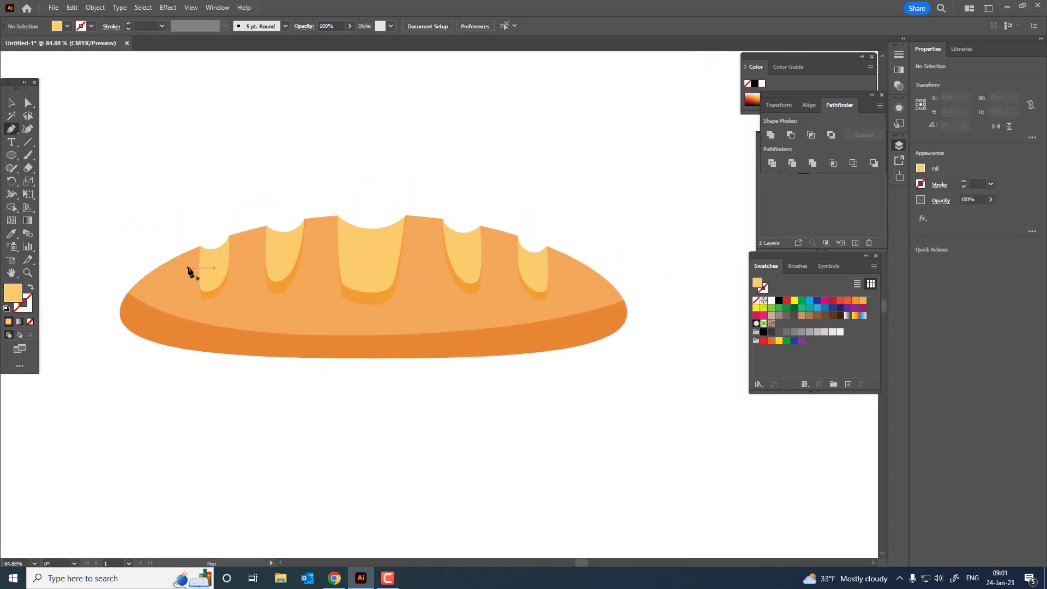
drag(566, 275, 754, 364)
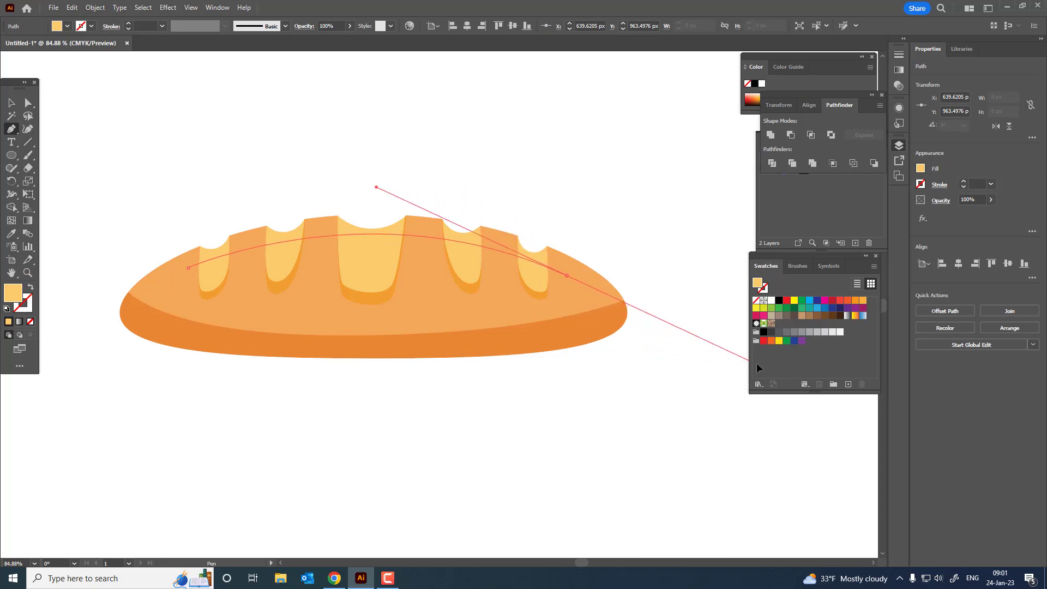
click(566, 276)
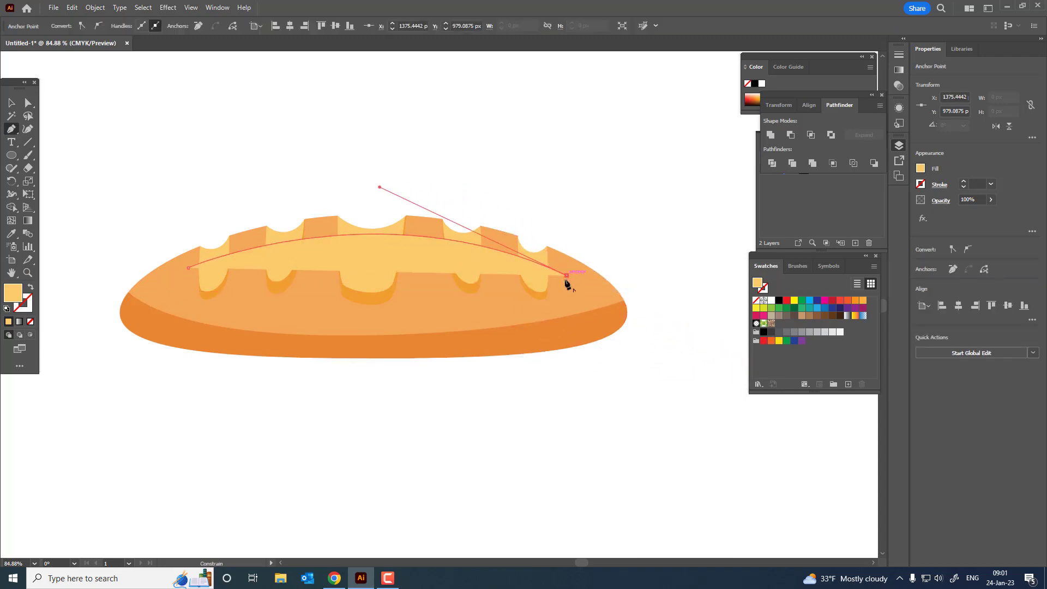
drag(188, 268, 17, 290)
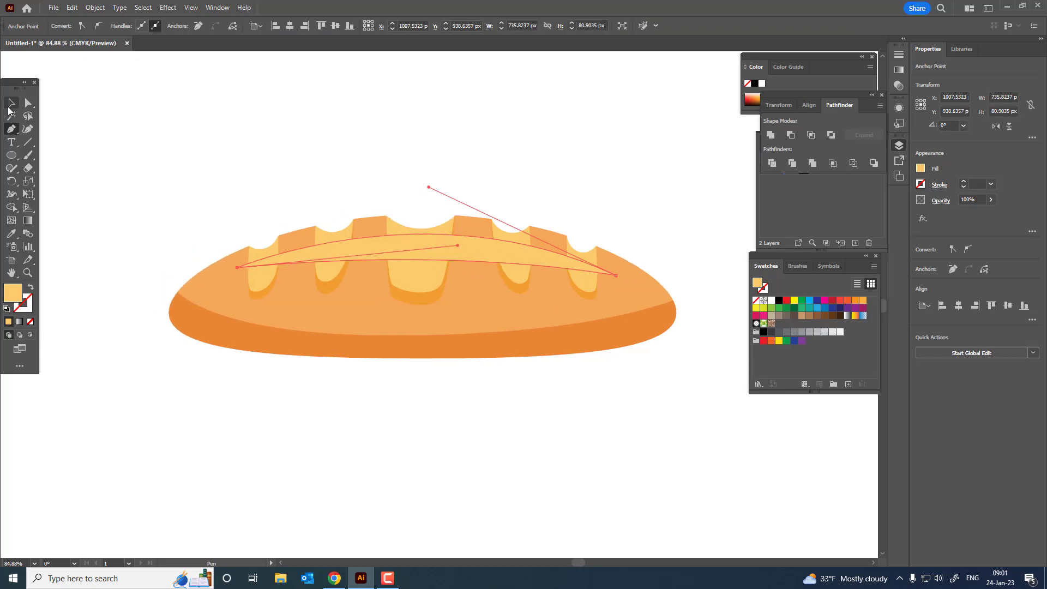
Lower the opacity of the arched highlight band to 27%
click(10, 105)
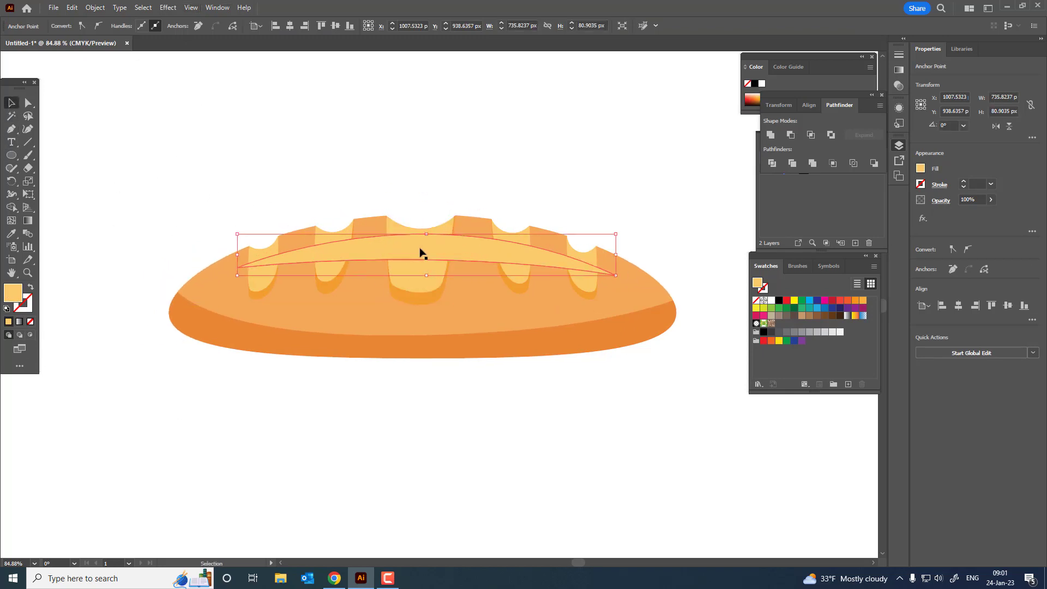
click(420, 252)
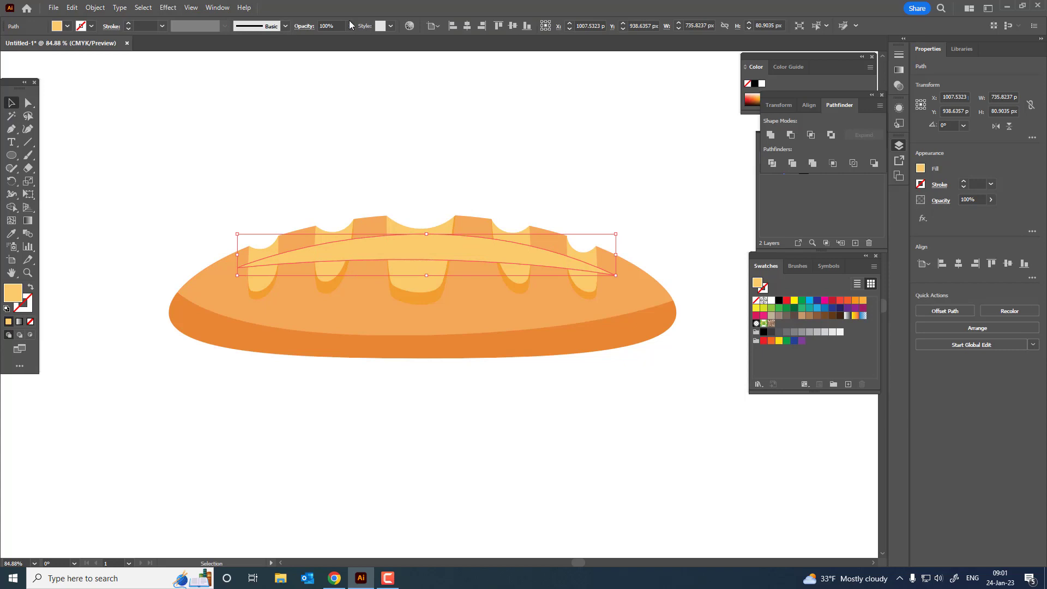
click(349, 27)
click(321, 41)
click(352, 72)
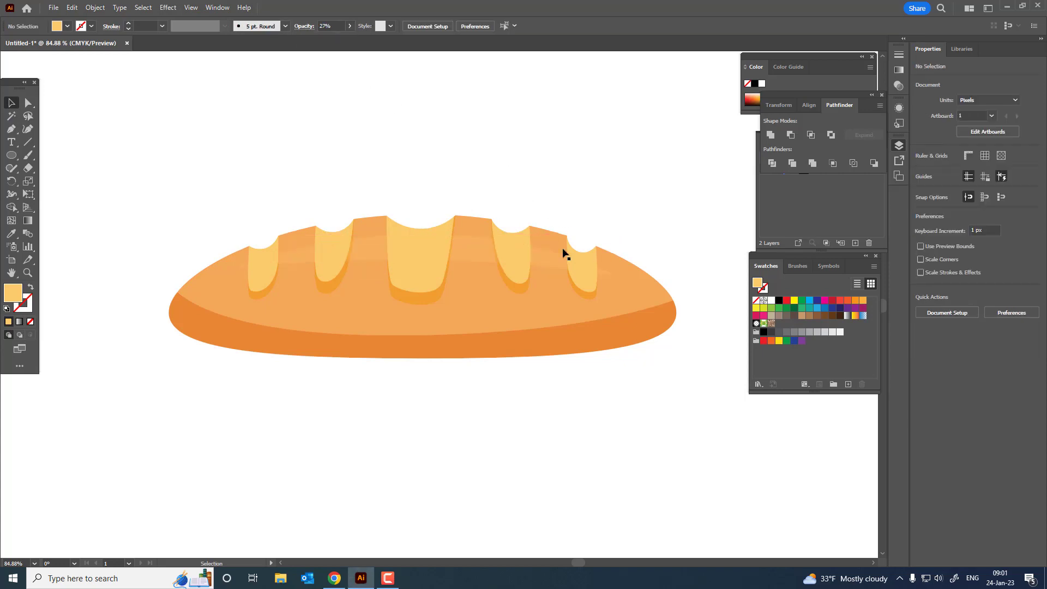
Select all five score marks with their shadows and bring them to the front, above the highlight band
click(587, 272)
click(588, 287)
shift+click(514, 278)
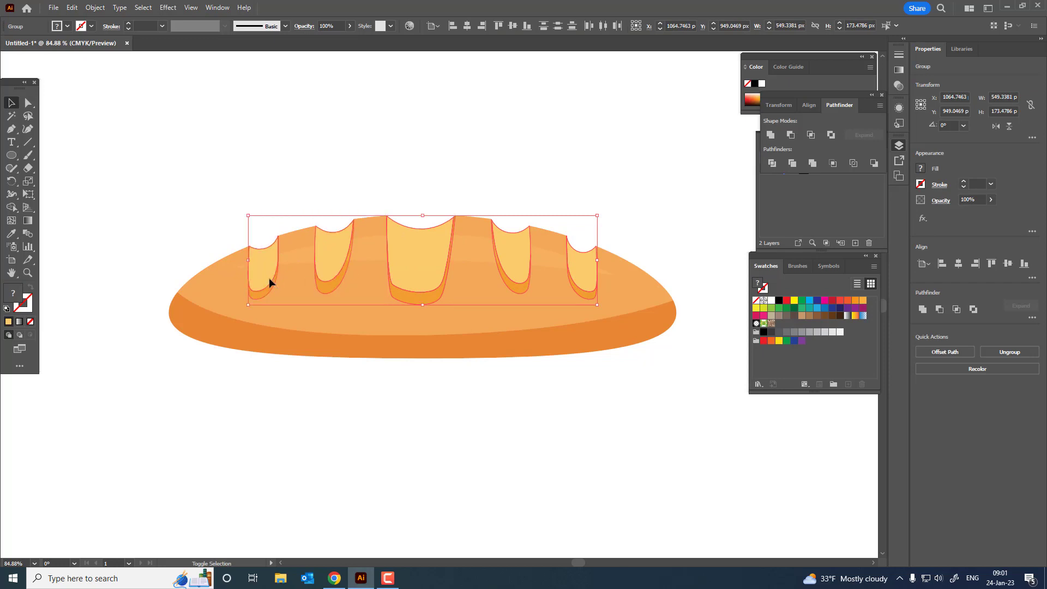
click(95, 7)
mouse_move(163, 31)
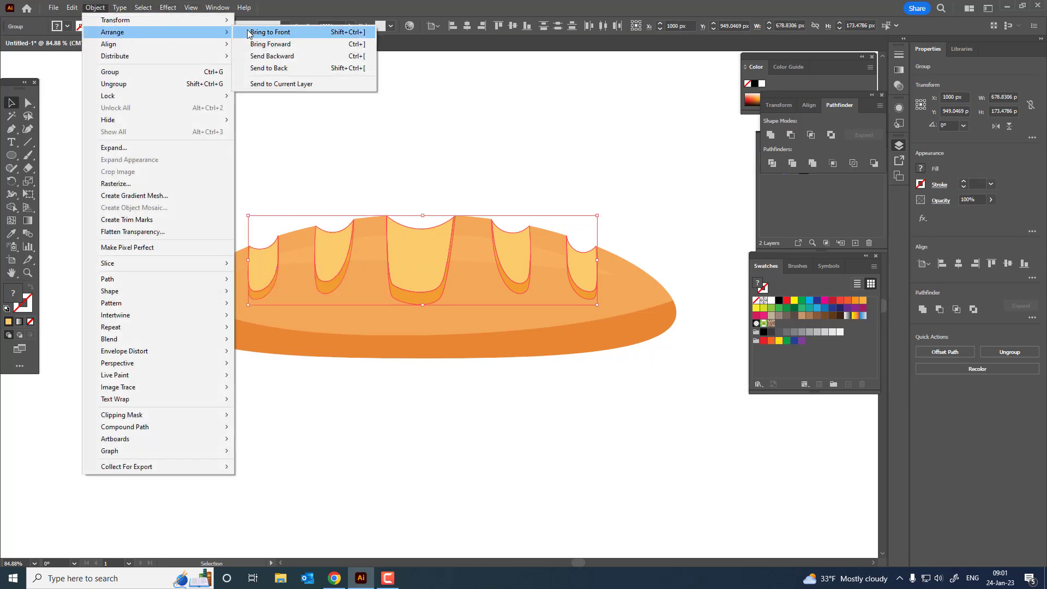
click(272, 31)
Recolour the highlight band with the saturated orange FFA608
click(473, 248)
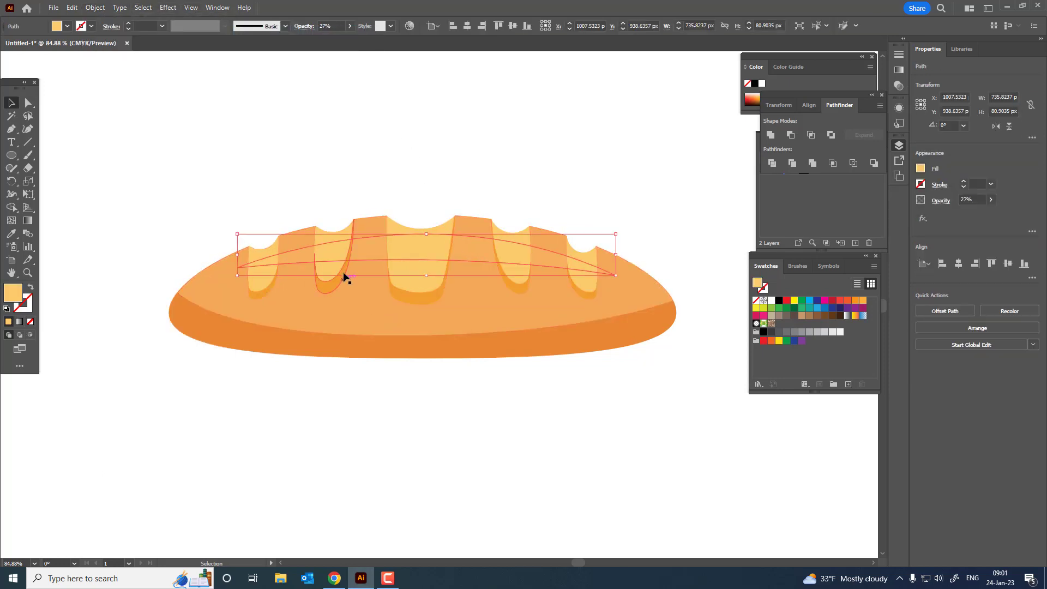
double_click(22, 294)
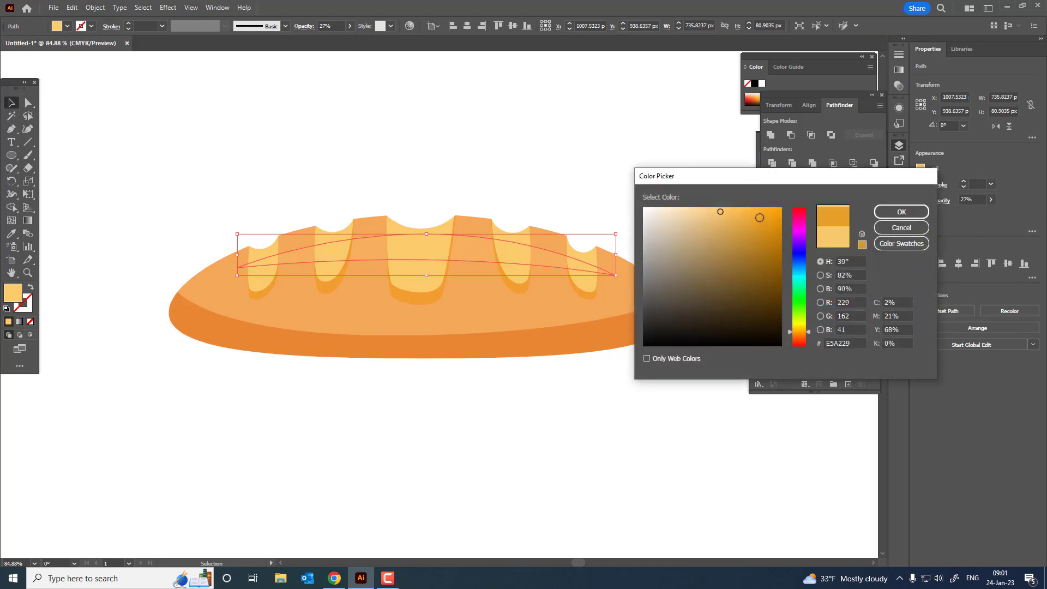
click(901, 212)
click(398, 390)
drag(398, 390, 374, 468)
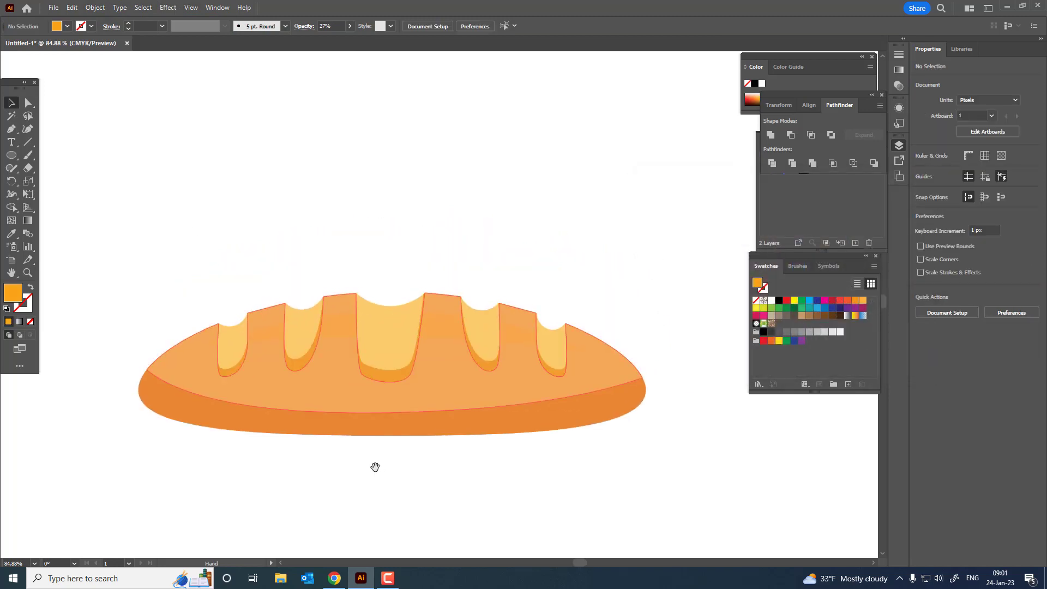
Set the highlight band's fill to light orange FFCA76 and raise its opacity to 68%
click(453, 332)
double_click(21, 295)
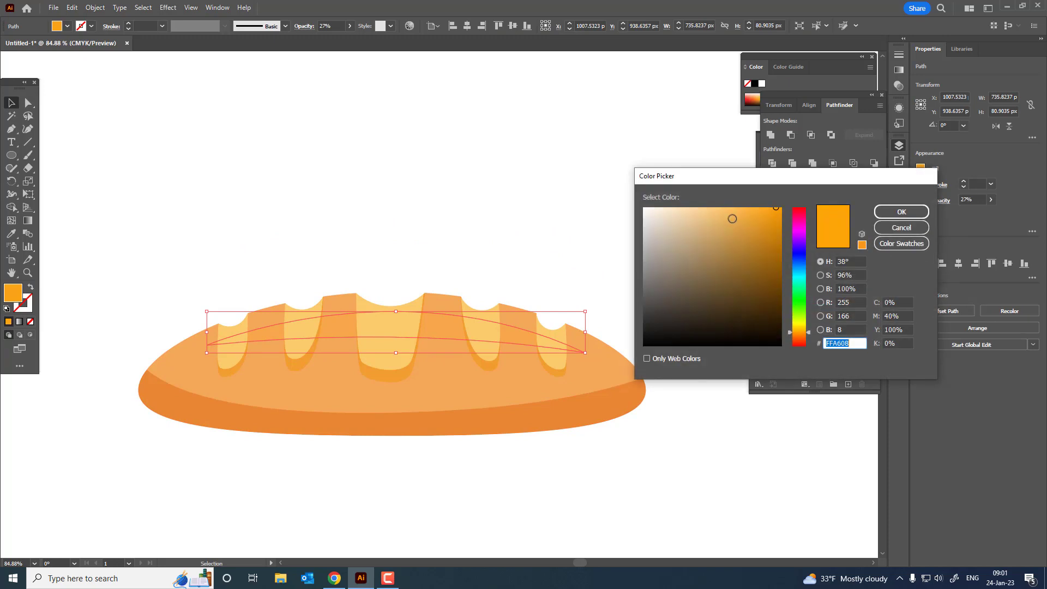
text(FFC973)
key(Return)
scroll(580, 189, down, 4)
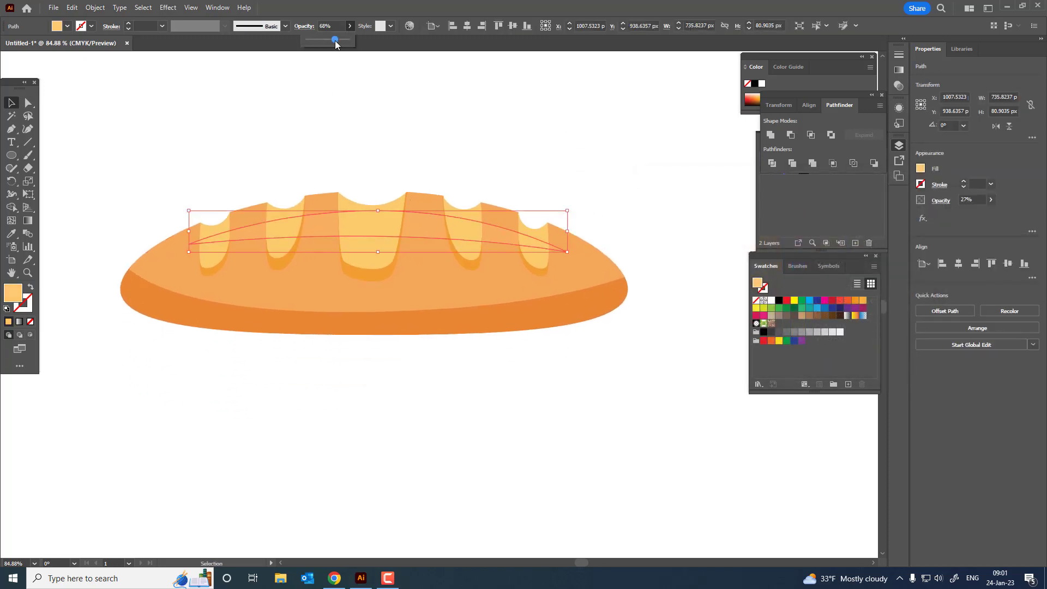
click(502, 169)
drag(502, 169, 521, 206)
Shift the highlight band's fill hue slightly toward yellow and deselect it
click(456, 268)
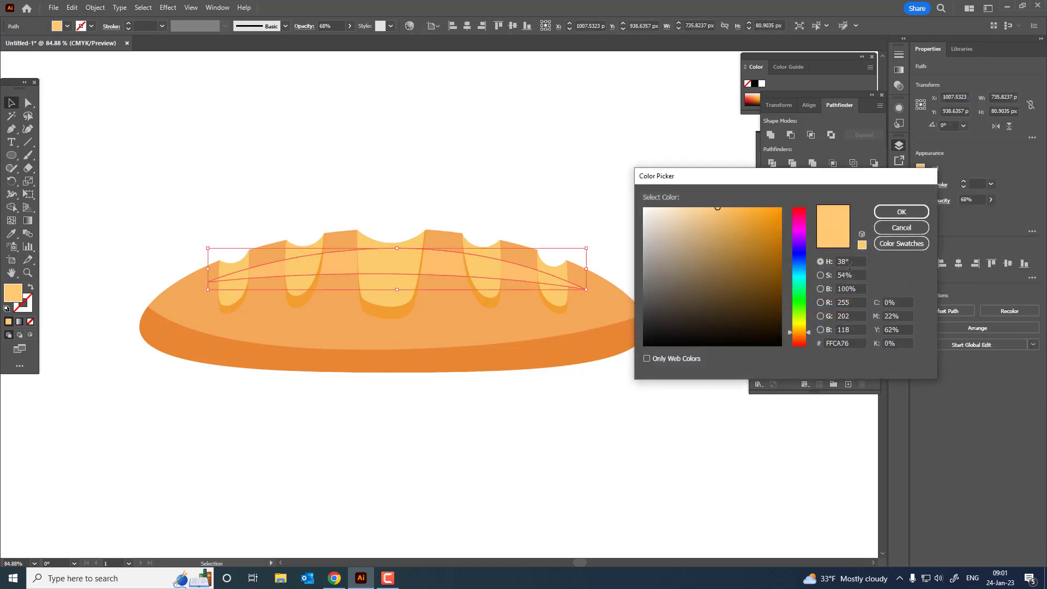
drag(799, 331, 799, 329)
click(918, 214)
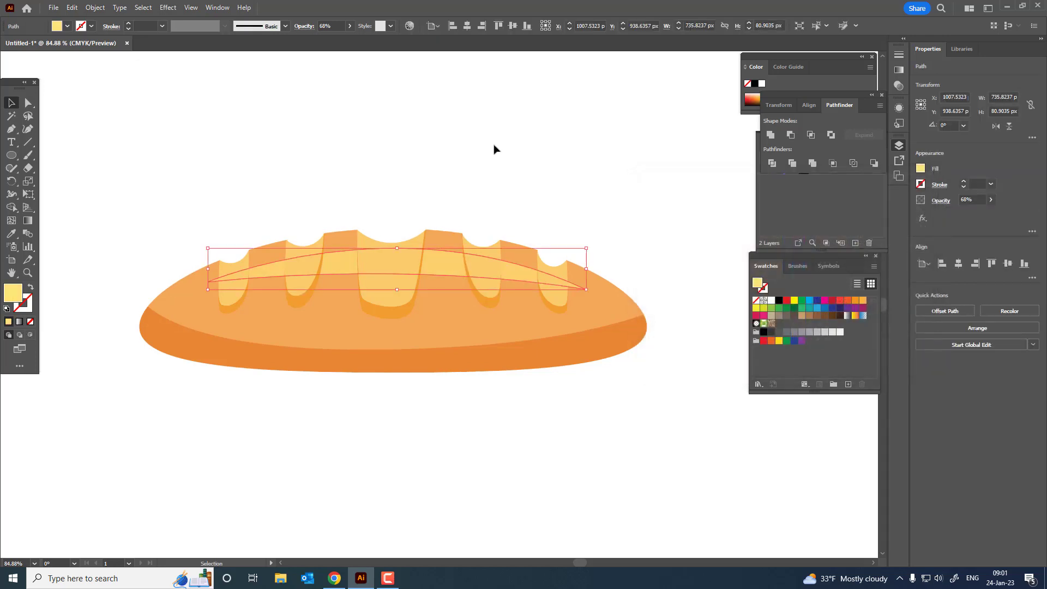
click(494, 146)
key(z)
drag(498, 136, 498, 315)
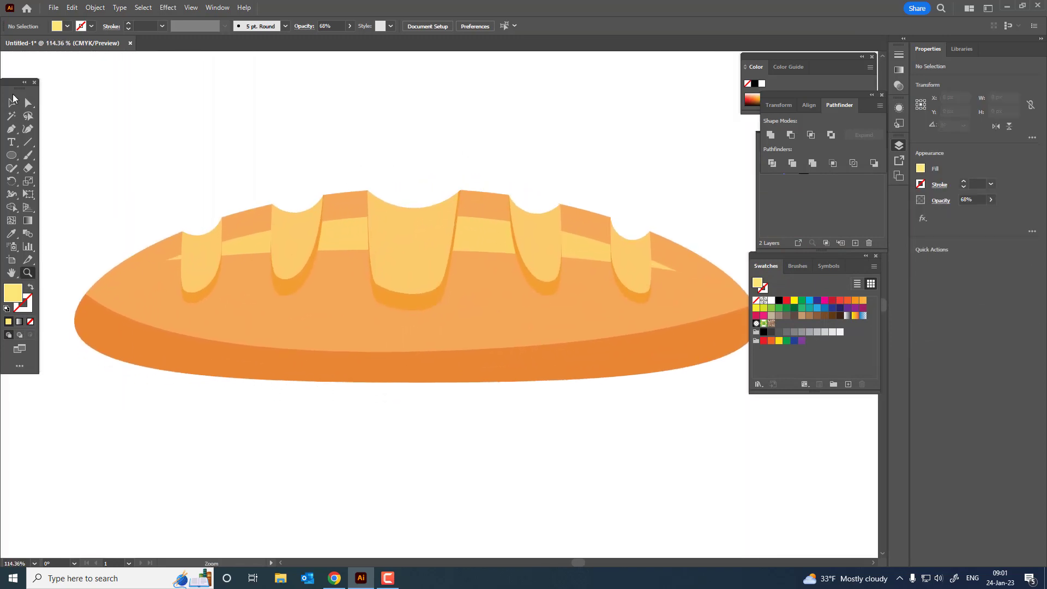
click(11, 101)
drag(292, 160, 319, 182)
key(z)
drag(319, 182, 294, 174)
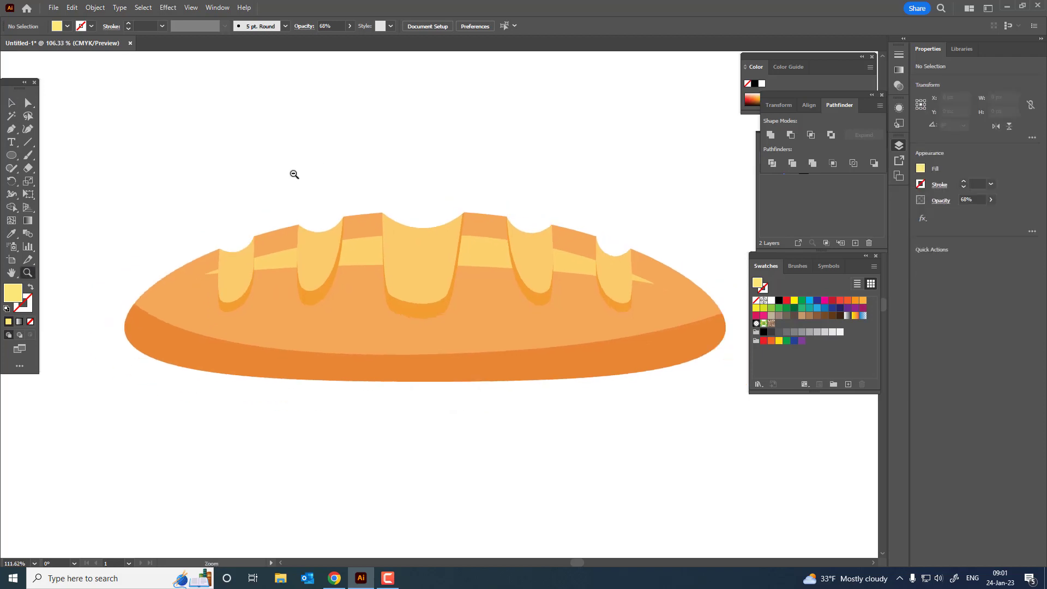
drag(245, 271, 294, 269)
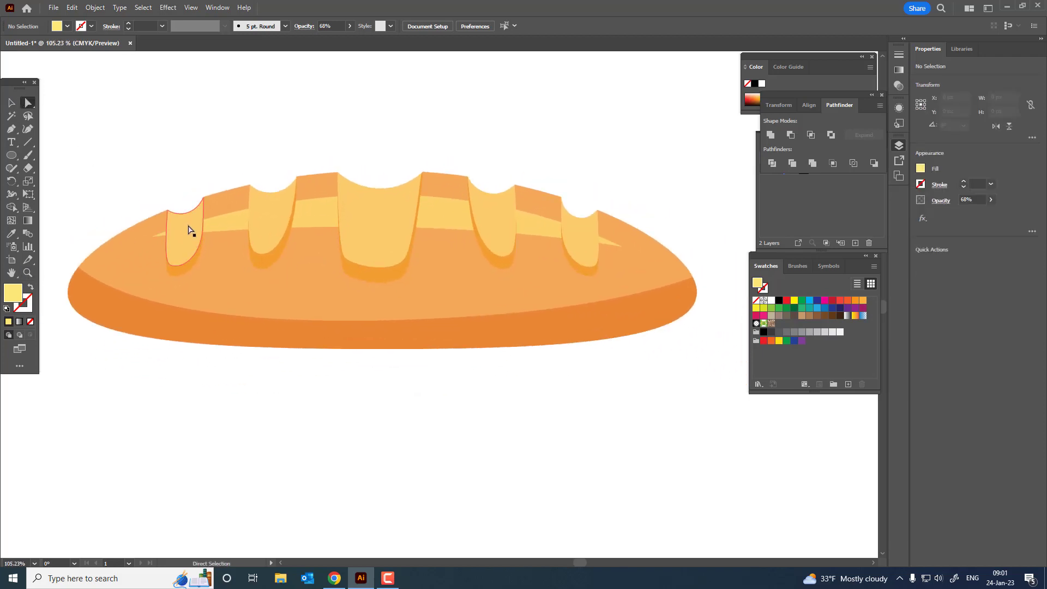
Save the leftmost score mark's light yellow fill as a new global swatch, C=2 M=21 Y=68 K=0
click(188, 230)
click(848, 385)
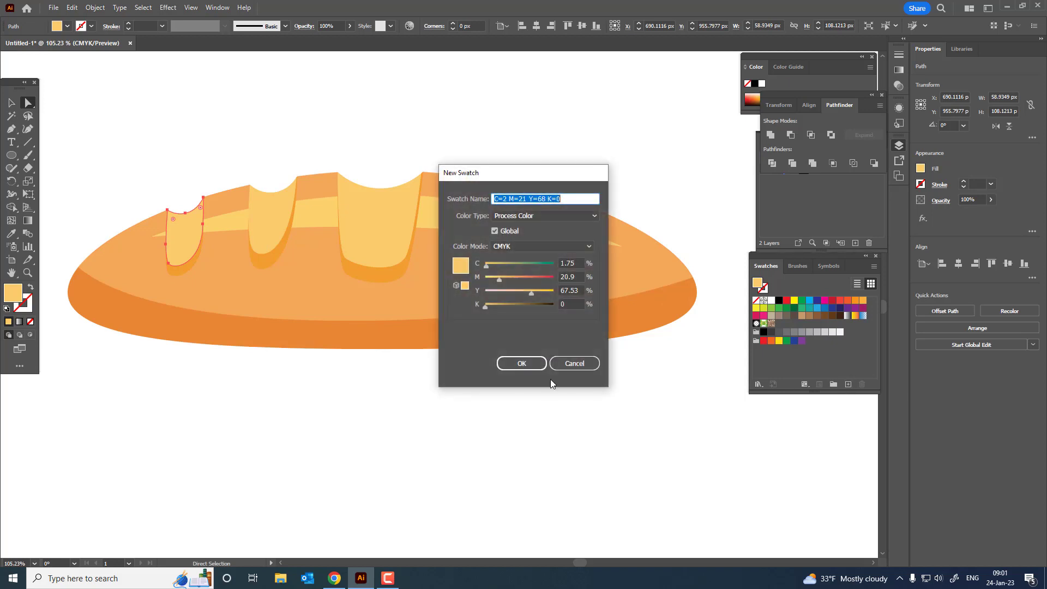
click(519, 368)
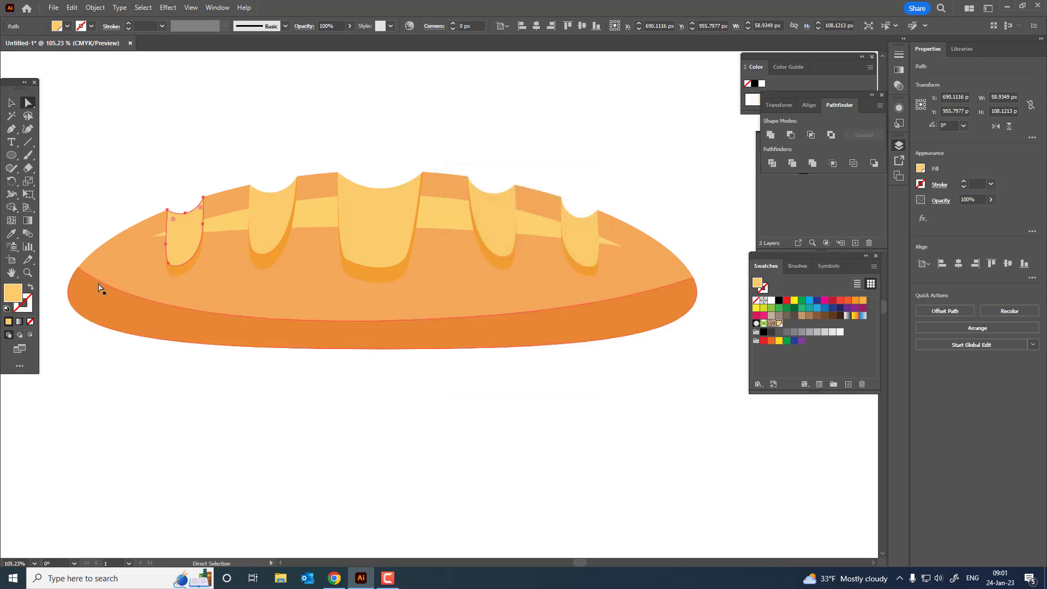
Change the leftmost score mark's fill to pale cream FFE6BB and save that colour as another new swatch
double_click(10, 292)
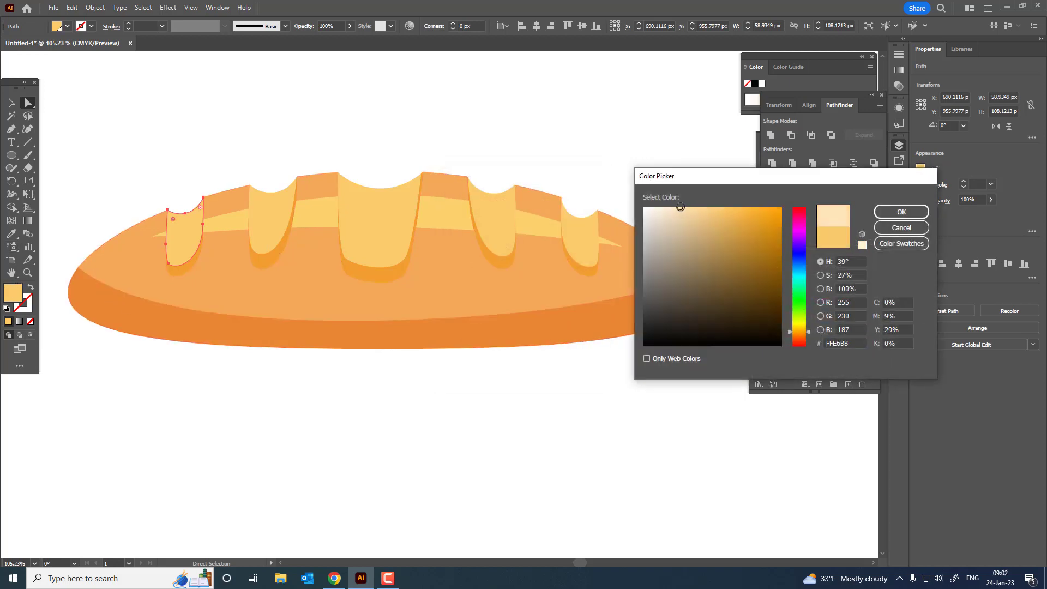
click(921, 217)
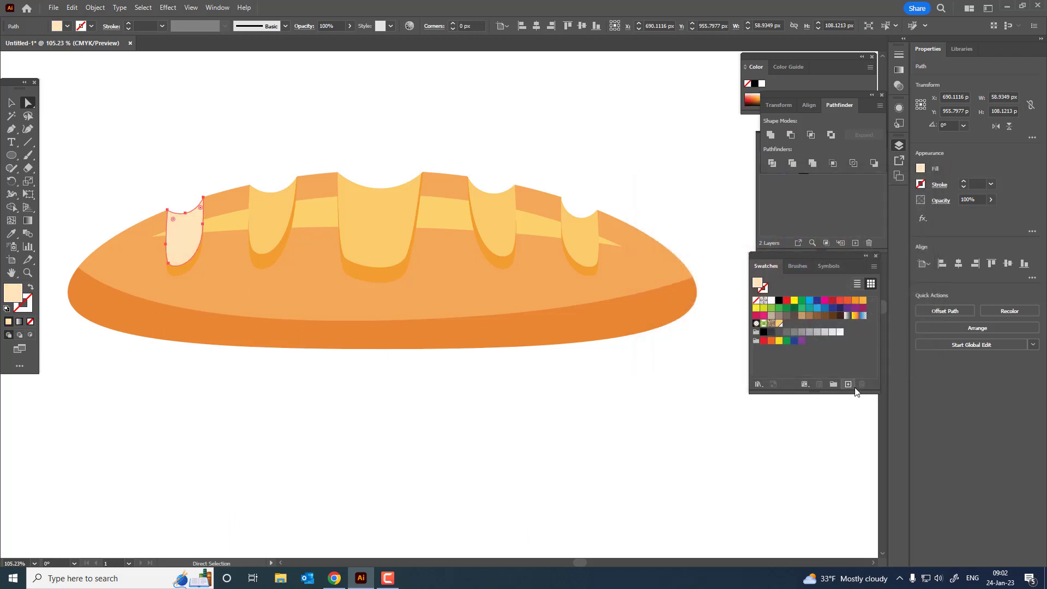
click(848, 385)
click(506, 365)
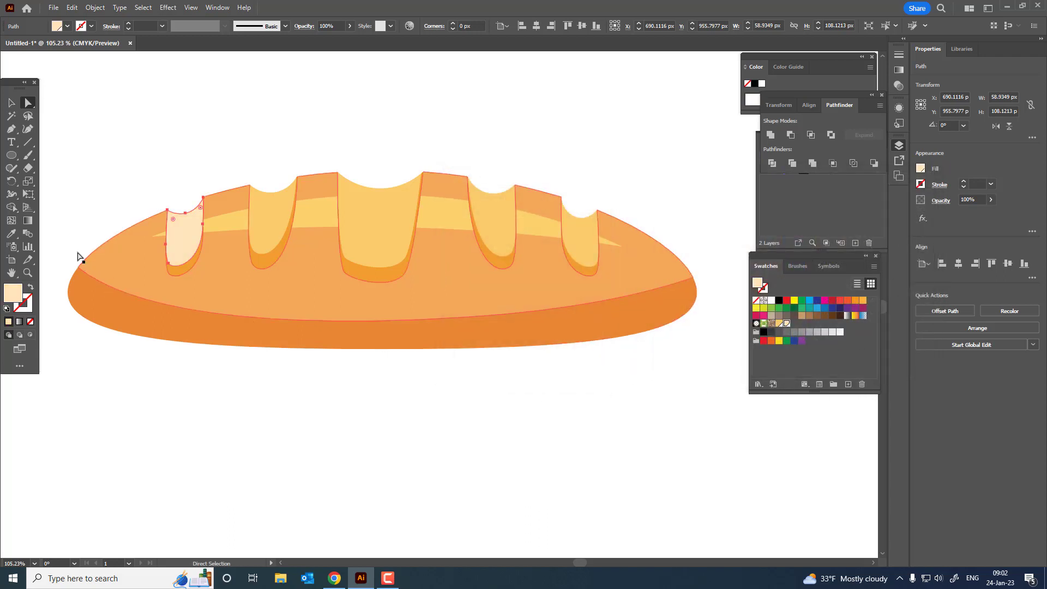
Fill the leftmost score mark with a linear gradient and add a pale cream swatch stop midway, at about 50%
click(27, 222)
click(189, 238)
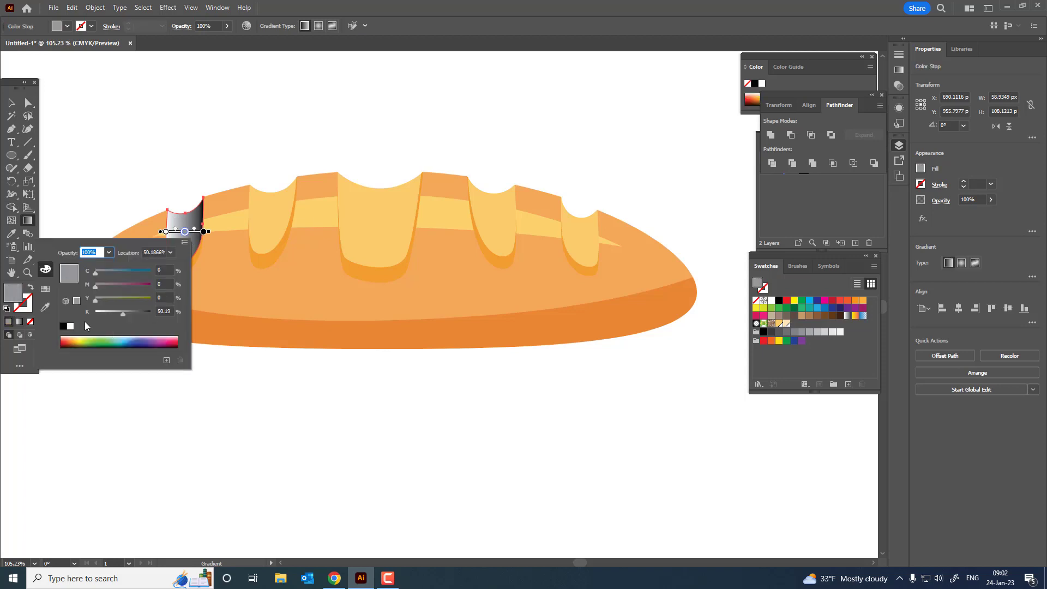
click(45, 289)
click(130, 280)
click(178, 218)
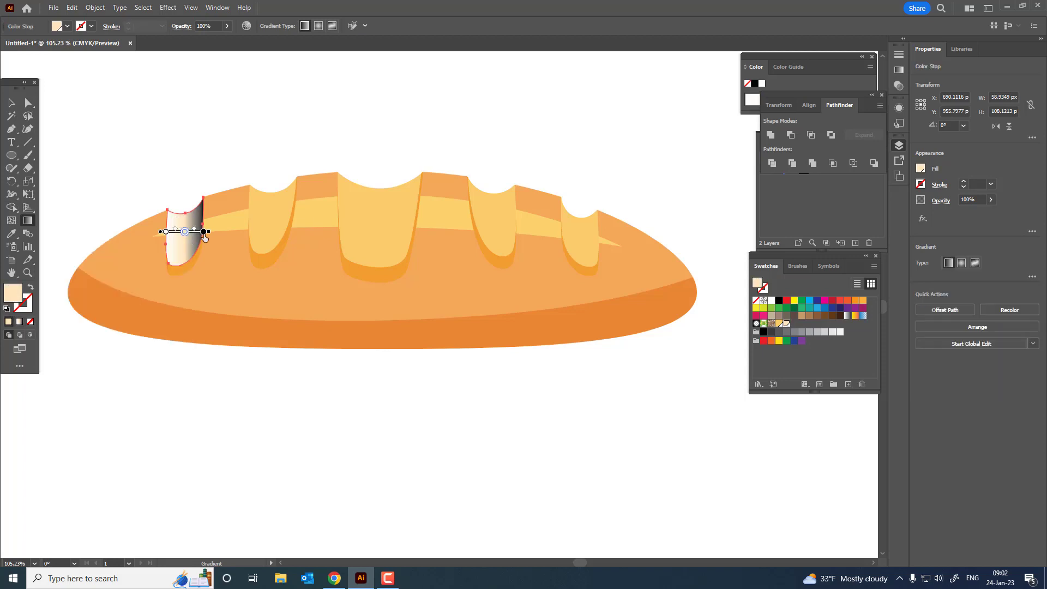
Set both end stops of the leftmost score mark's gradient to the saved light yellow swatch and deselect it
double_click(203, 231)
click(141, 281)
click(157, 224)
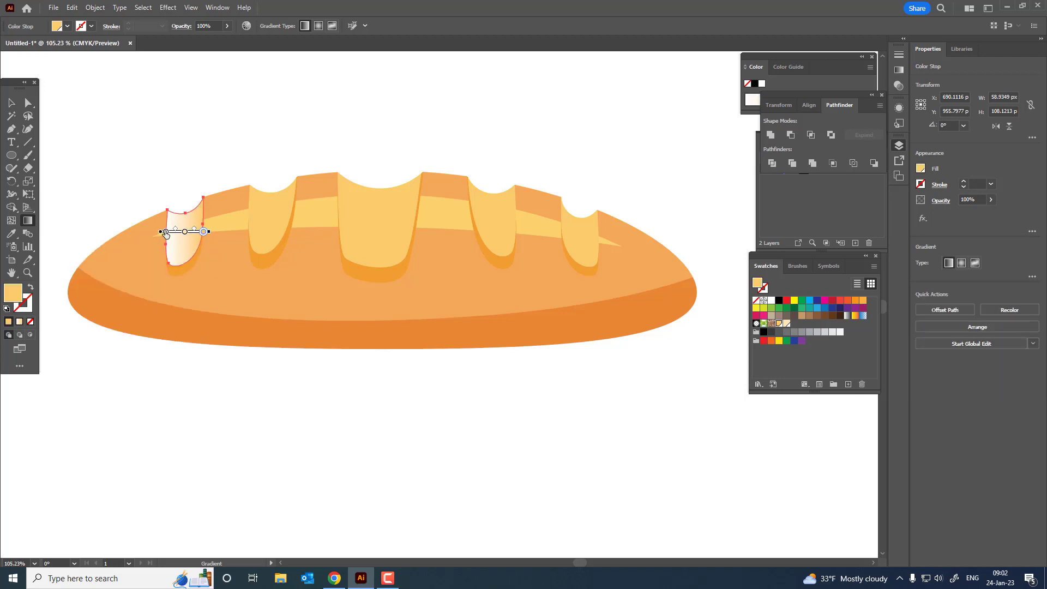
double_click(166, 232)
click(12, 103)
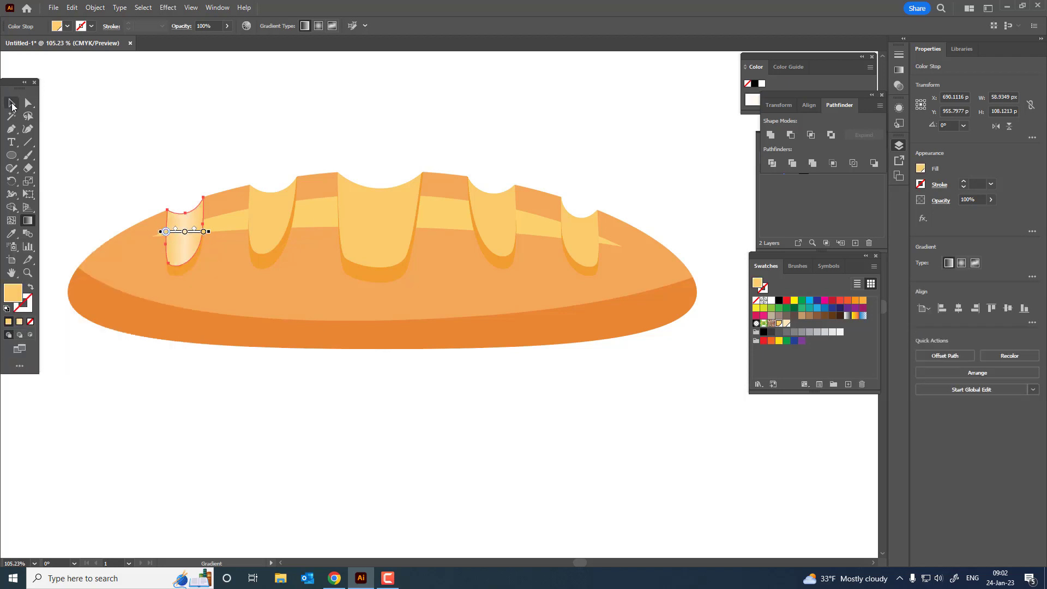
click(15, 105)
click(306, 406)
drag(313, 392, 367, 449)
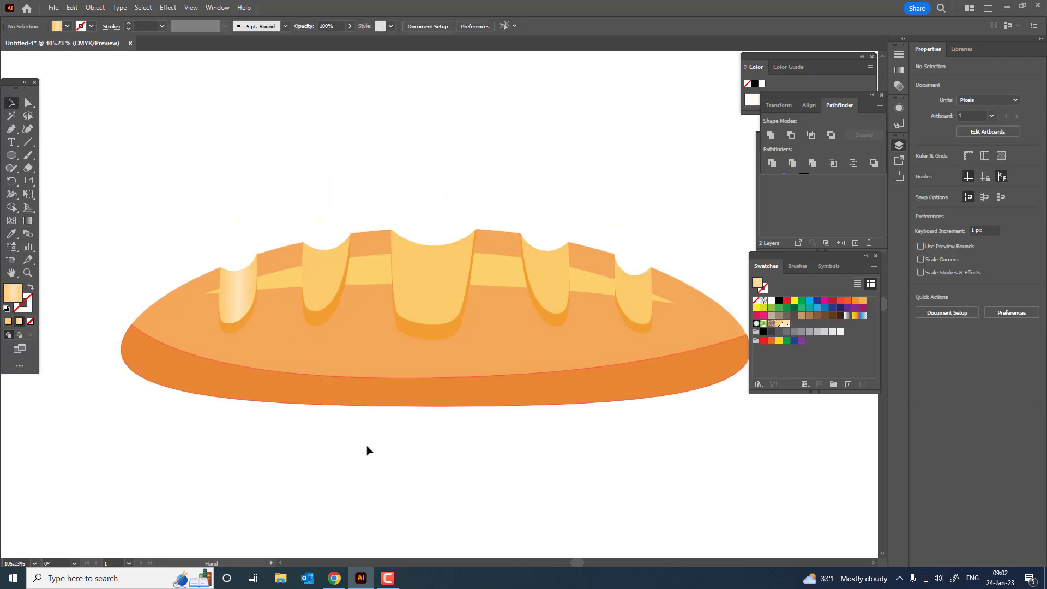
Copy the leftmost score mark's cream-yellow gradient onto the light shape of the second score mark with the Eyedropper
click(315, 296)
click(28, 103)
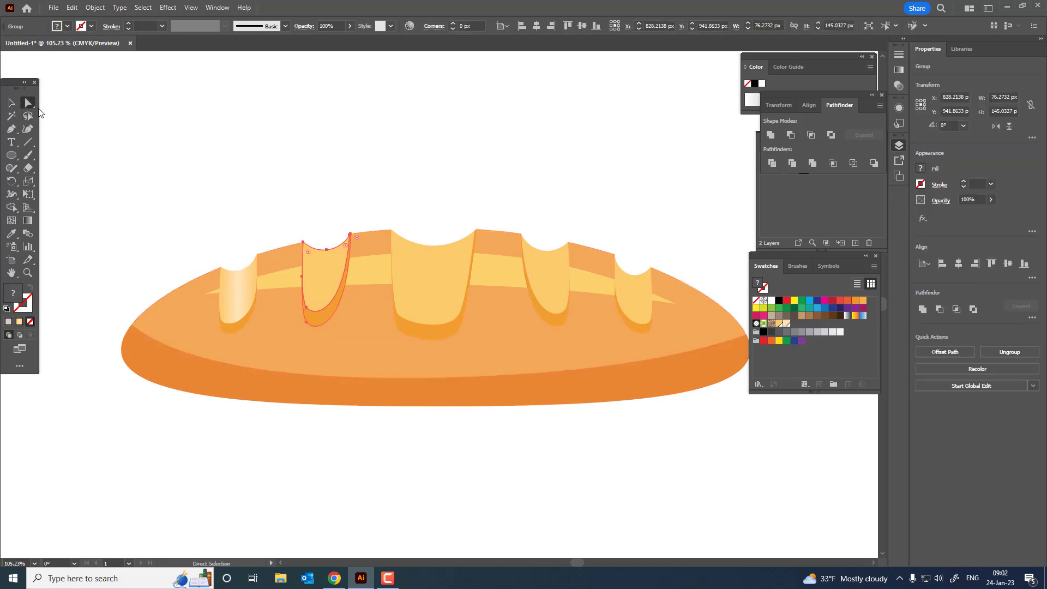
click(317, 240)
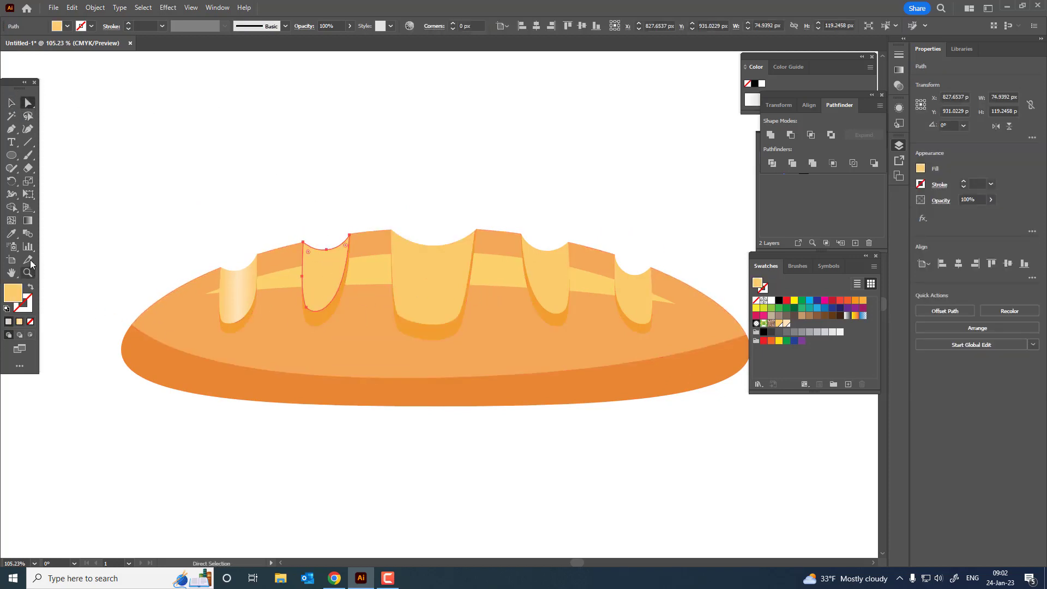
click(12, 234)
click(236, 286)
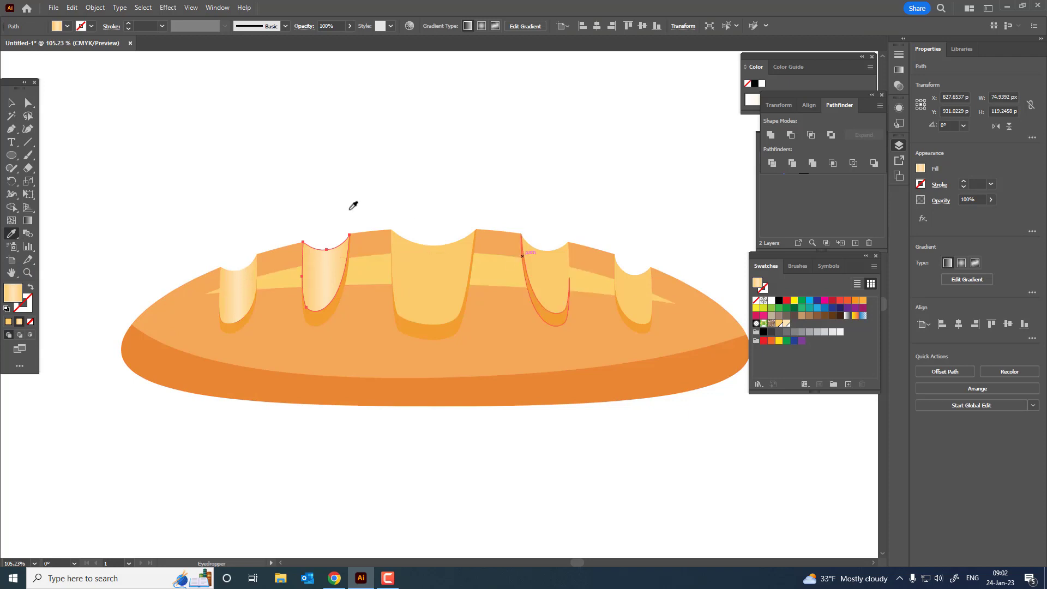
Apply the leftmost score mark's gradient to the light shape of the wide middle score mark with the Eyedropper
click(32, 106)
click(425, 264)
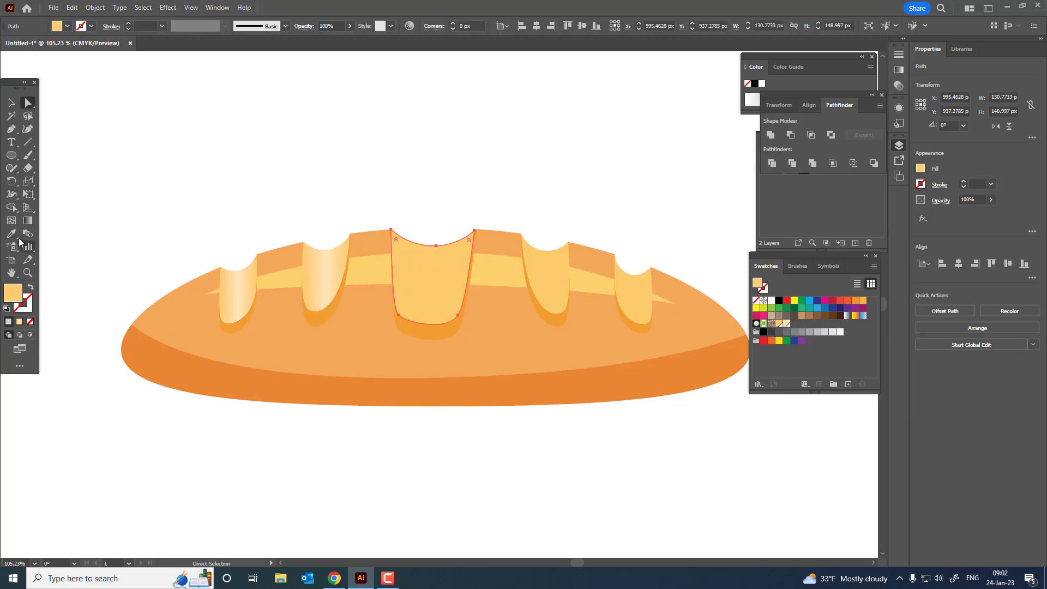
click(12, 234)
click(249, 286)
Sample the leftmost score mark's gradient onto the light shape of the fourth score mark
click(31, 106)
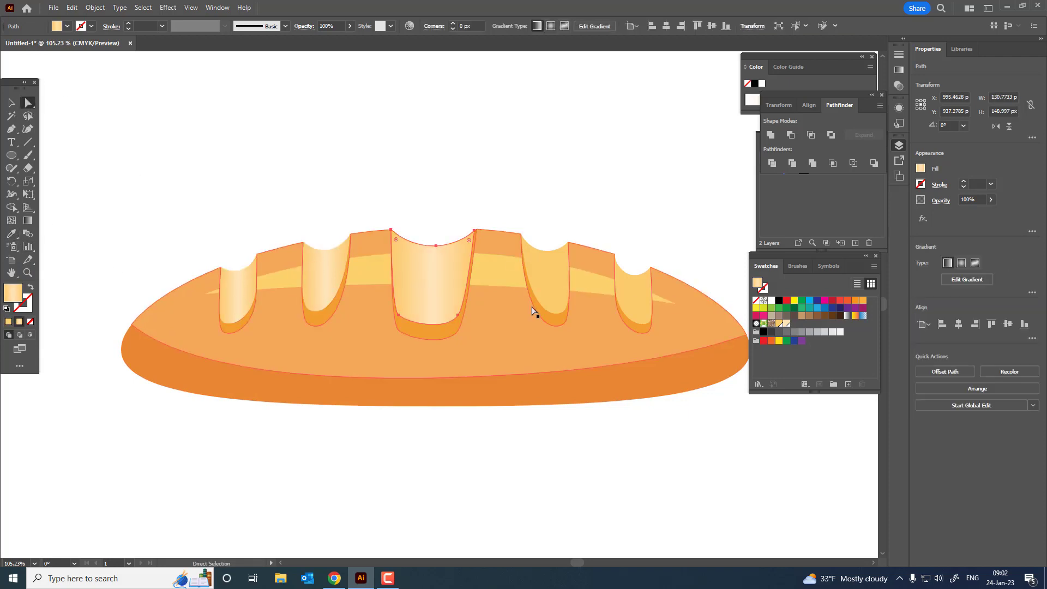
click(542, 283)
click(12, 234)
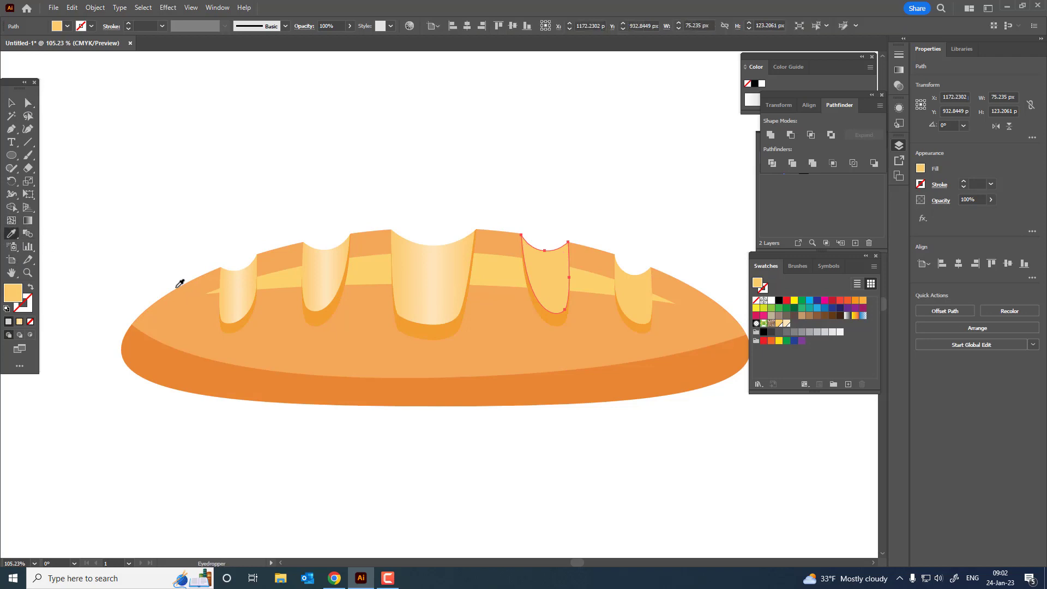
click(246, 298)
Give the light shape of the rightmost score mark the same gradient as the leftmost one and deselect it
click(28, 103)
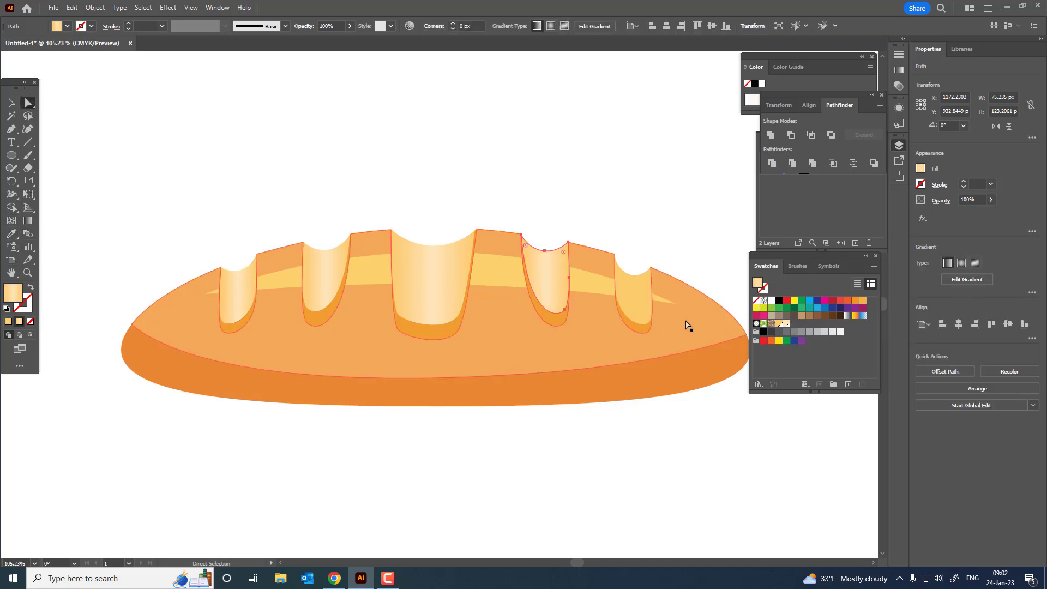
click(631, 280)
click(11, 234)
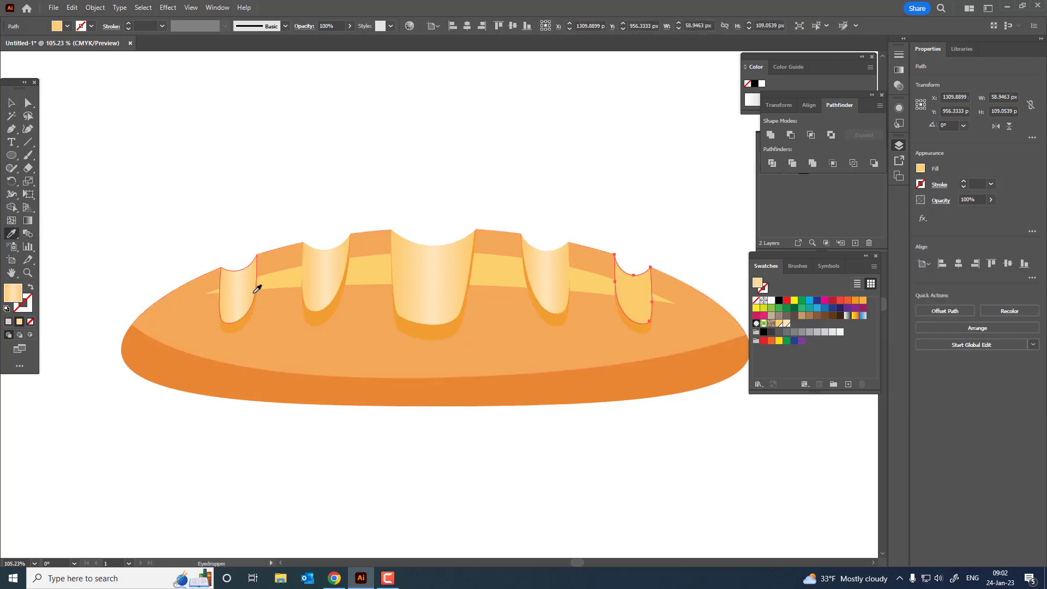
click(253, 290)
key(z)
drag(499, 212, 387, 339)
drag(391, 322, 453, 325)
click(521, 411)
drag(514, 398, 502, 463)
Draw a circle about 37.5 px wide on the crust below the middle score mark and fill it with the loaf bottom's dark orange
key(z)
drag(509, 402, 537, 458)
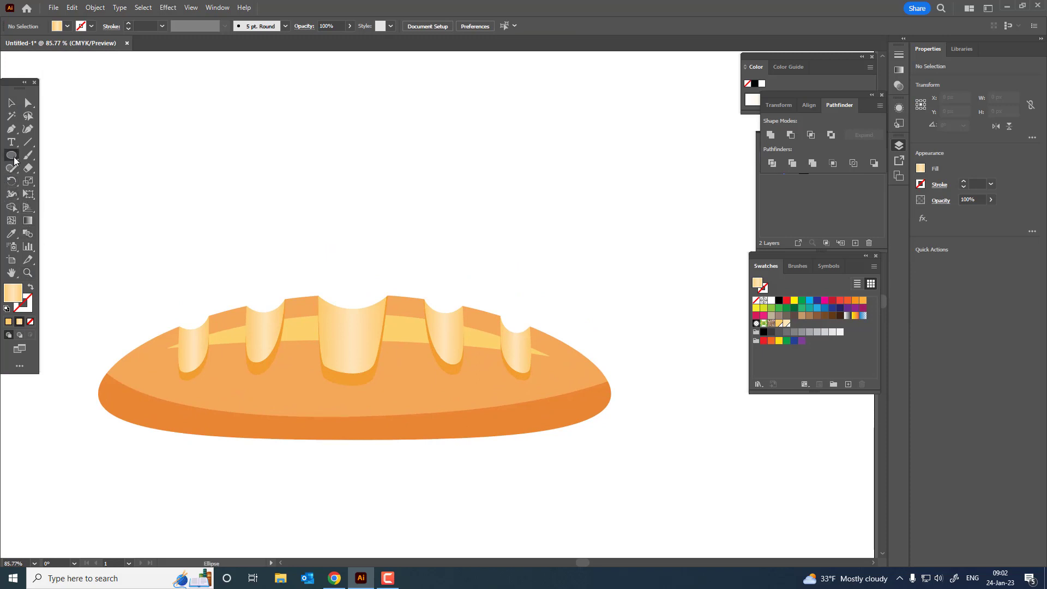
drag(384, 396, 402, 415)
key(i)
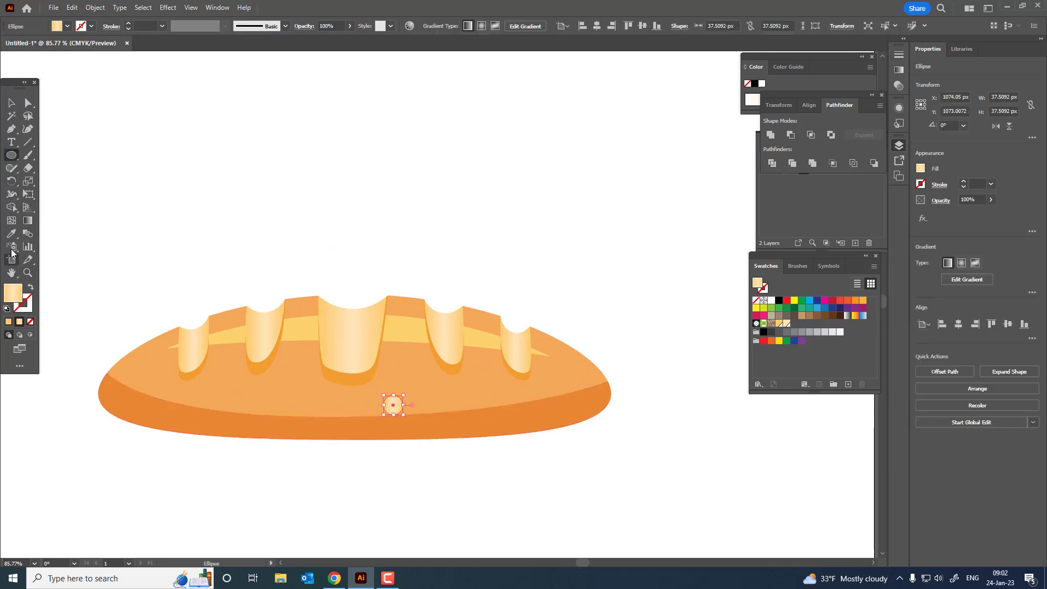
click(210, 407)
Scatter smaller dark orange circles, about 12 to 24 px wide, across the crust below the score marks
key(z)
drag(470, 402, 507, 403)
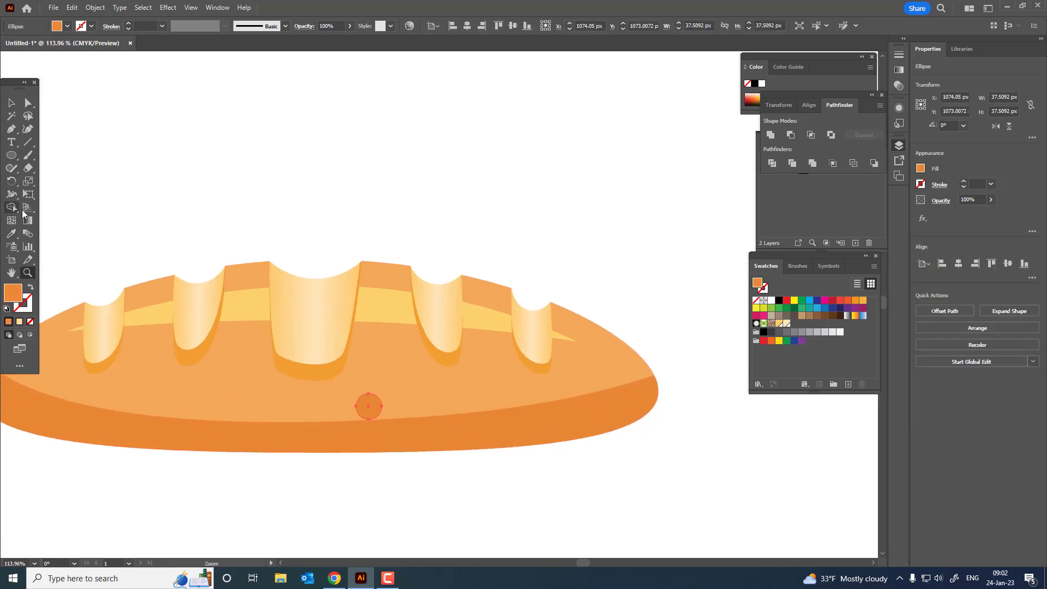
click(13, 157)
drag(399, 414, 424, 428)
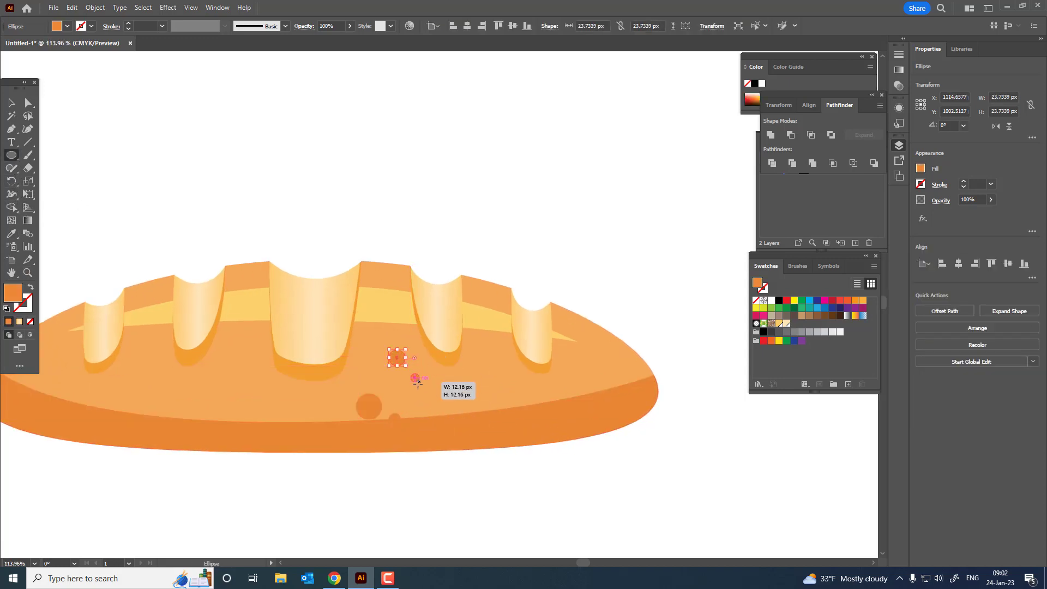
drag(418, 383, 420, 384)
drag(498, 391, 498, 391)
drag(563, 378, 589, 373)
drag(111, 383, 130, 401)
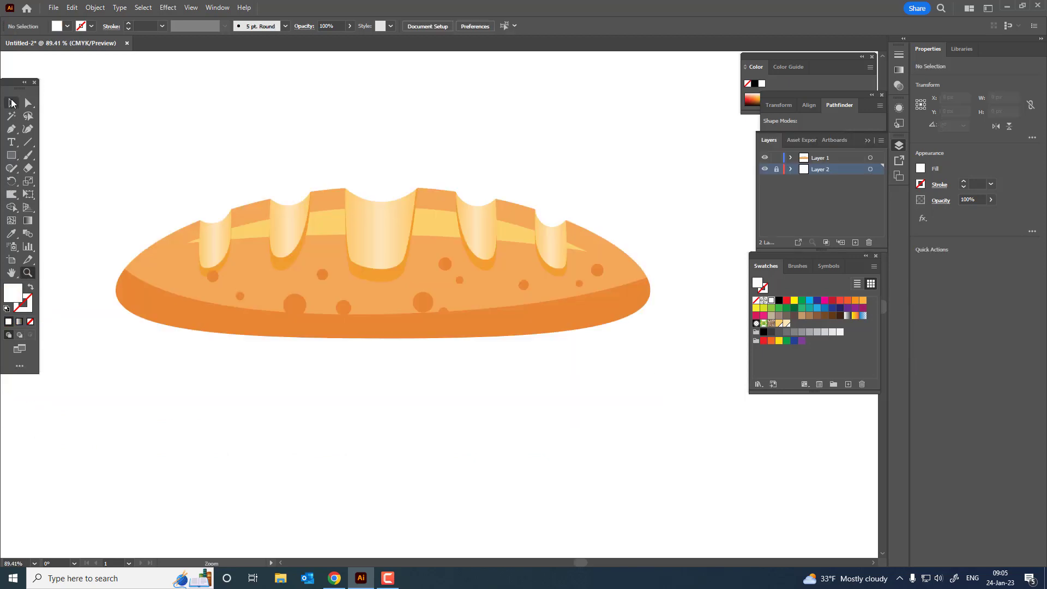
Move the leftmost crust spot closer to the loaf's left end and lower the opacity of all crust spots to 48%
click(12, 102)
drag(213, 275, 182, 276)
shift+click(240, 295)
shift+click(295, 304)
shift+click(323, 274)
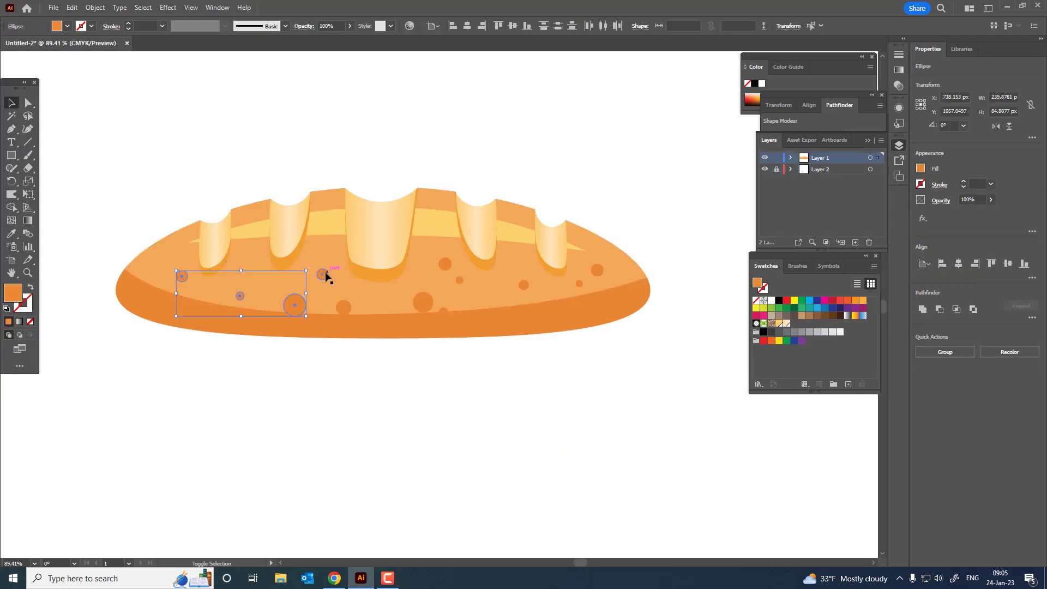
shift+click(362, 311)
shift+click(361, 310)
shift+click(346, 308)
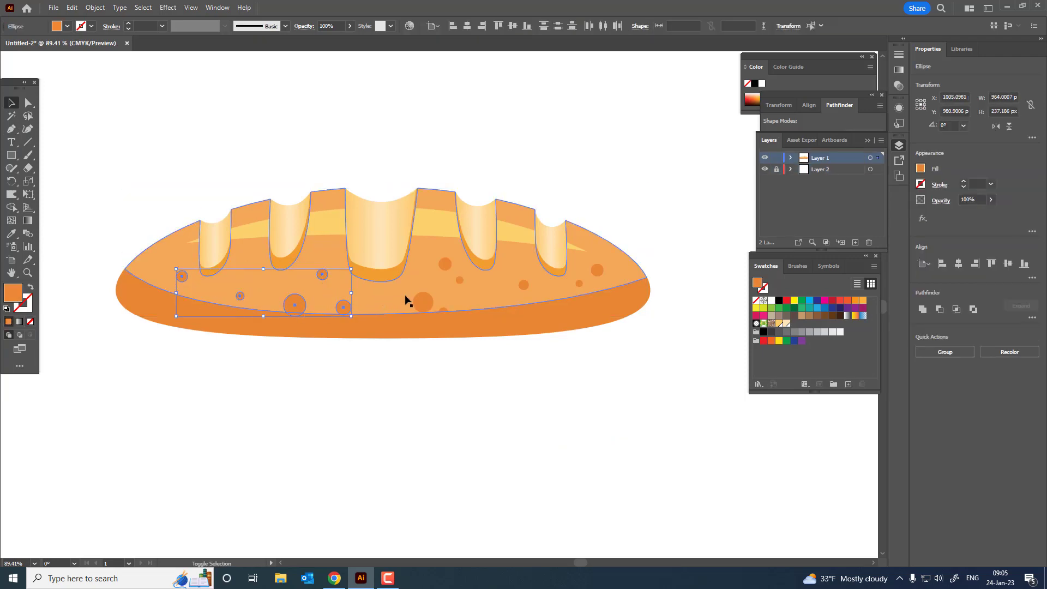
shift+click(428, 304)
shift+click(460, 281)
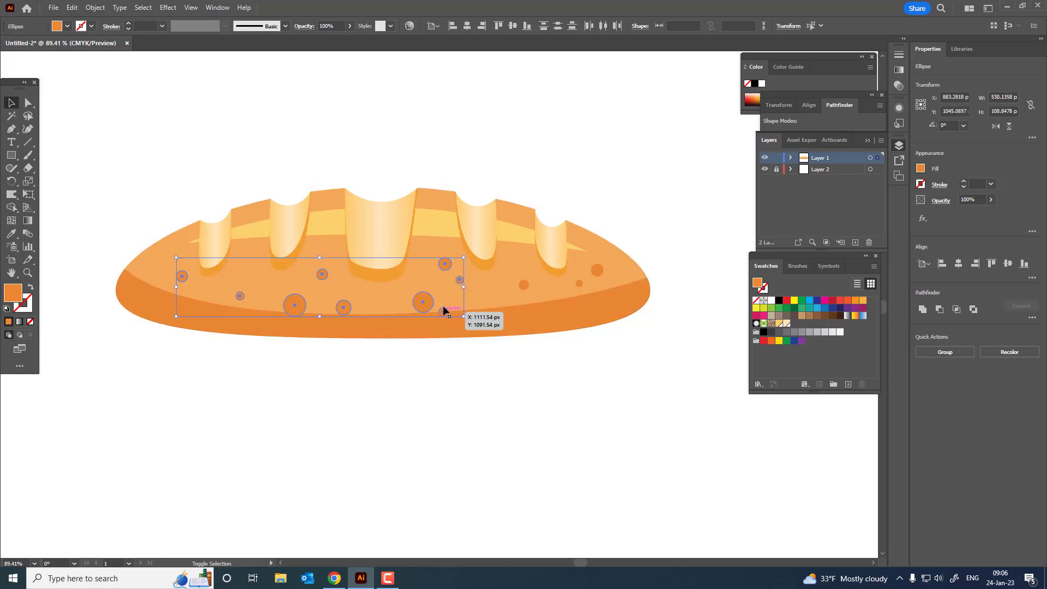
shift+click(443, 312)
shift+click(524, 284)
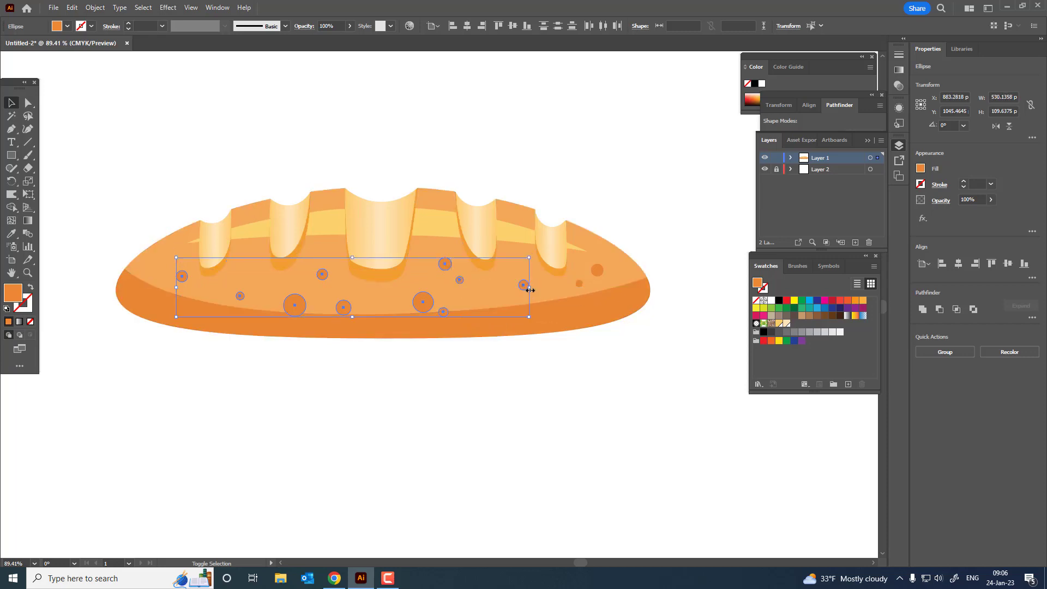
shift+click(579, 284)
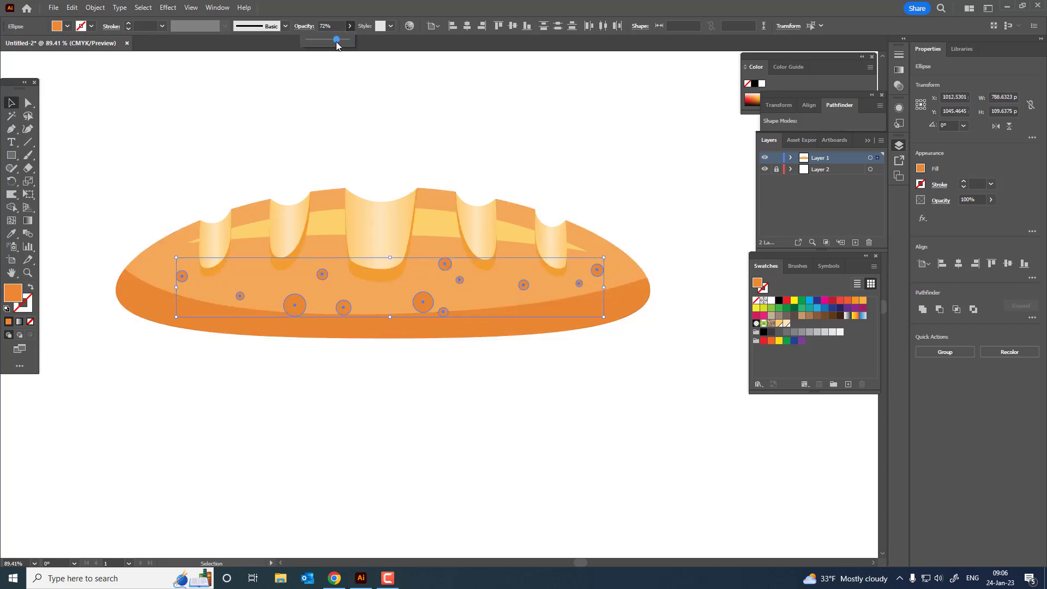
click(365, 82)
drag(437, 135, 421, 189)
key(z)
drag(436, 245, 459, 210)
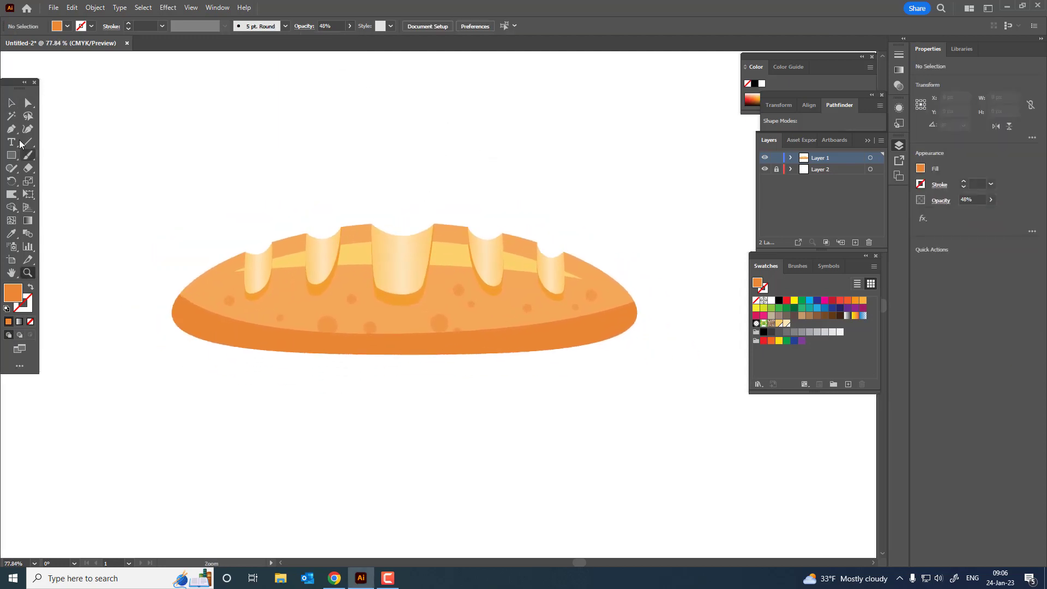
key(z)
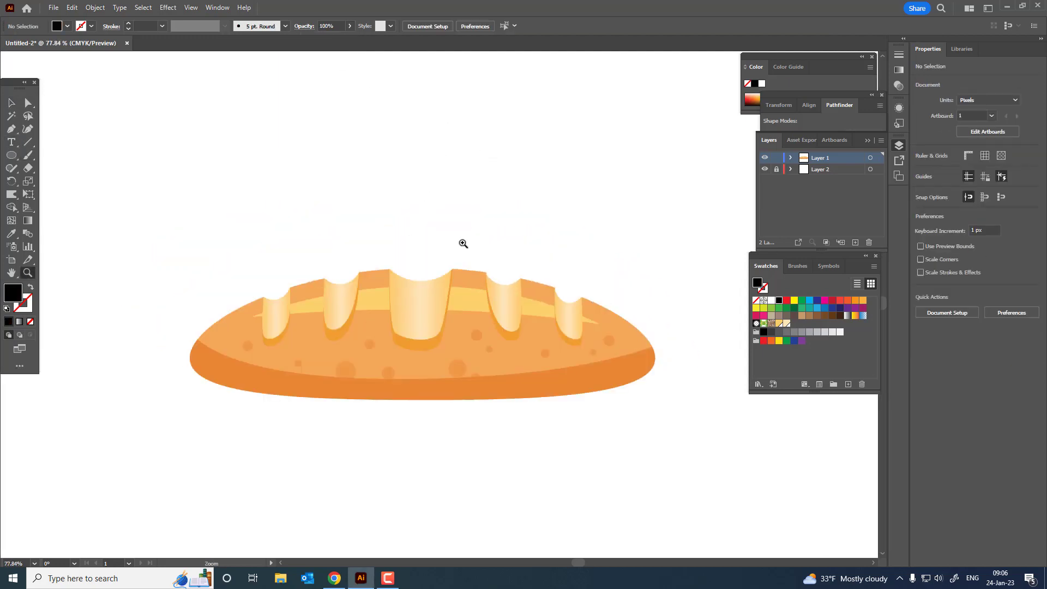
drag(463, 243, 551, 267)
drag(552, 267, 556, 270)
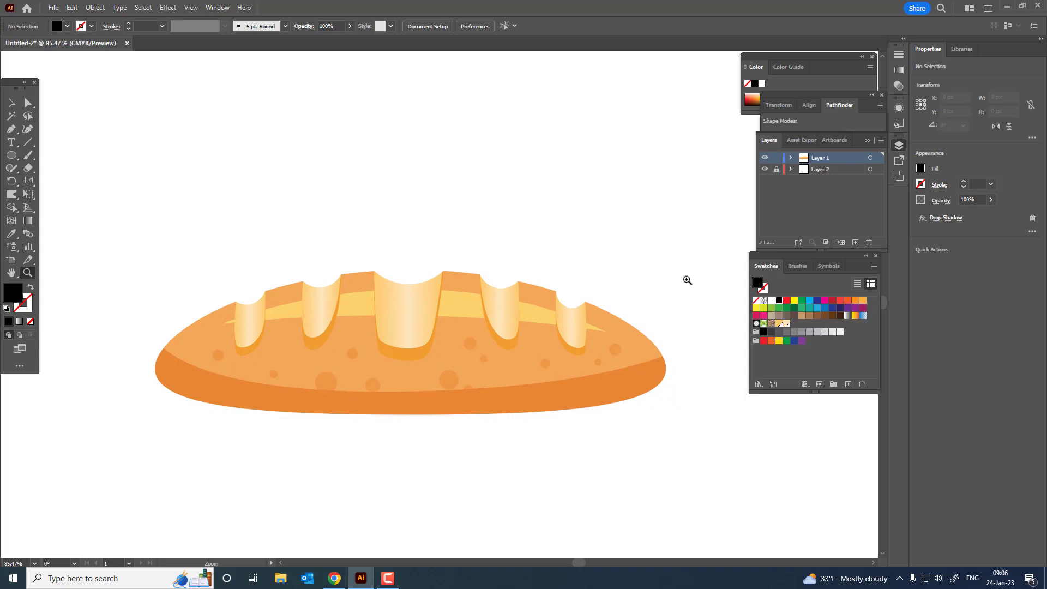